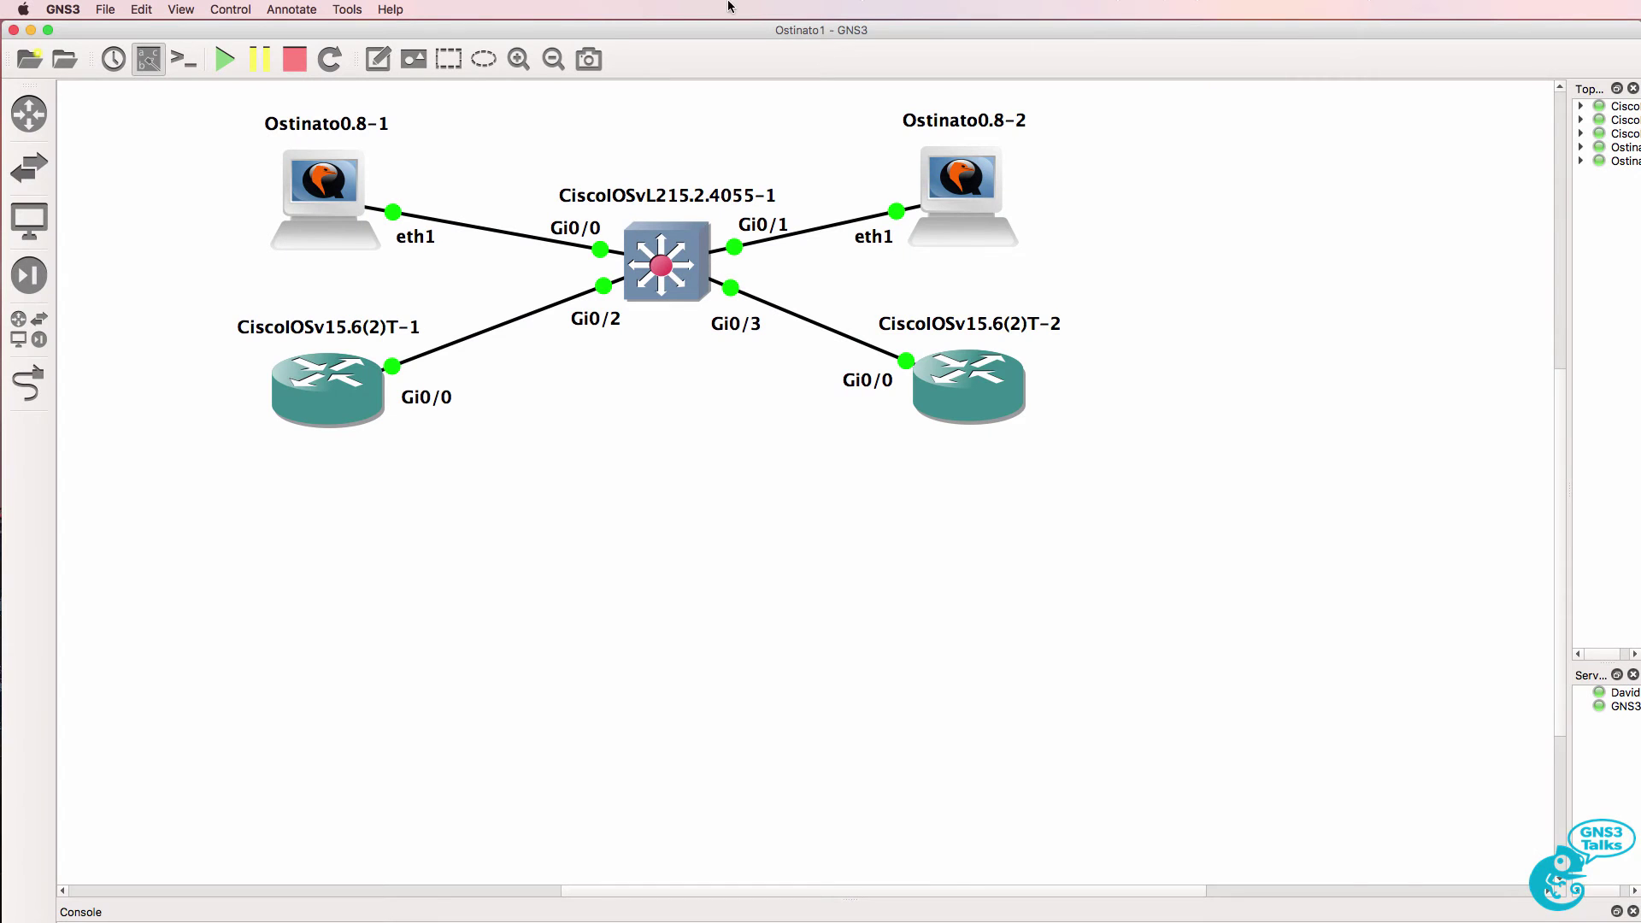
# Step: On R1's console, enter privileged mode and show the IP interface summary
pyautogui.moveTo(648, 268)
pyautogui.press('Return')
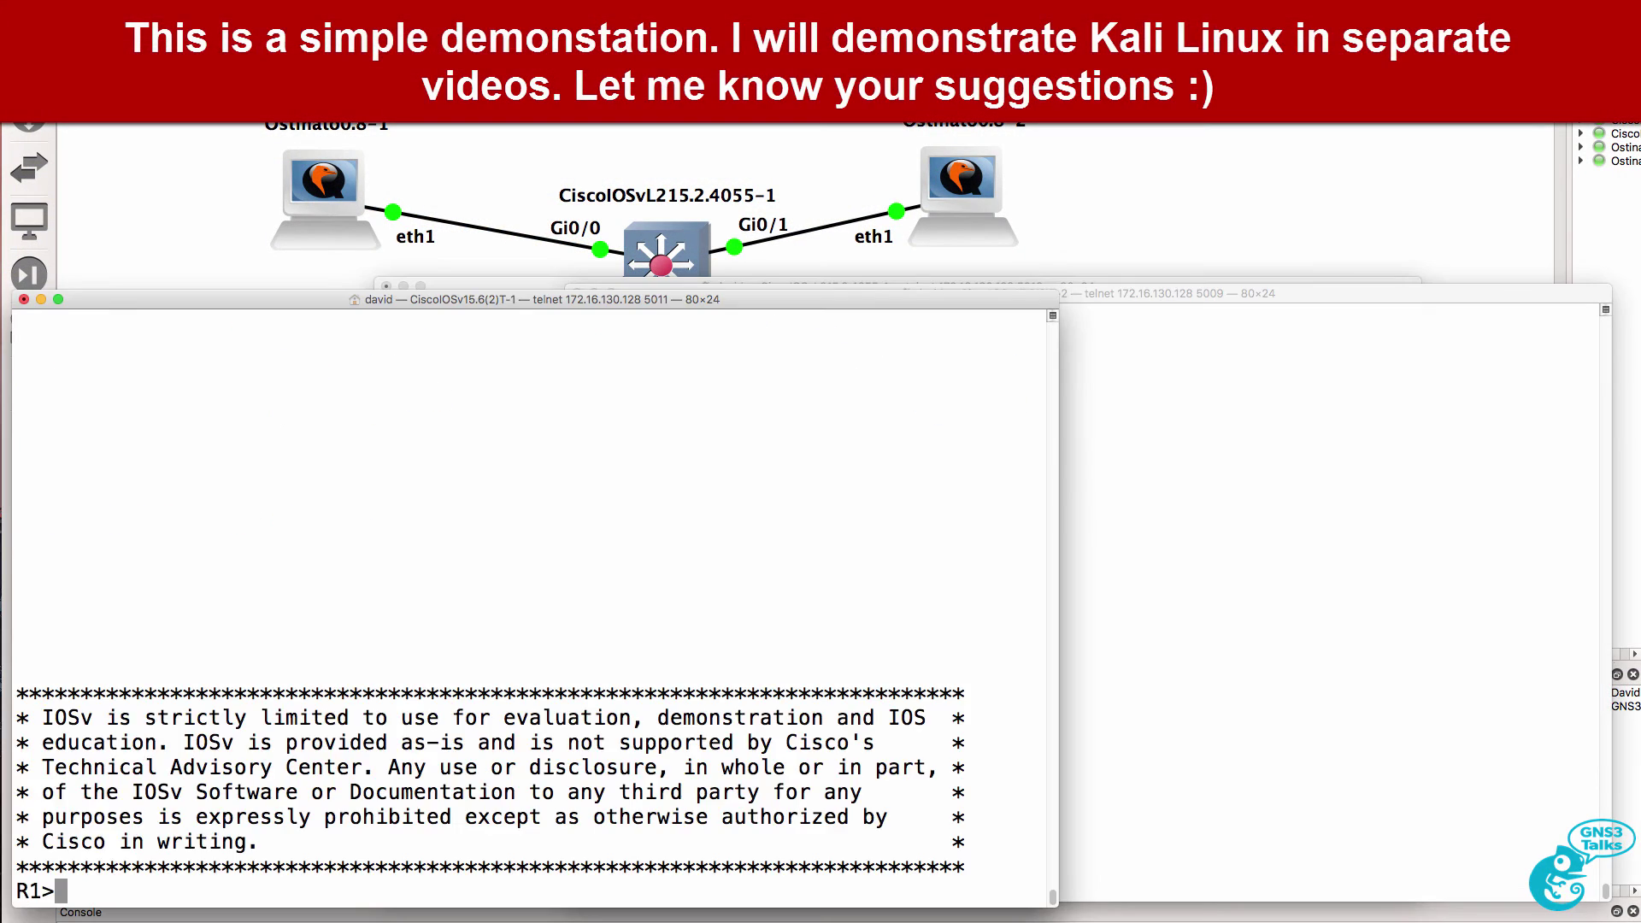
pyautogui.write('en')
pyautogui.press('Return')
pyautogui.write('sh ip intb')
pyautogui.press('BackSpace')
pyautogui.press('BackSpace')
pyautogui.write('brief')
pyautogui.press('Return')
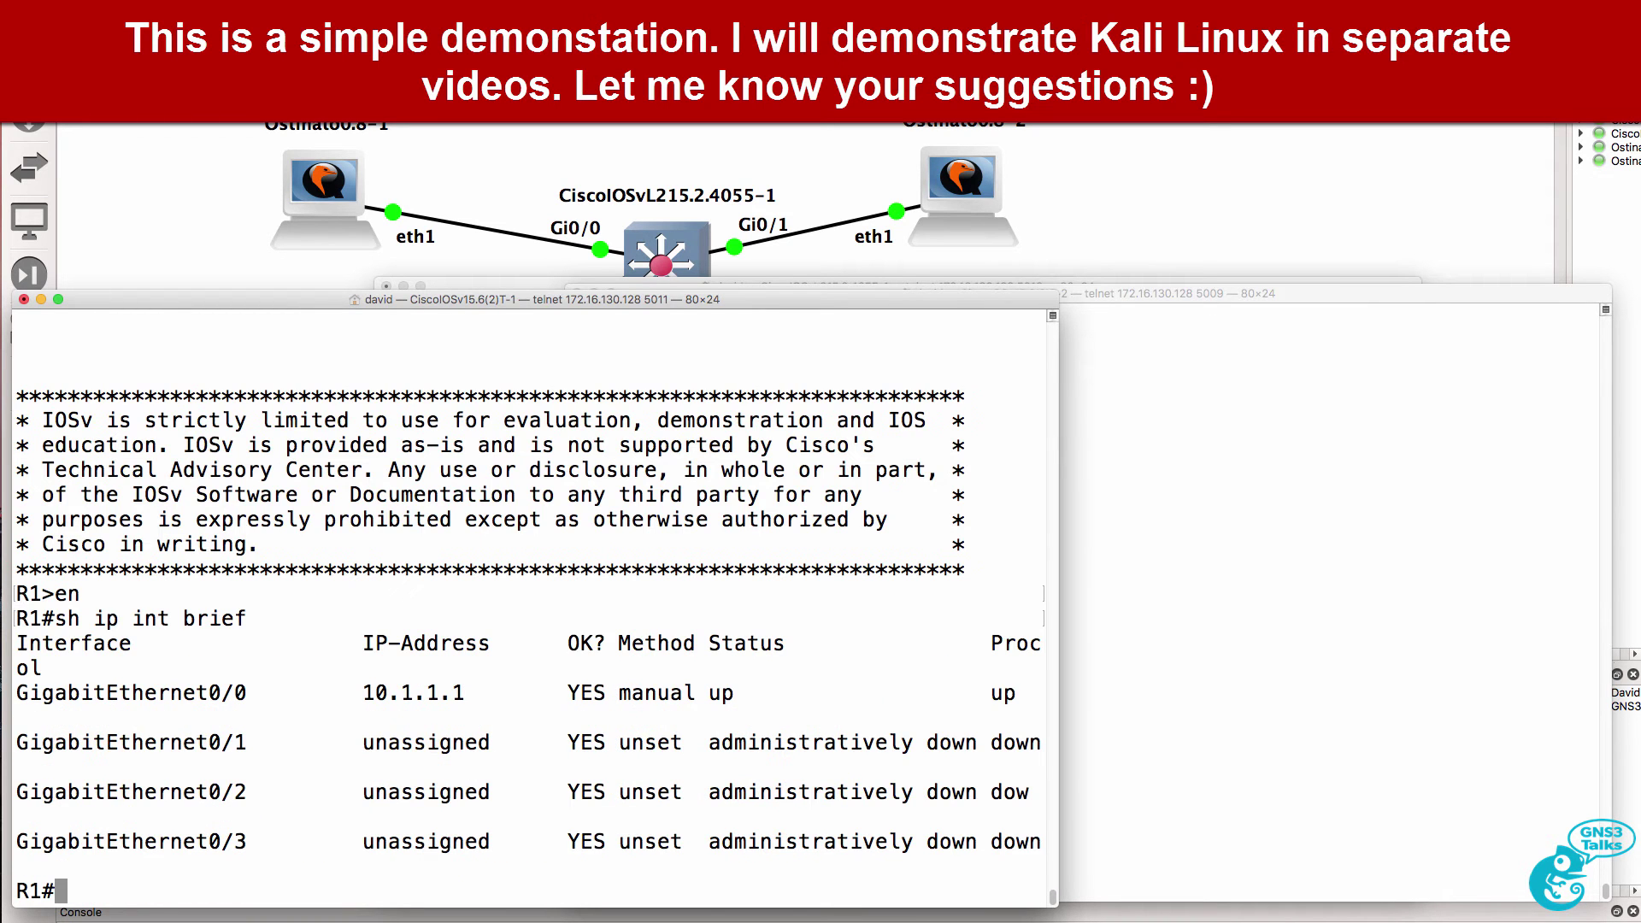
# Step: On R2's console, enter privileged mode and show the IP interface summary
pyautogui.click(1217, 695)
pyautogui.press('Return')
pyautogui.write('en')
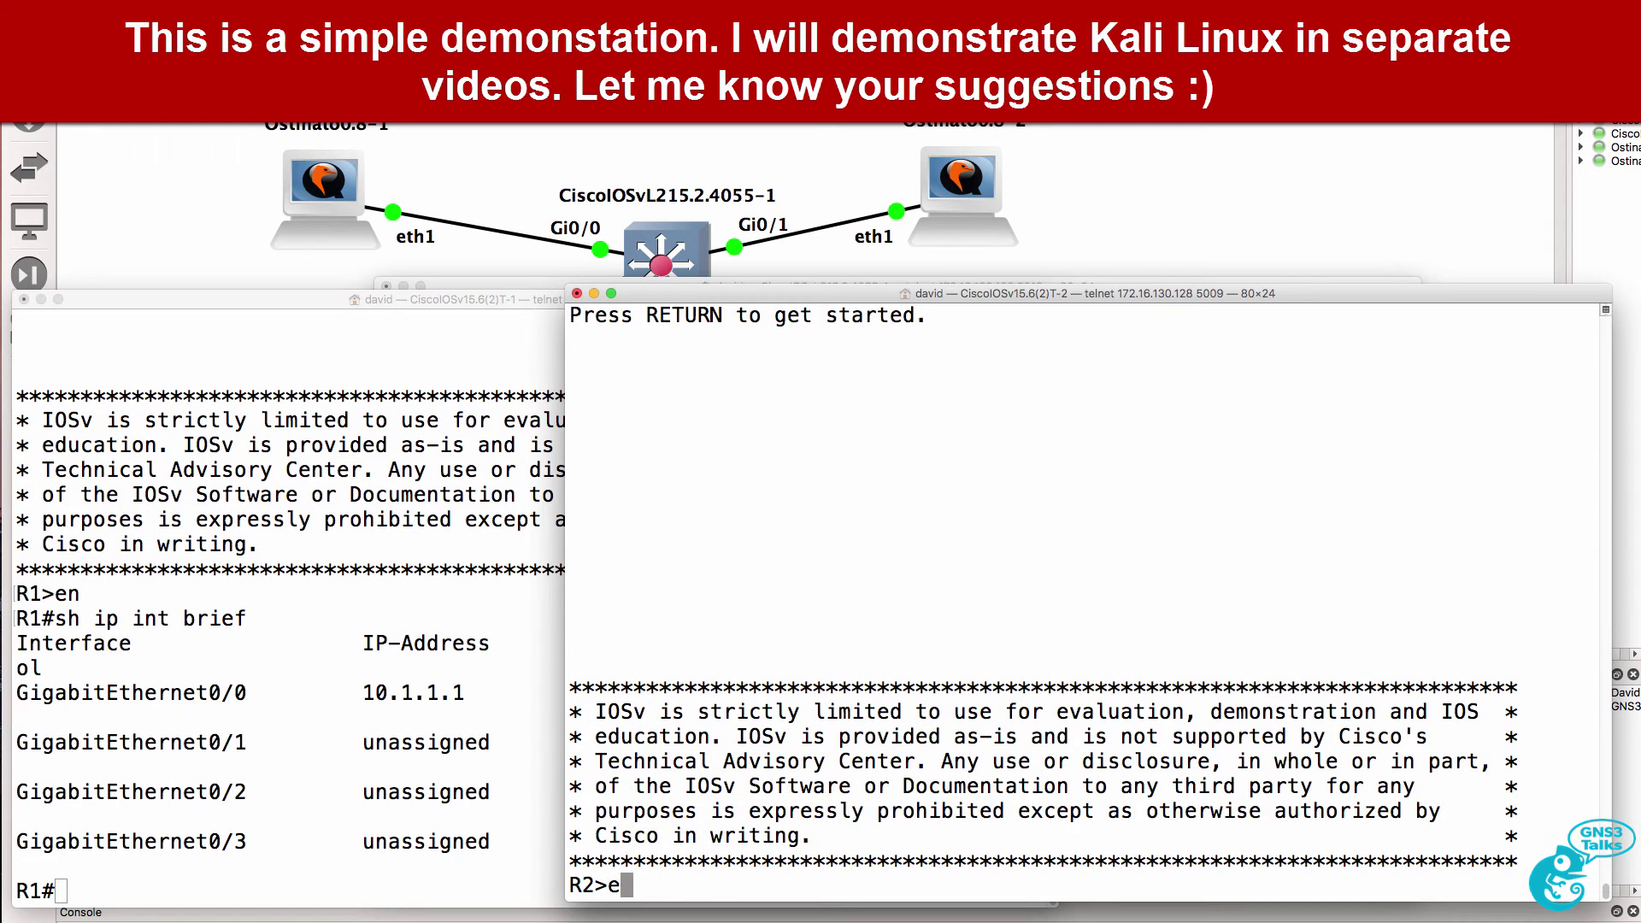
pyautogui.press('Return')
pyautogui.press('Return')
pyautogui.write('sh ip int')
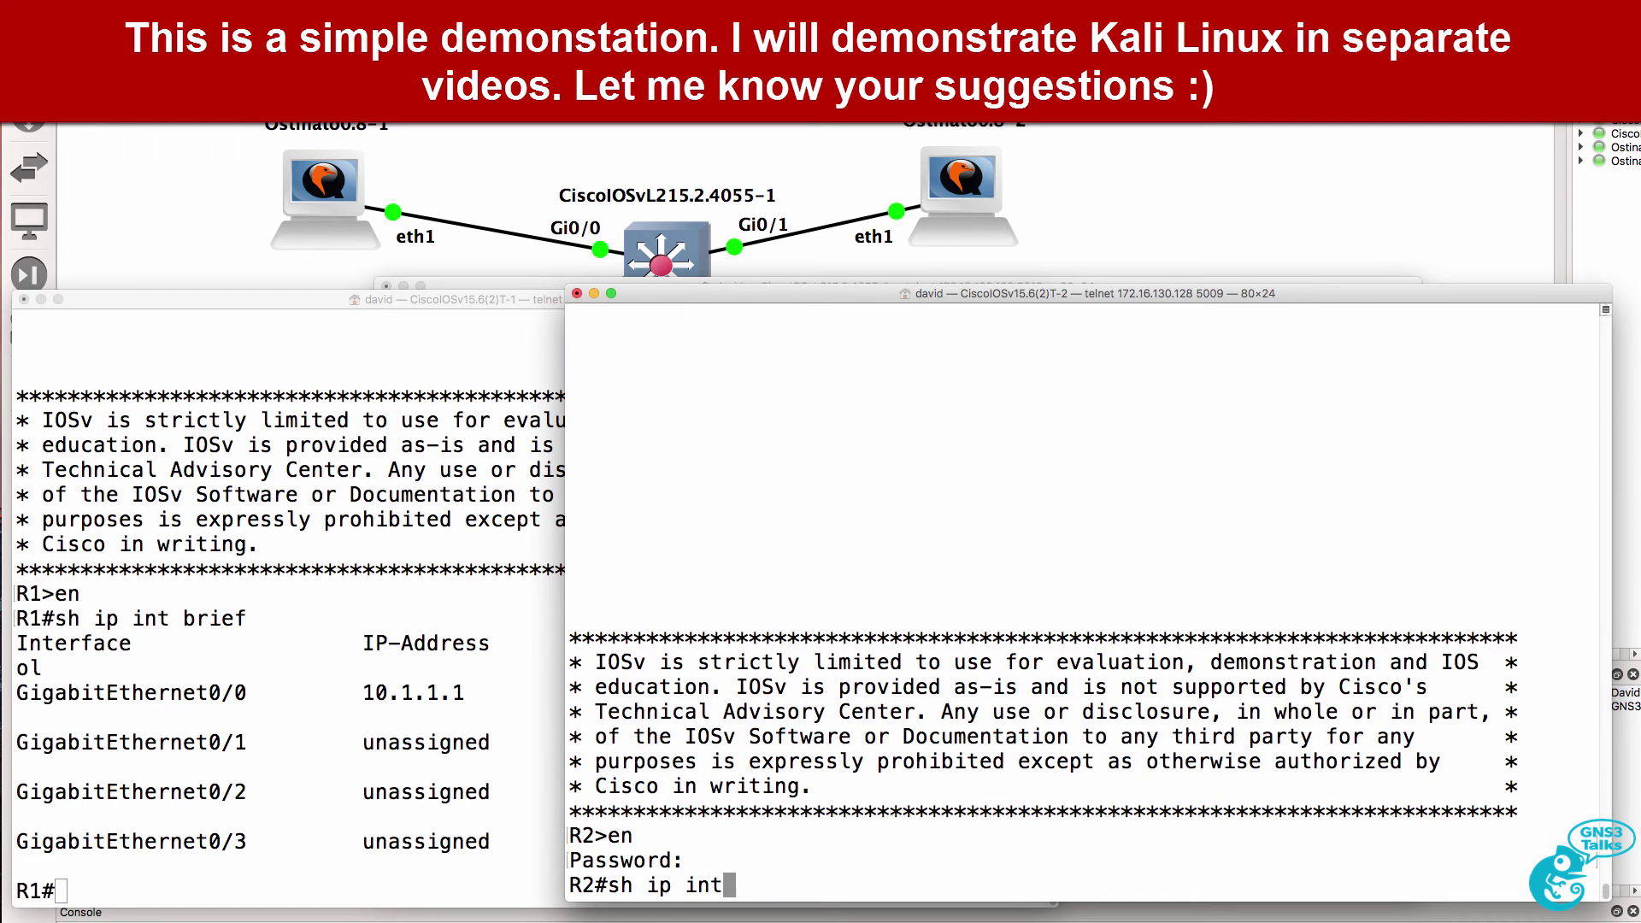
pyautogui.write(' brief')
pyautogui.press('Return')
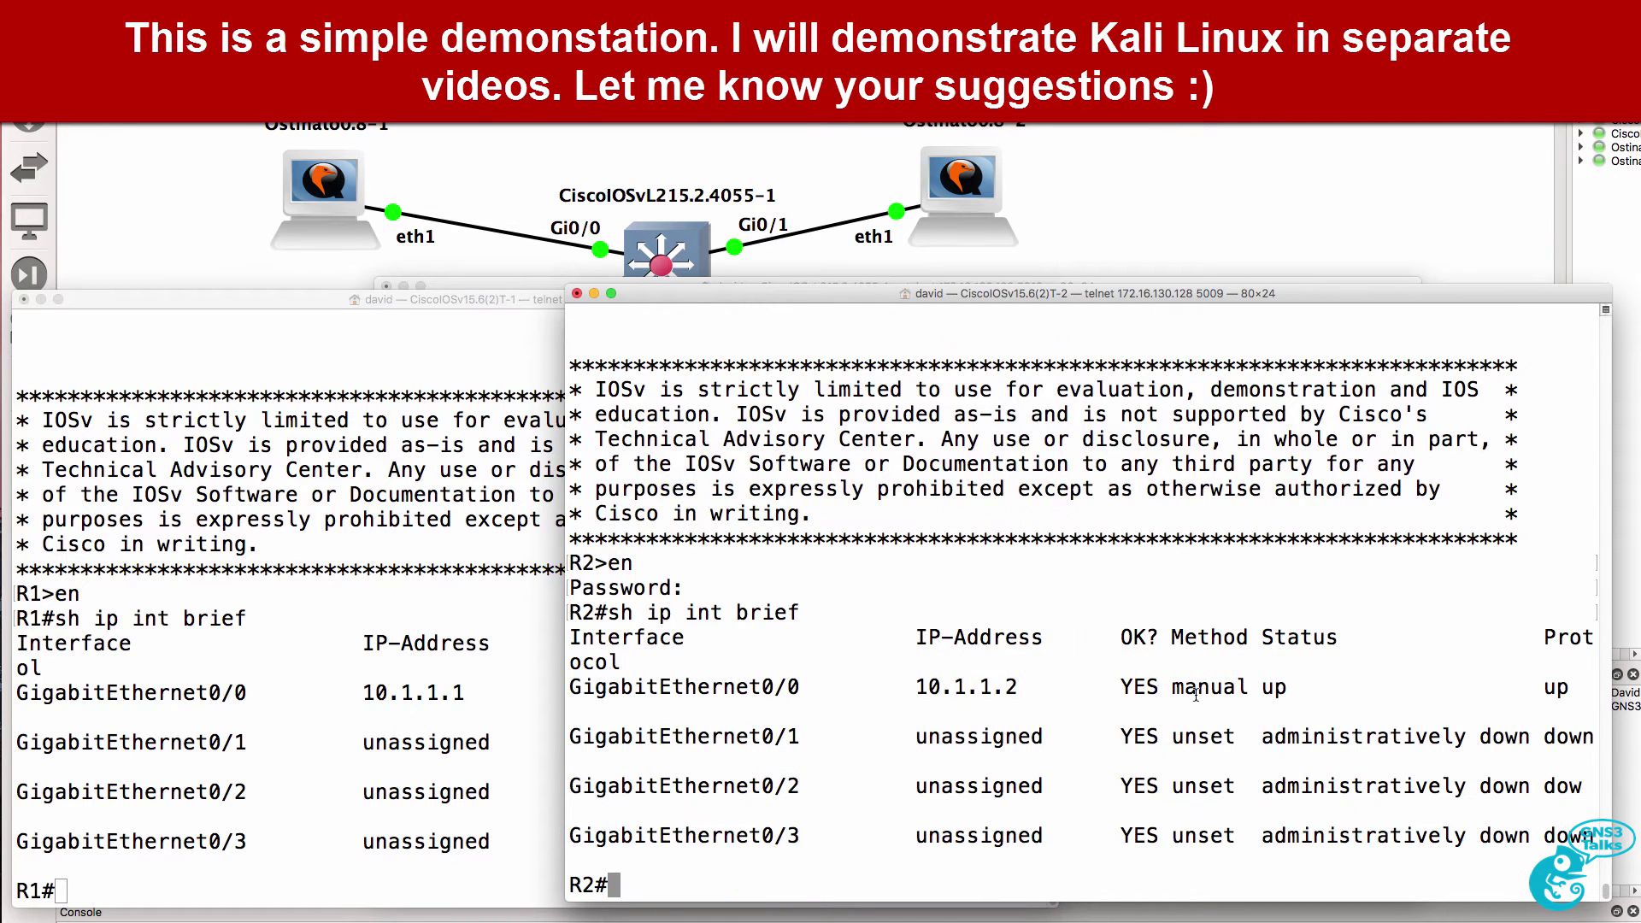
# Step: Ping 10.1.1.2 from R1 and highlight both hosts' IPs and MACs in its ARP table
pyautogui.click(426, 761)
pyautogui.write('pi')
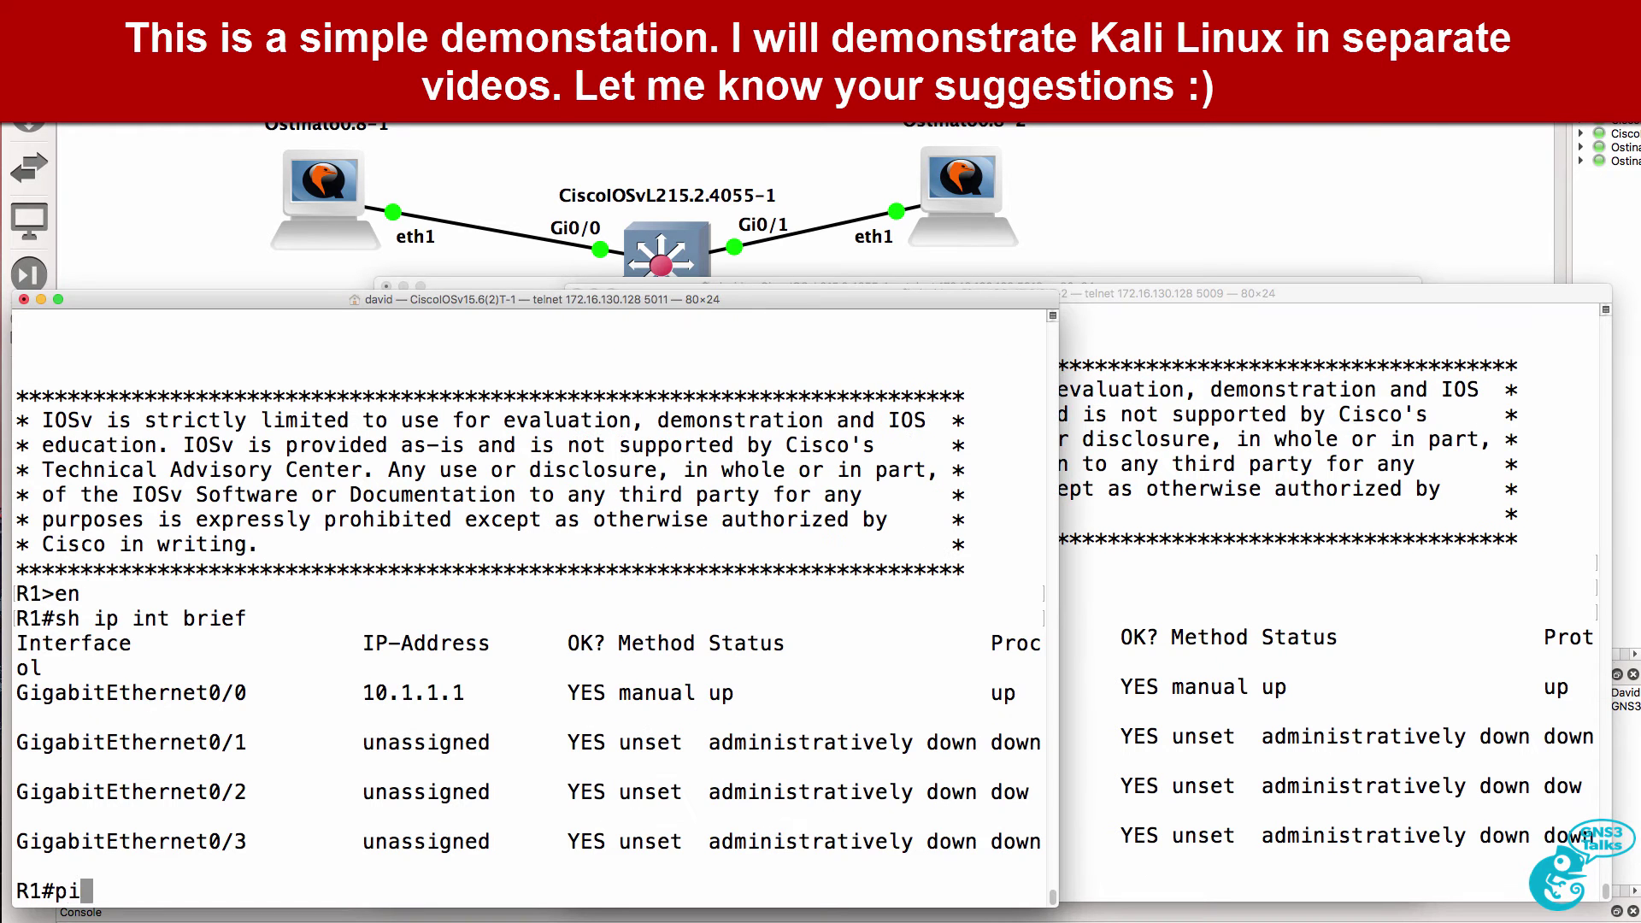
pyautogui.write('ng 10.1.1.2')
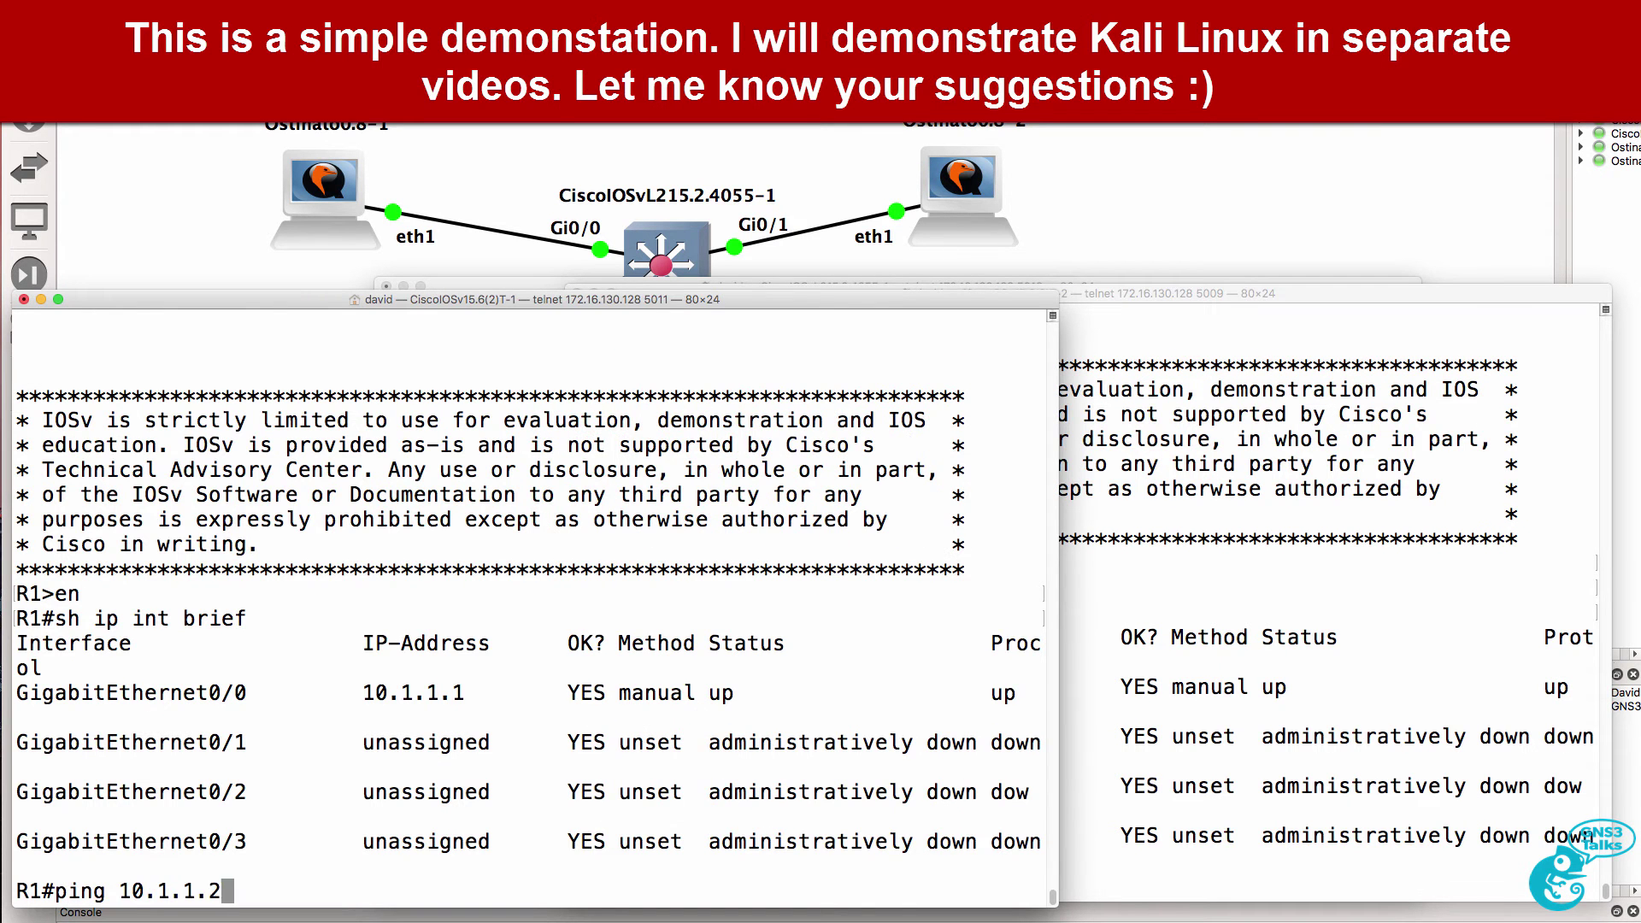
pyautogui.press('Return')
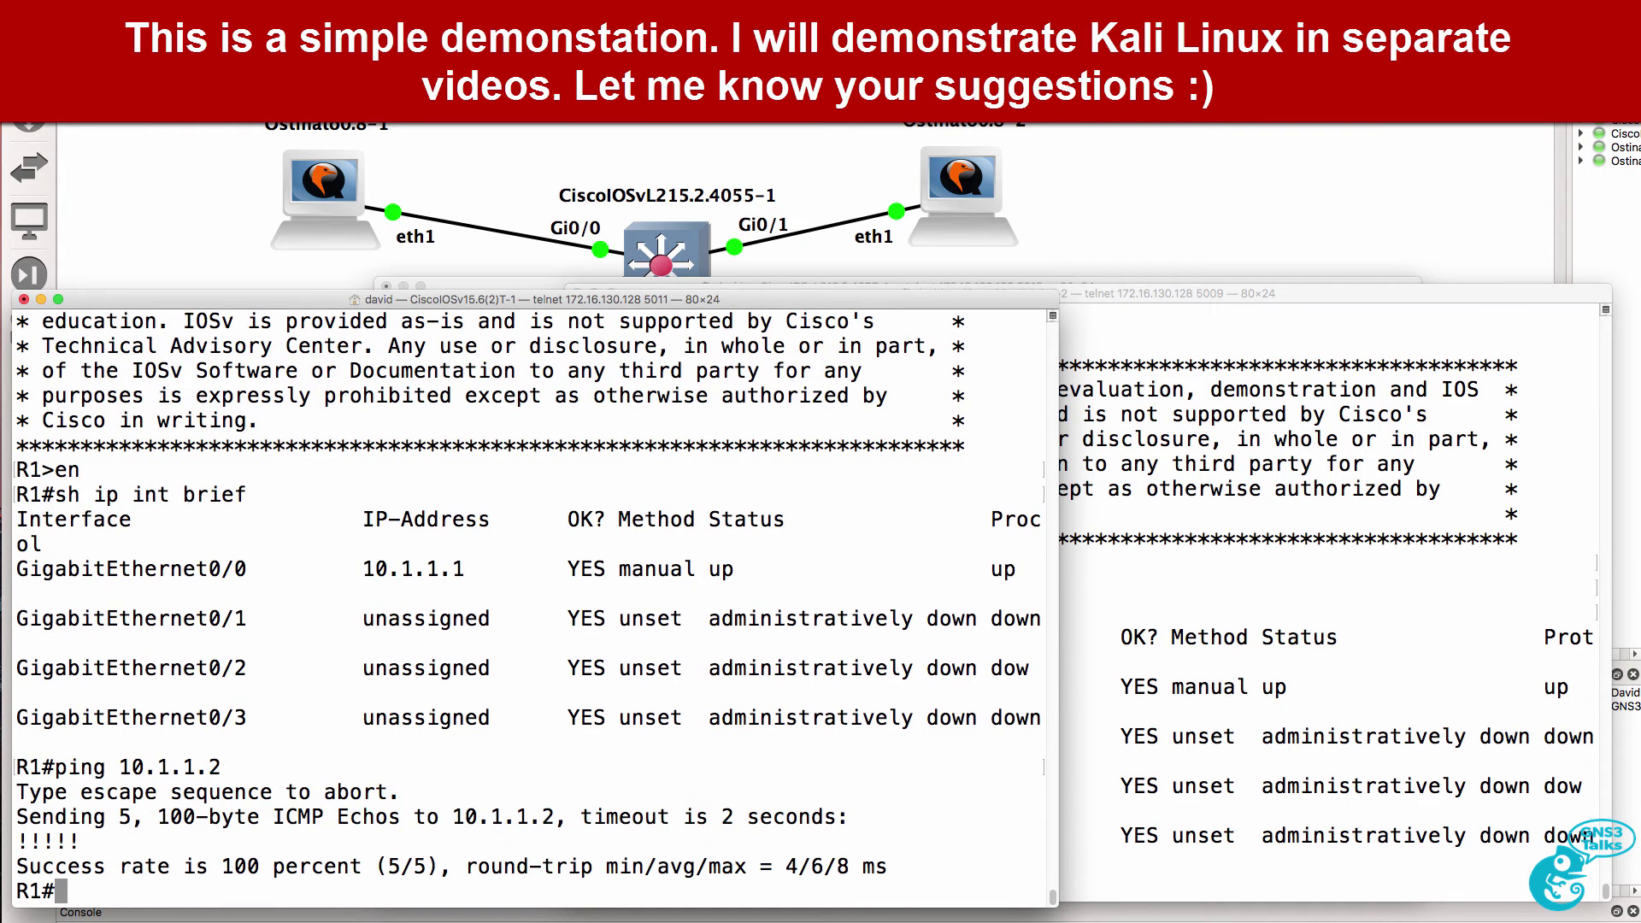
pyautogui.write('sh arp')
pyautogui.press('Return')
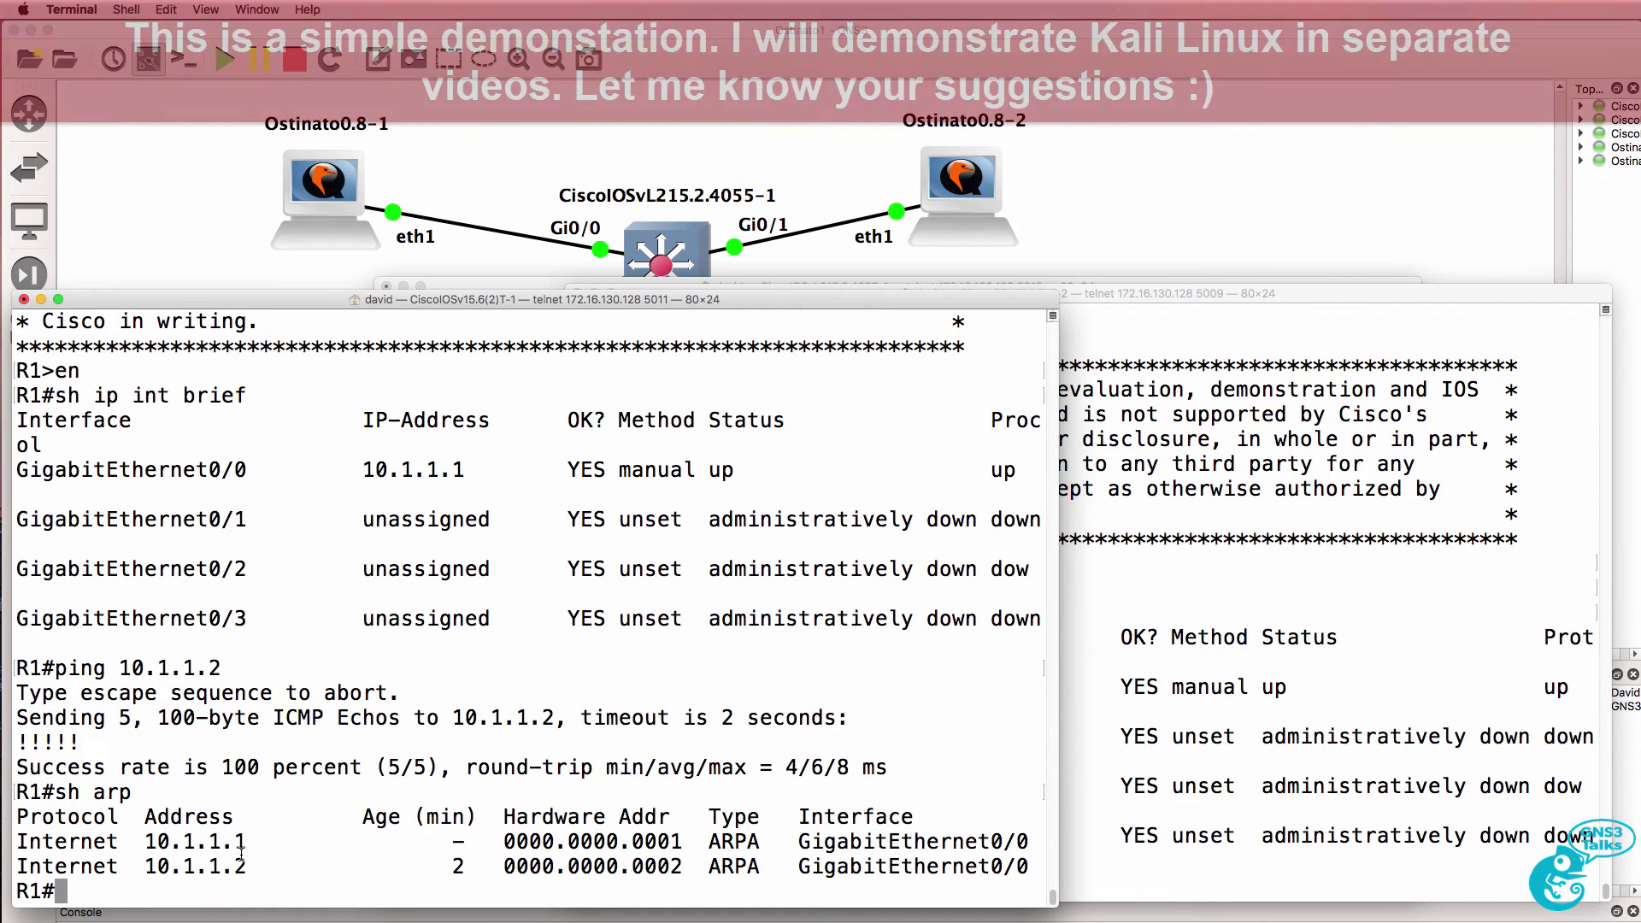
pyautogui.moveTo(155, 842); pyautogui.dragTo(242, 841)
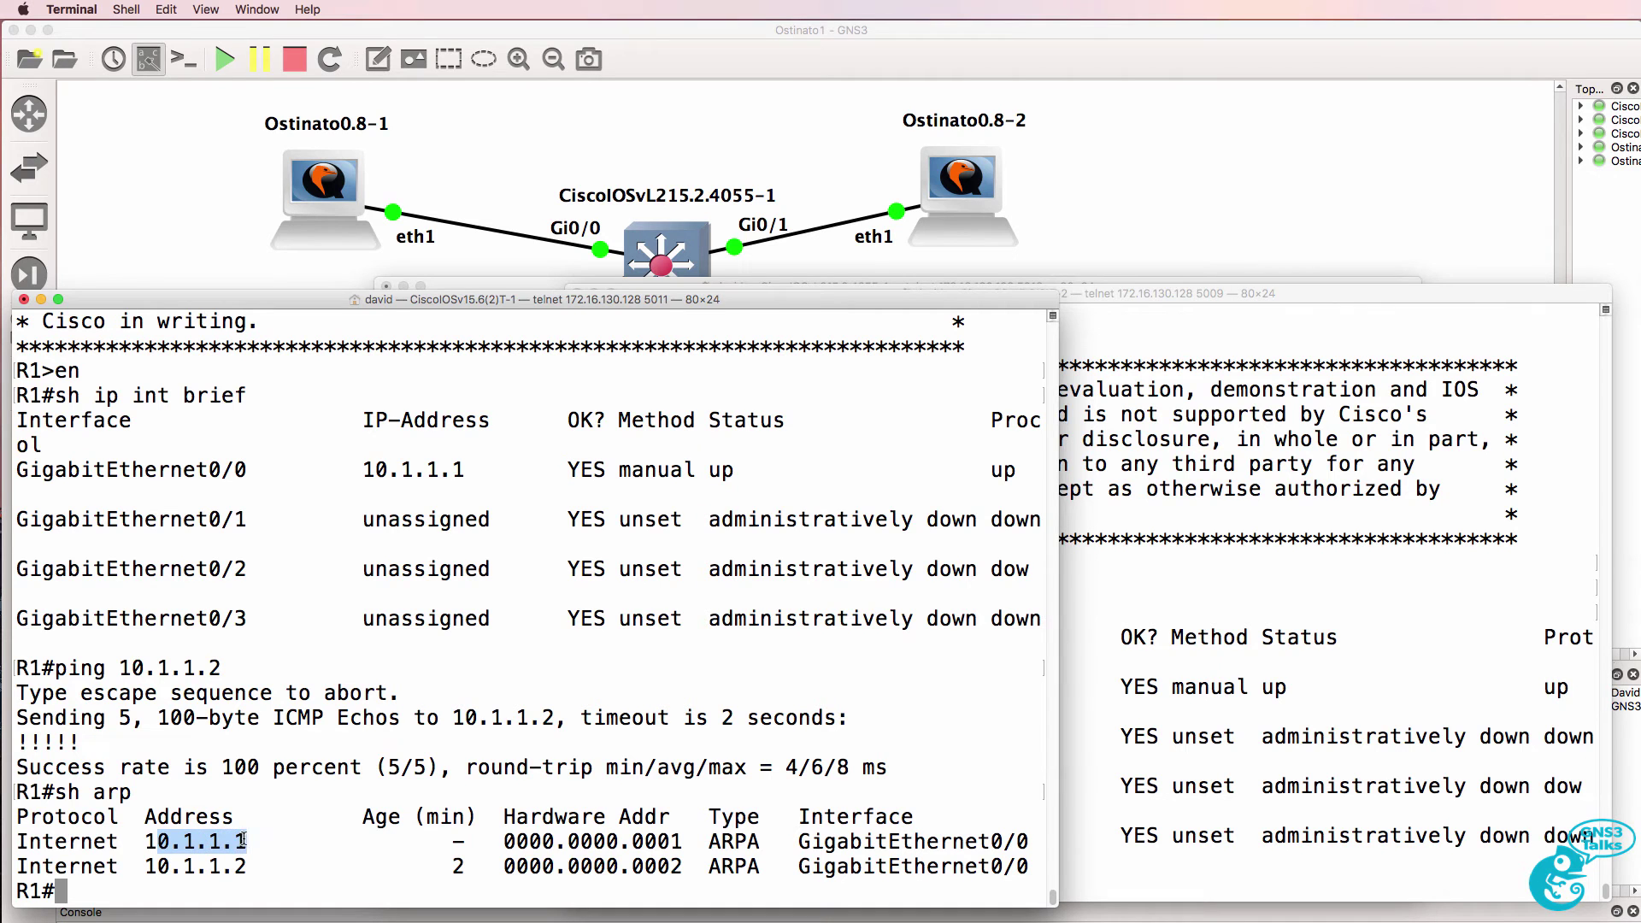
pyautogui.moveTo(504, 842); pyautogui.dragTo(685, 842)
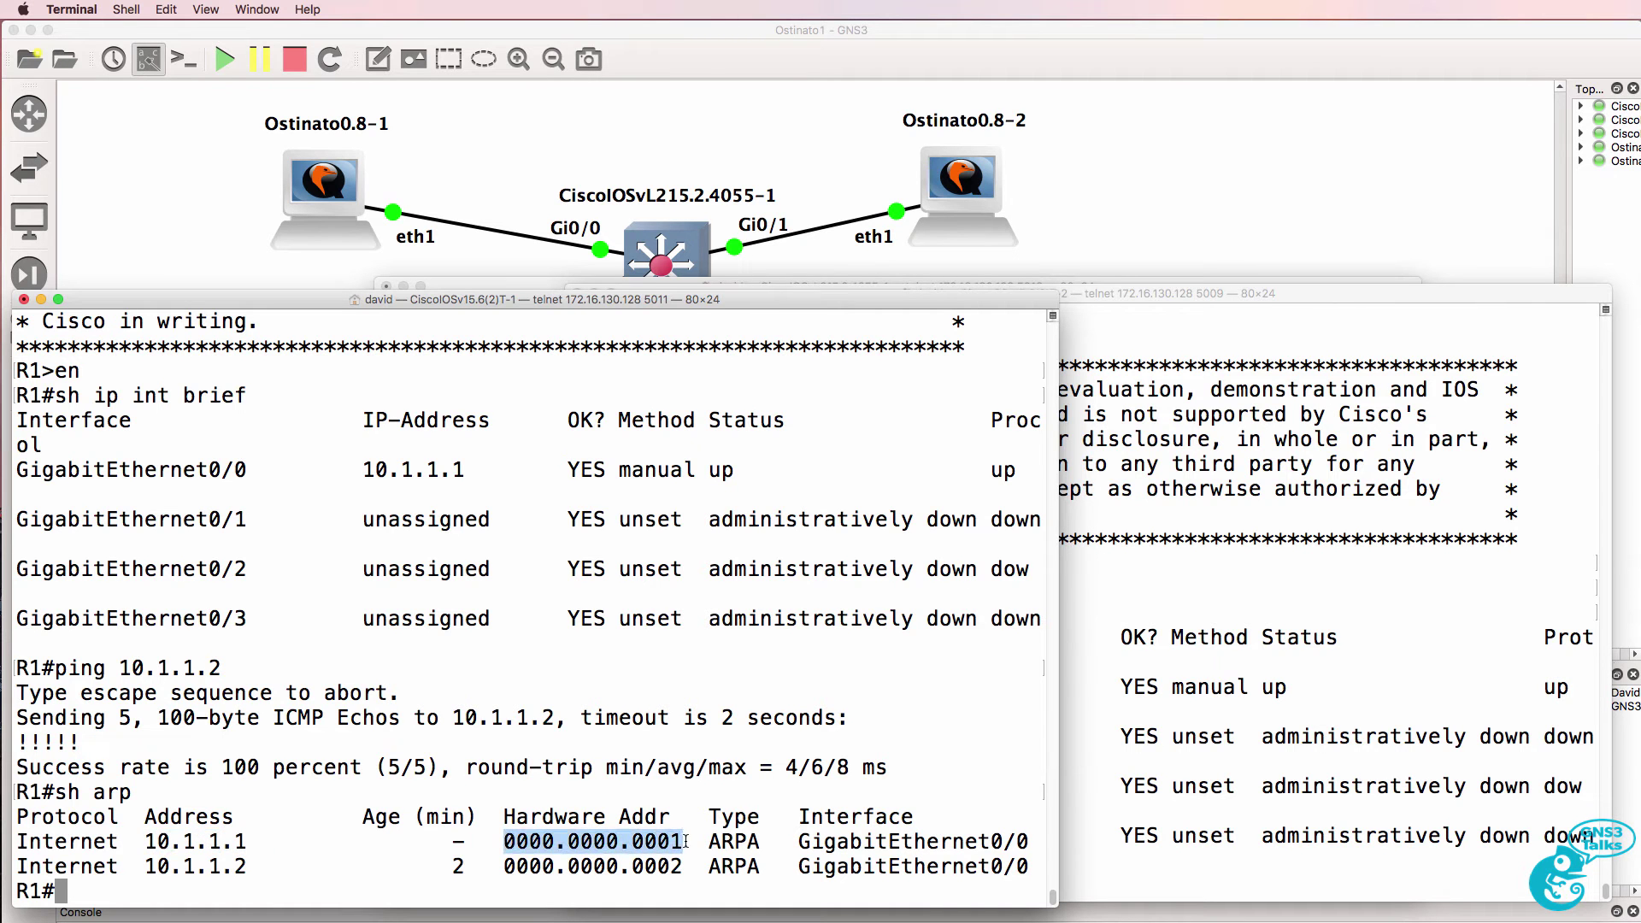
pyautogui.moveTo(143, 866); pyautogui.dragTo(248, 867)
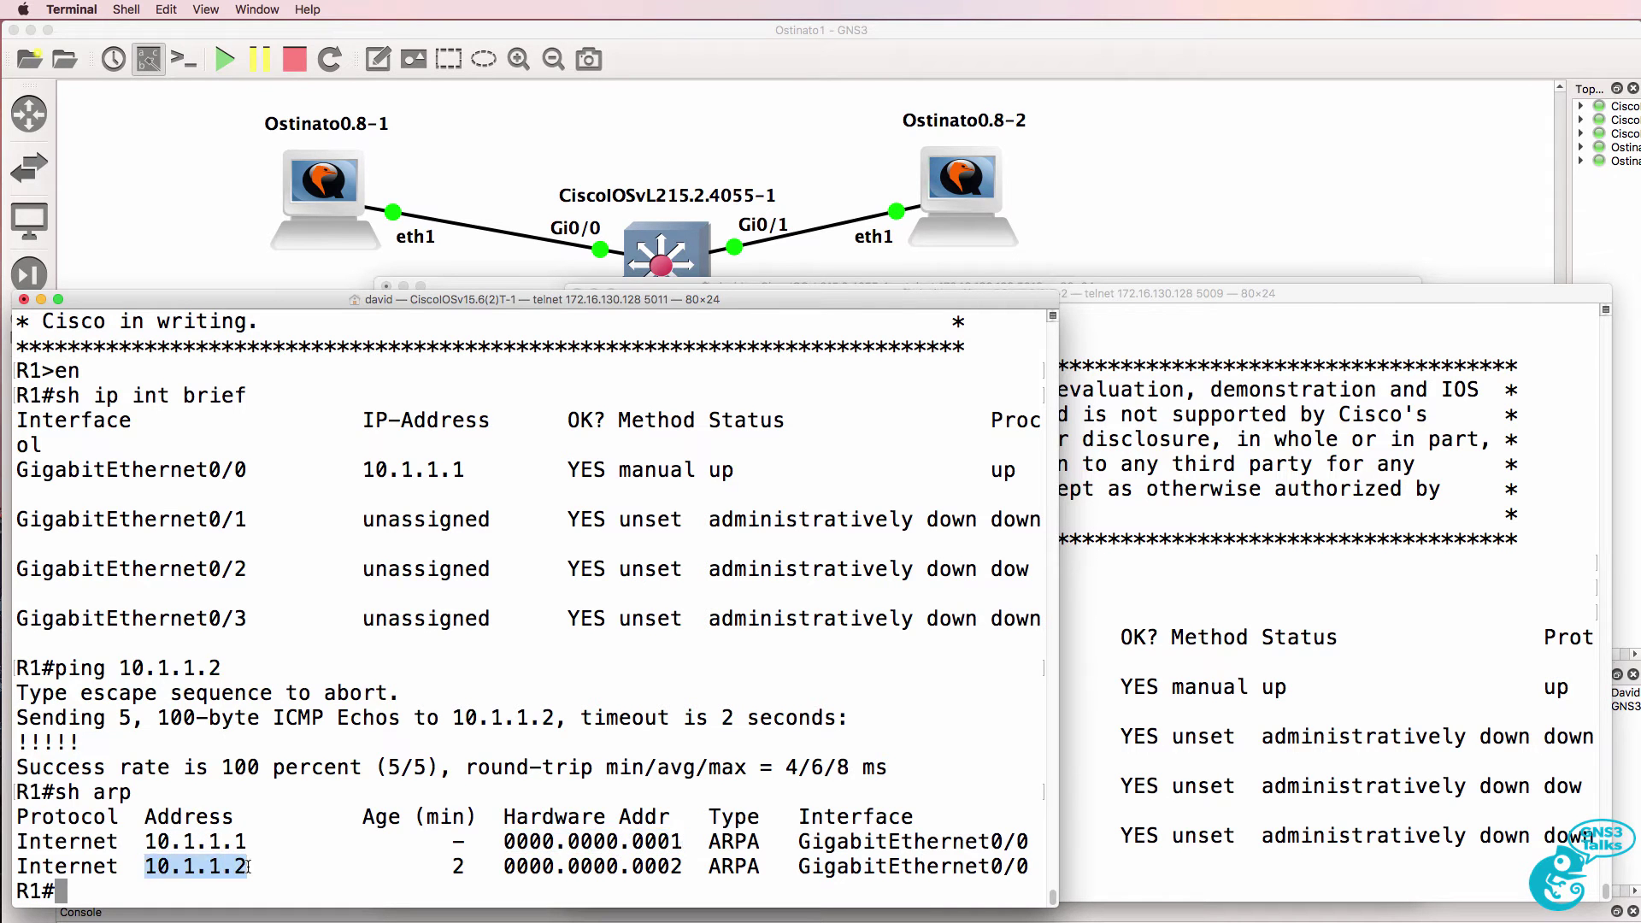
pyautogui.moveTo(502, 866); pyautogui.dragTo(695, 870)
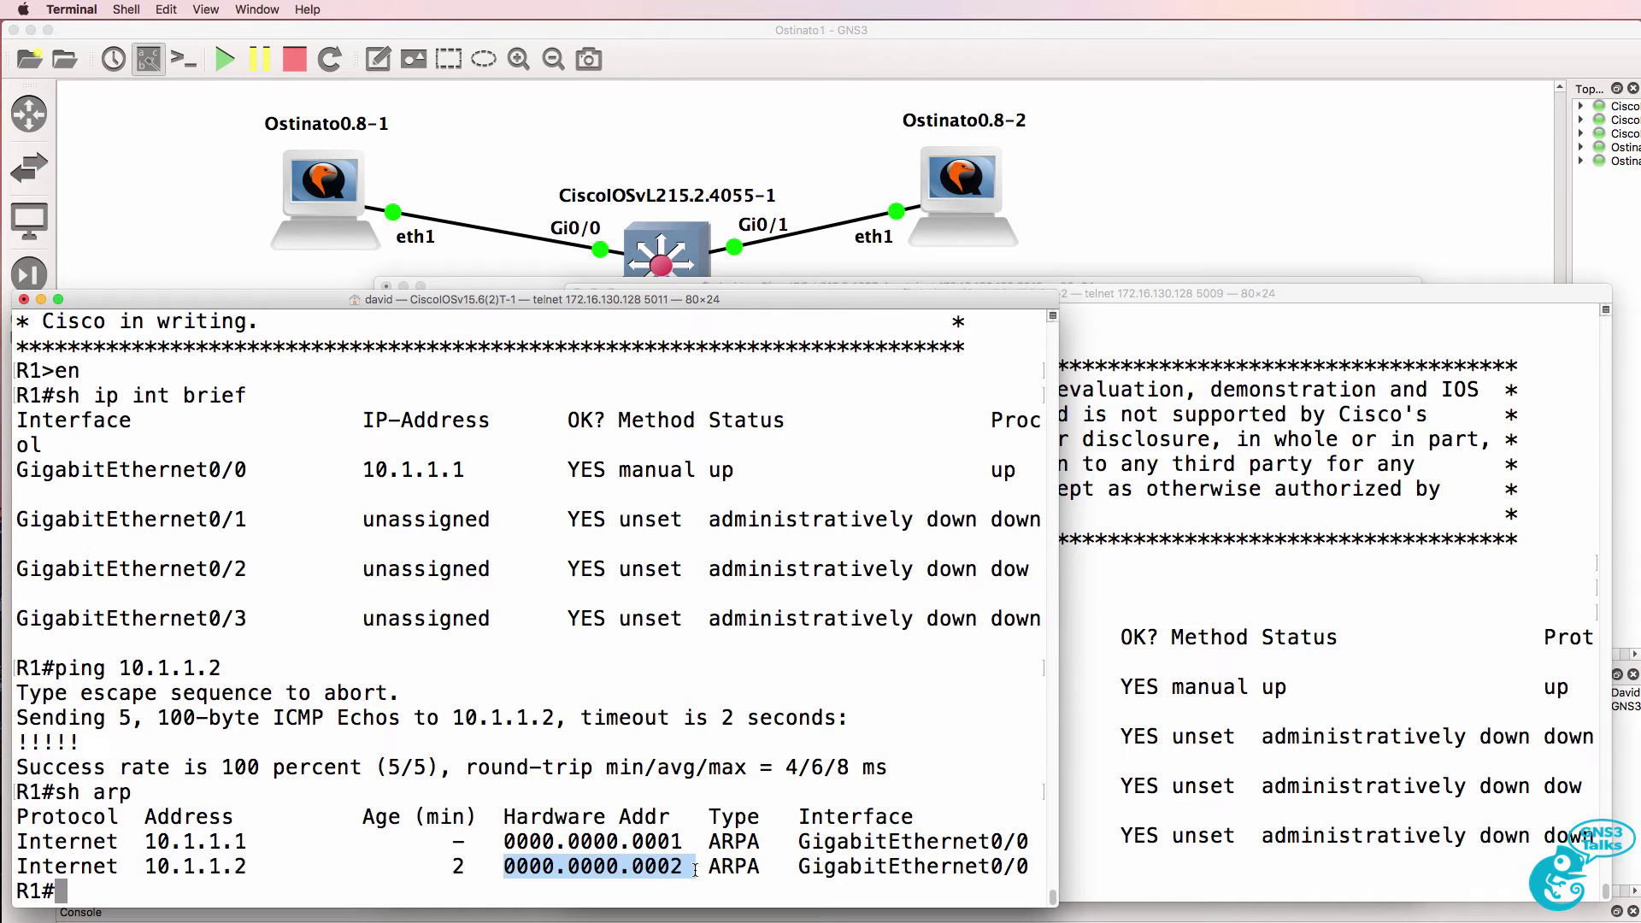
# Step: Show R1's Gi0/0 config and highlight its mac-address and ip address lines
pyautogui.write('sh run int g0/0')
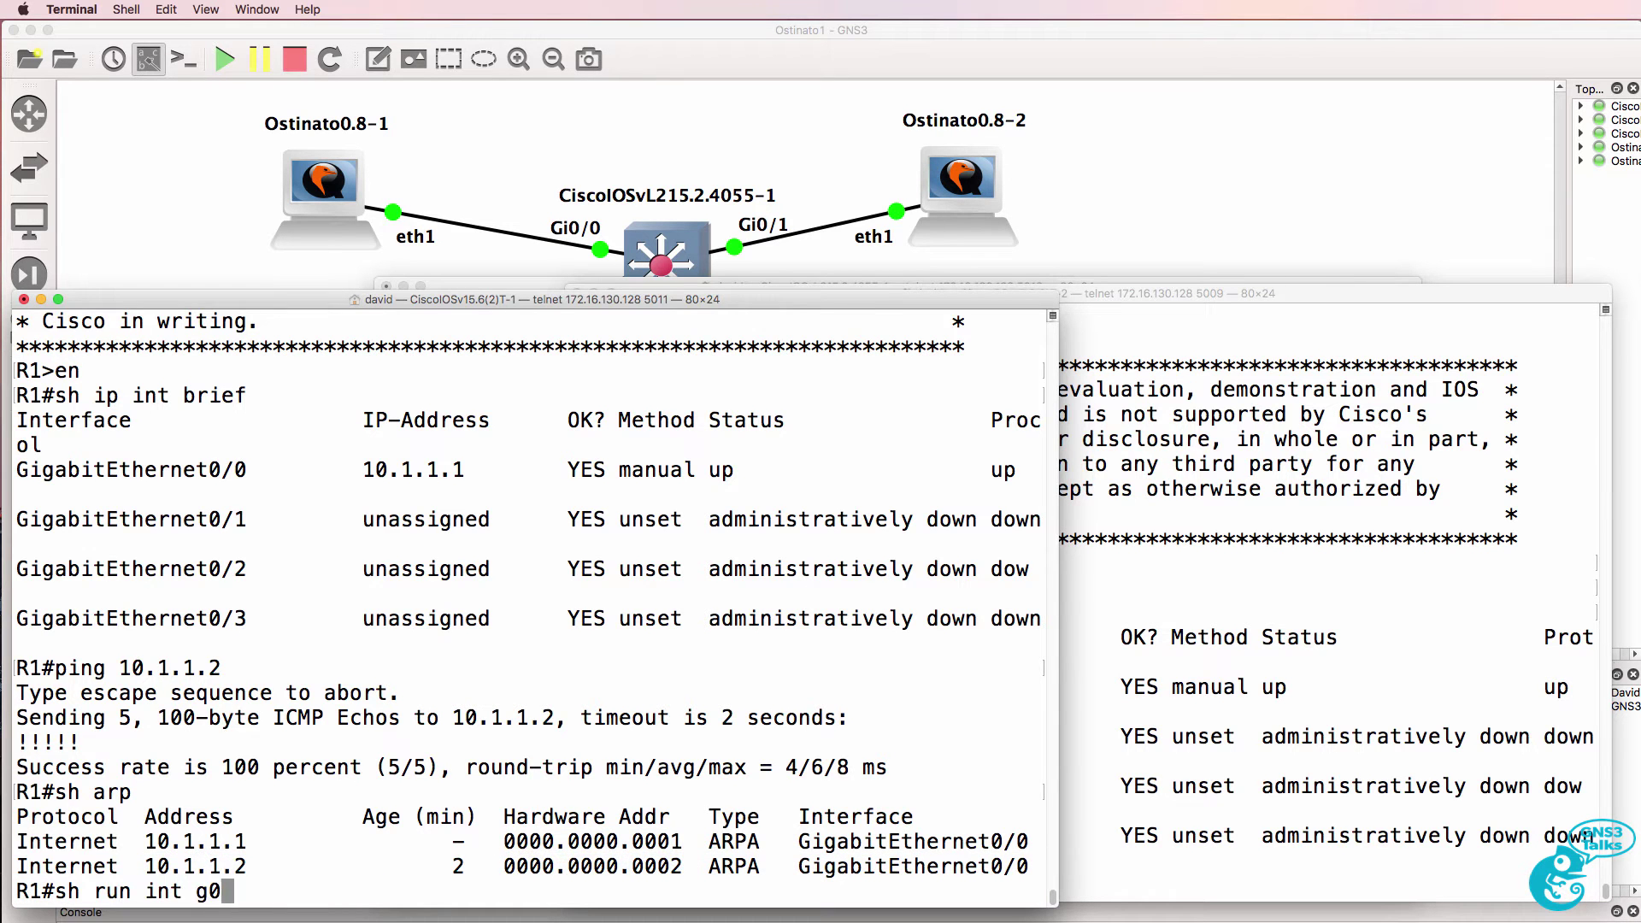
pyautogui.press('Return')
pyautogui.moveTo(452, 742); pyautogui.dragTo(3, 718)
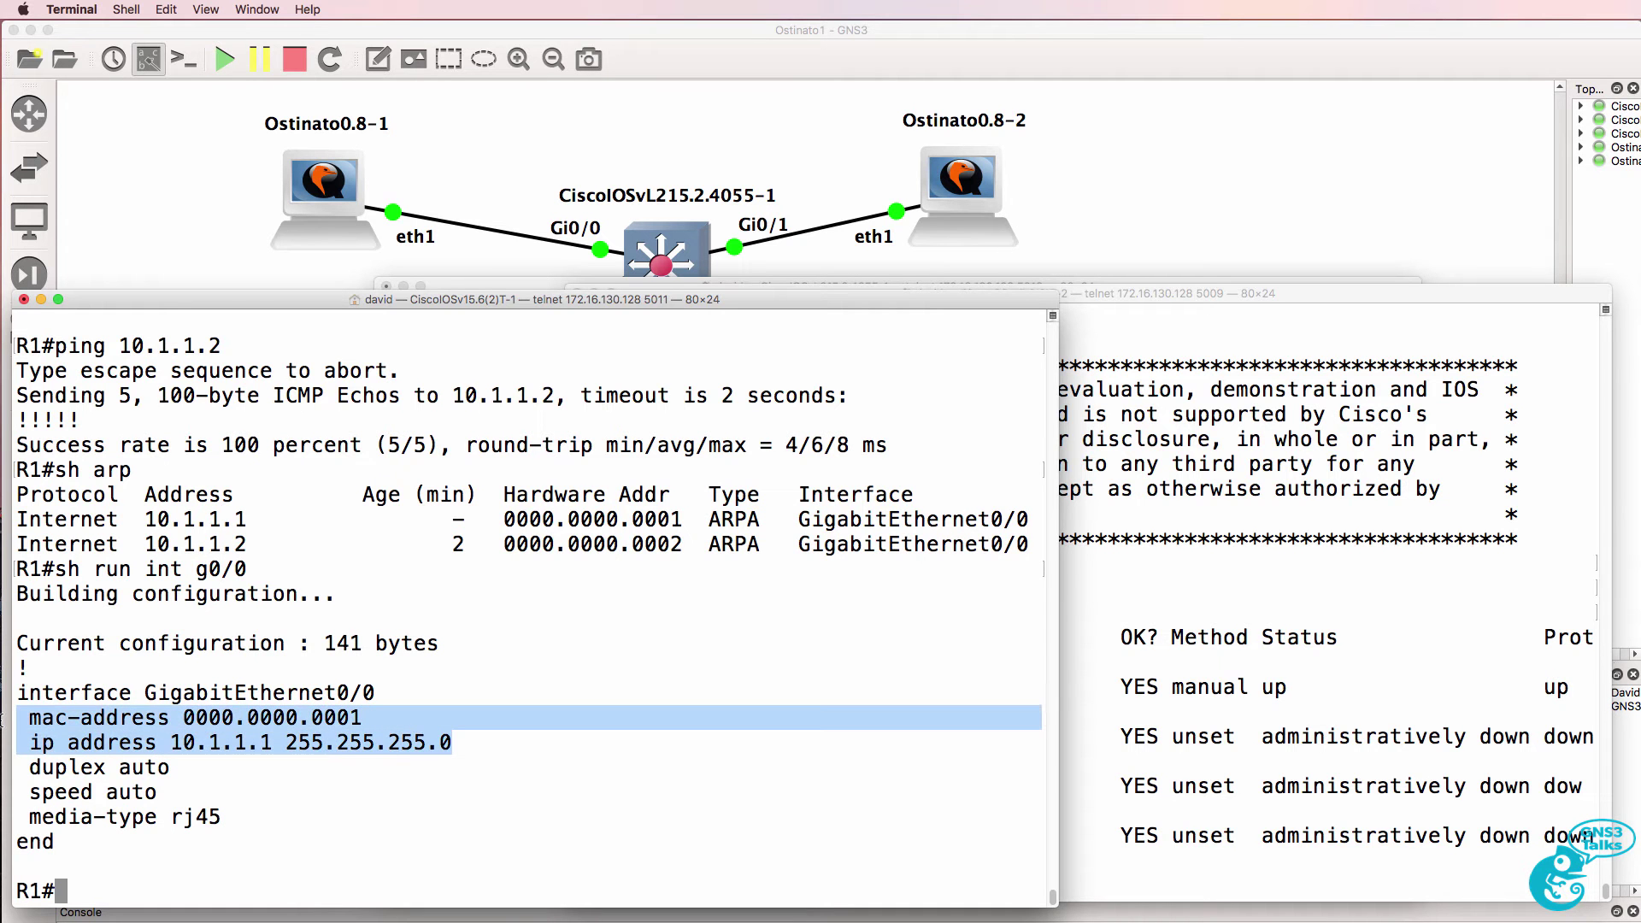
# Step: Show R2's Gi0/0 config and highlight MAC 0000.0000.0002 and its IP
pyautogui.click(1245, 690)
pyautogui.write('sh')
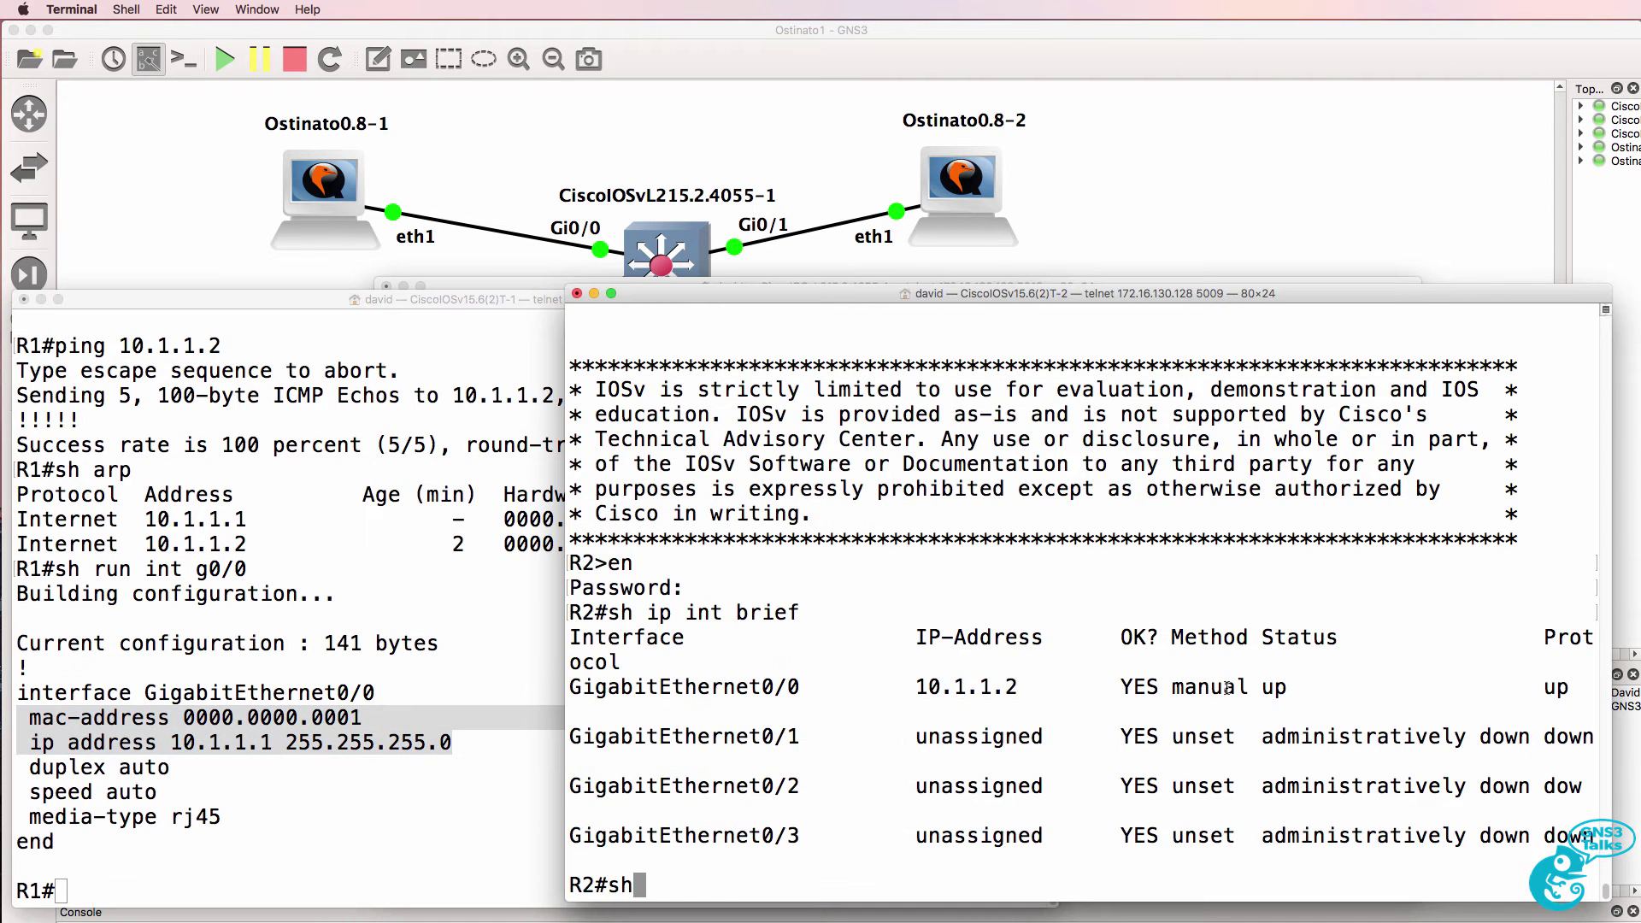
pyautogui.write(' run int g0/0')
pyautogui.press('Return')
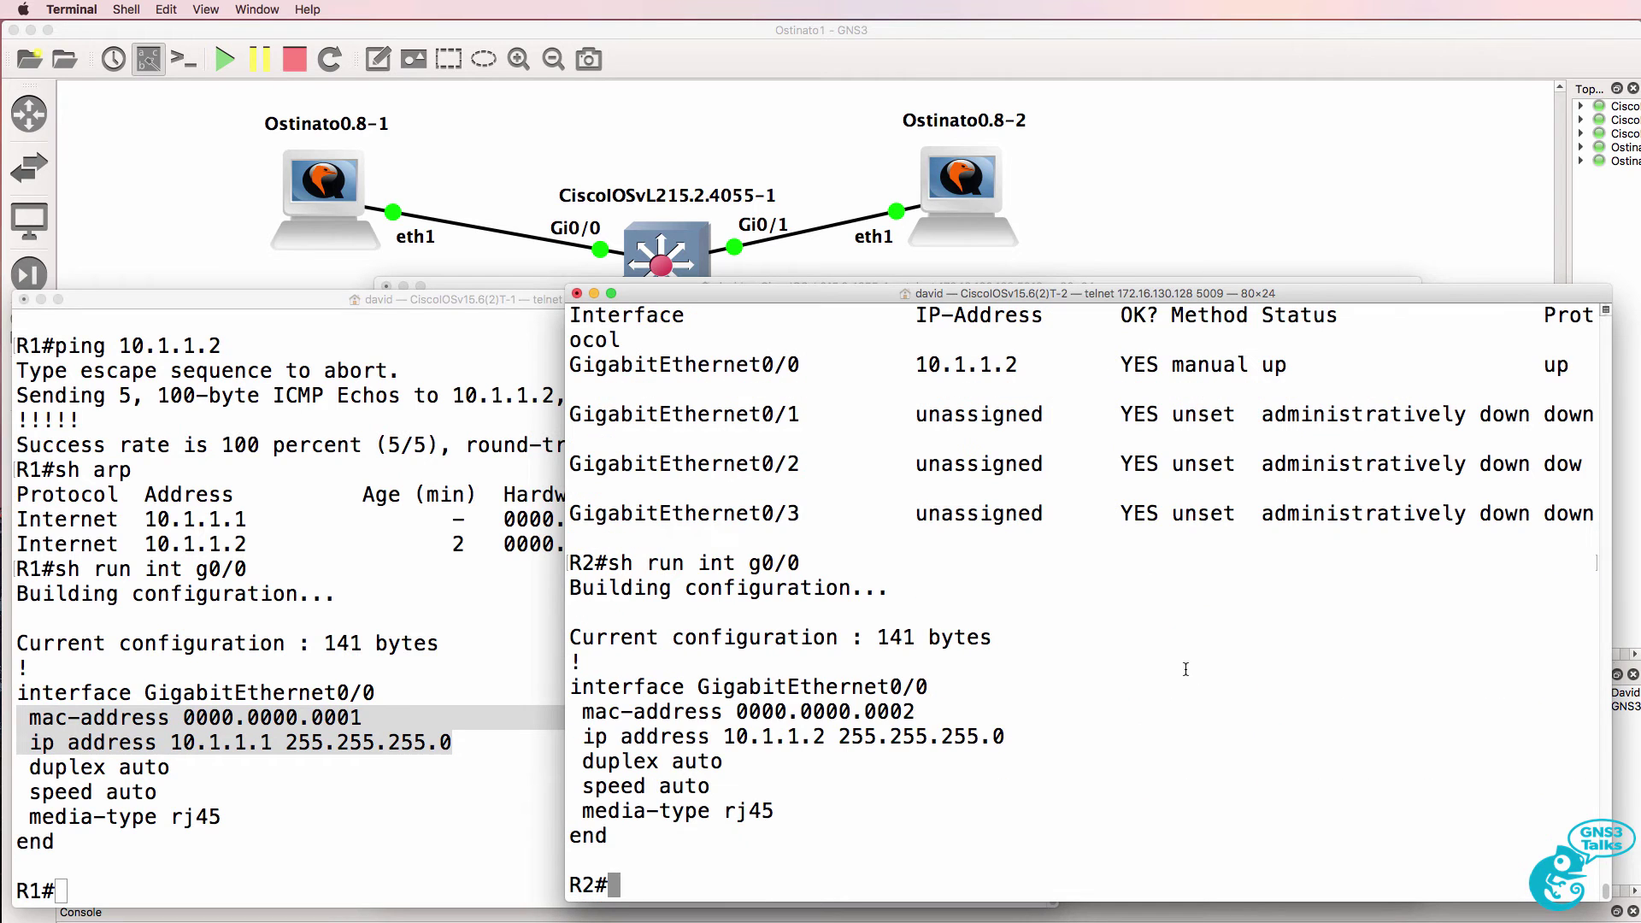
pyautogui.moveTo(583, 711); pyautogui.dragTo(1023, 729)
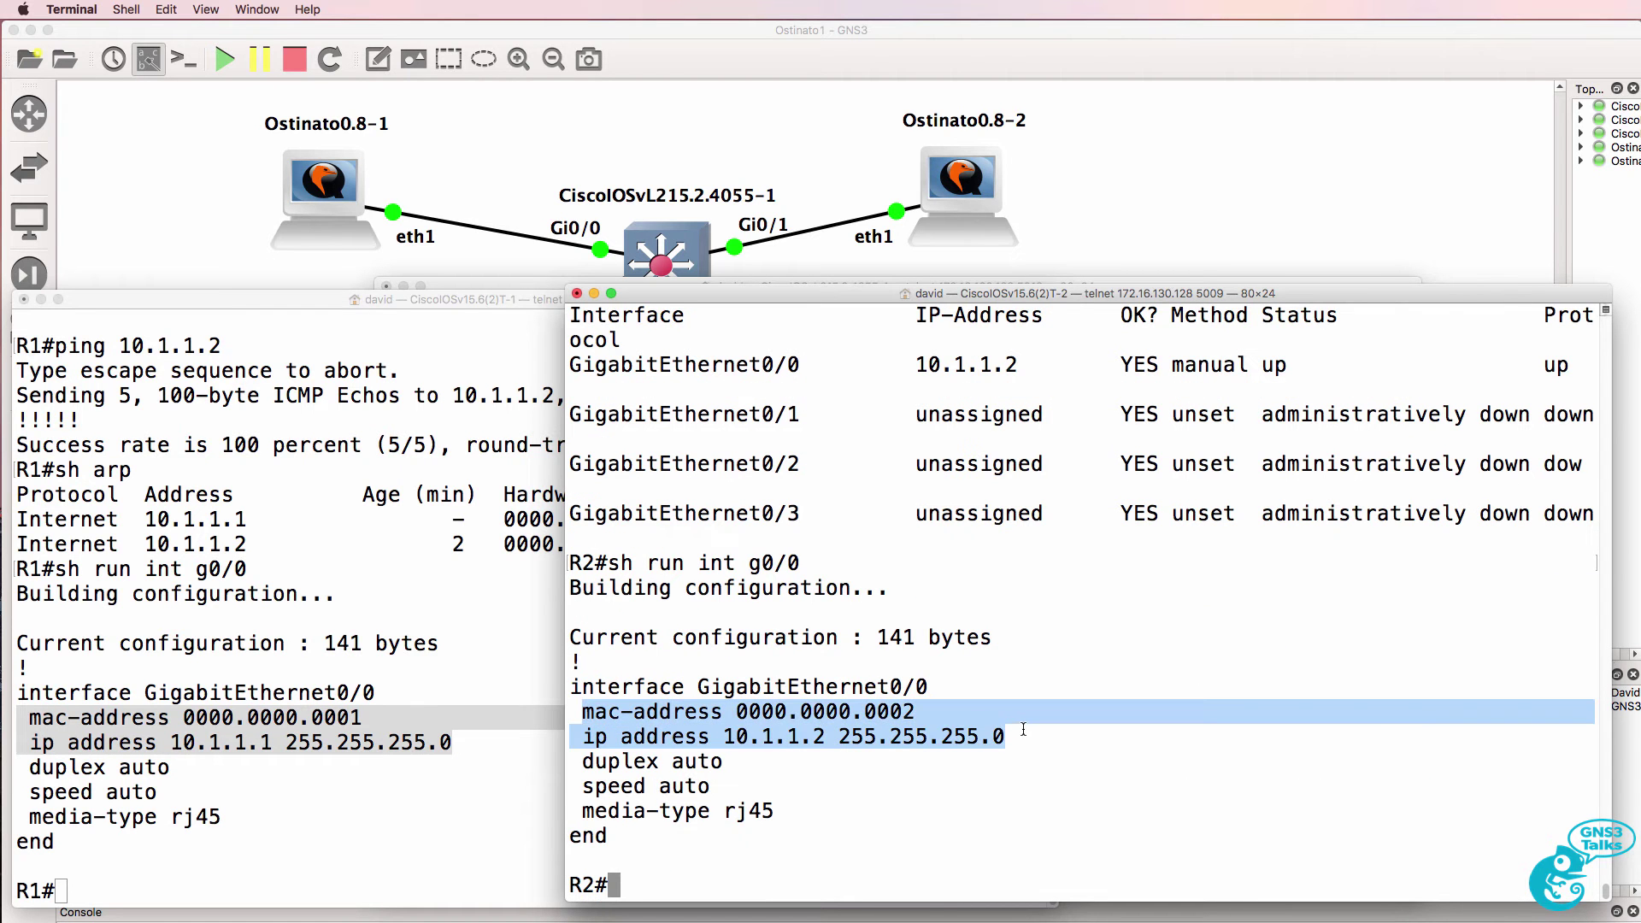
pyautogui.click(1023, 729)
# Step: Ping R1 at 10.1.1.1 from R2 twice
pyautogui.write('ping')
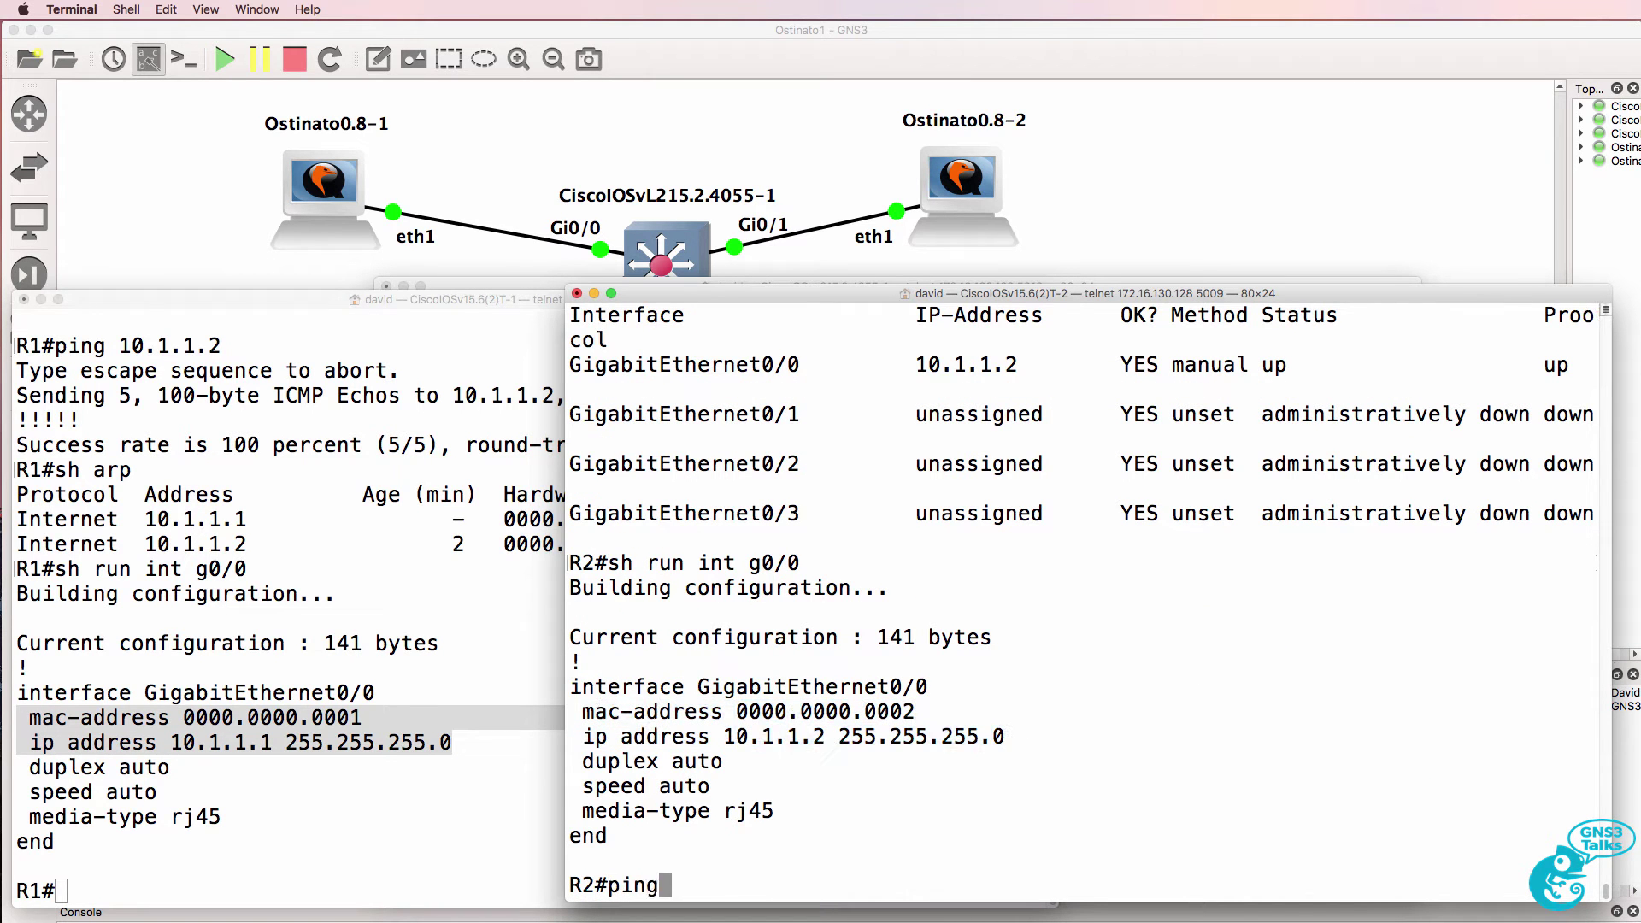
pyautogui.write(' 10.1.1.1')
pyautogui.press('Return')
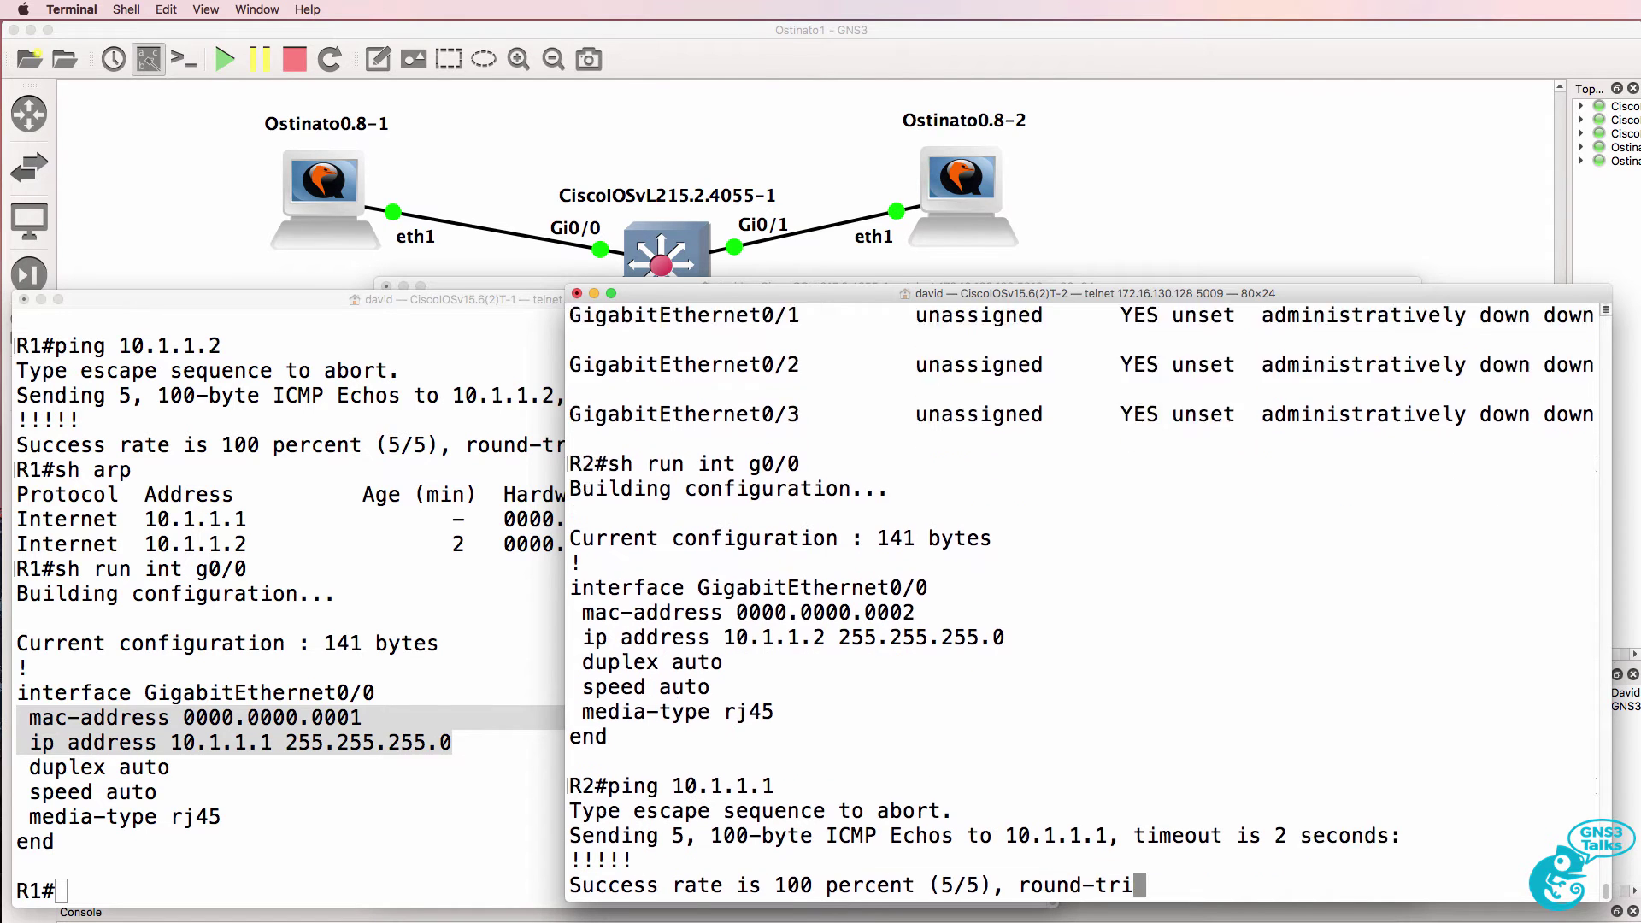
pyautogui.press('Up')
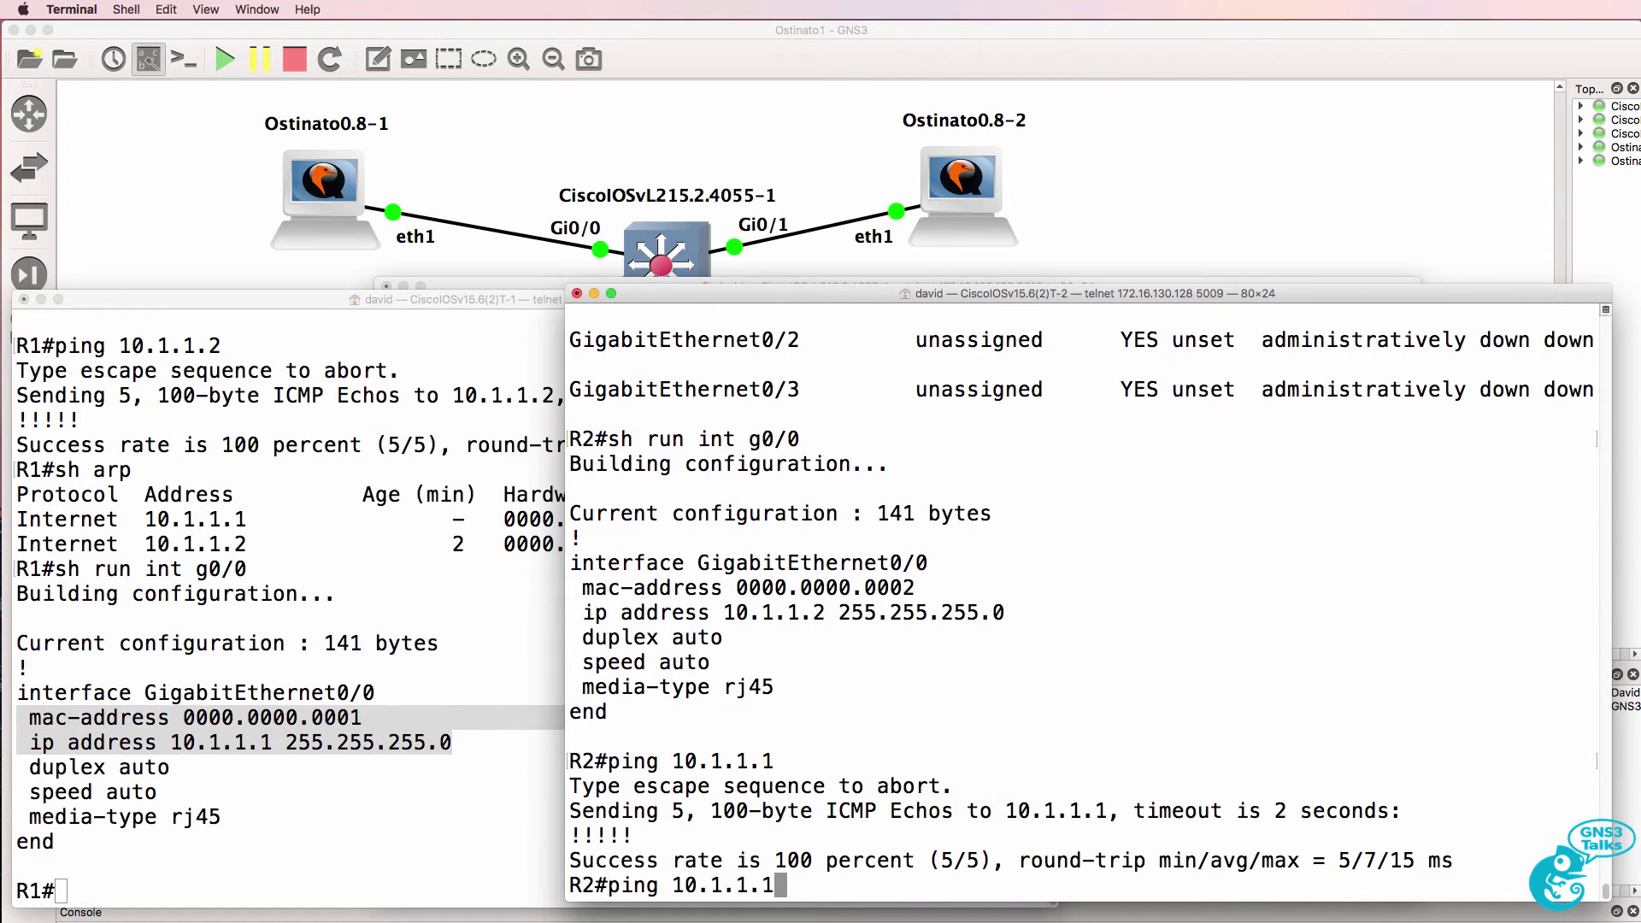
pyautogui.press('Return')
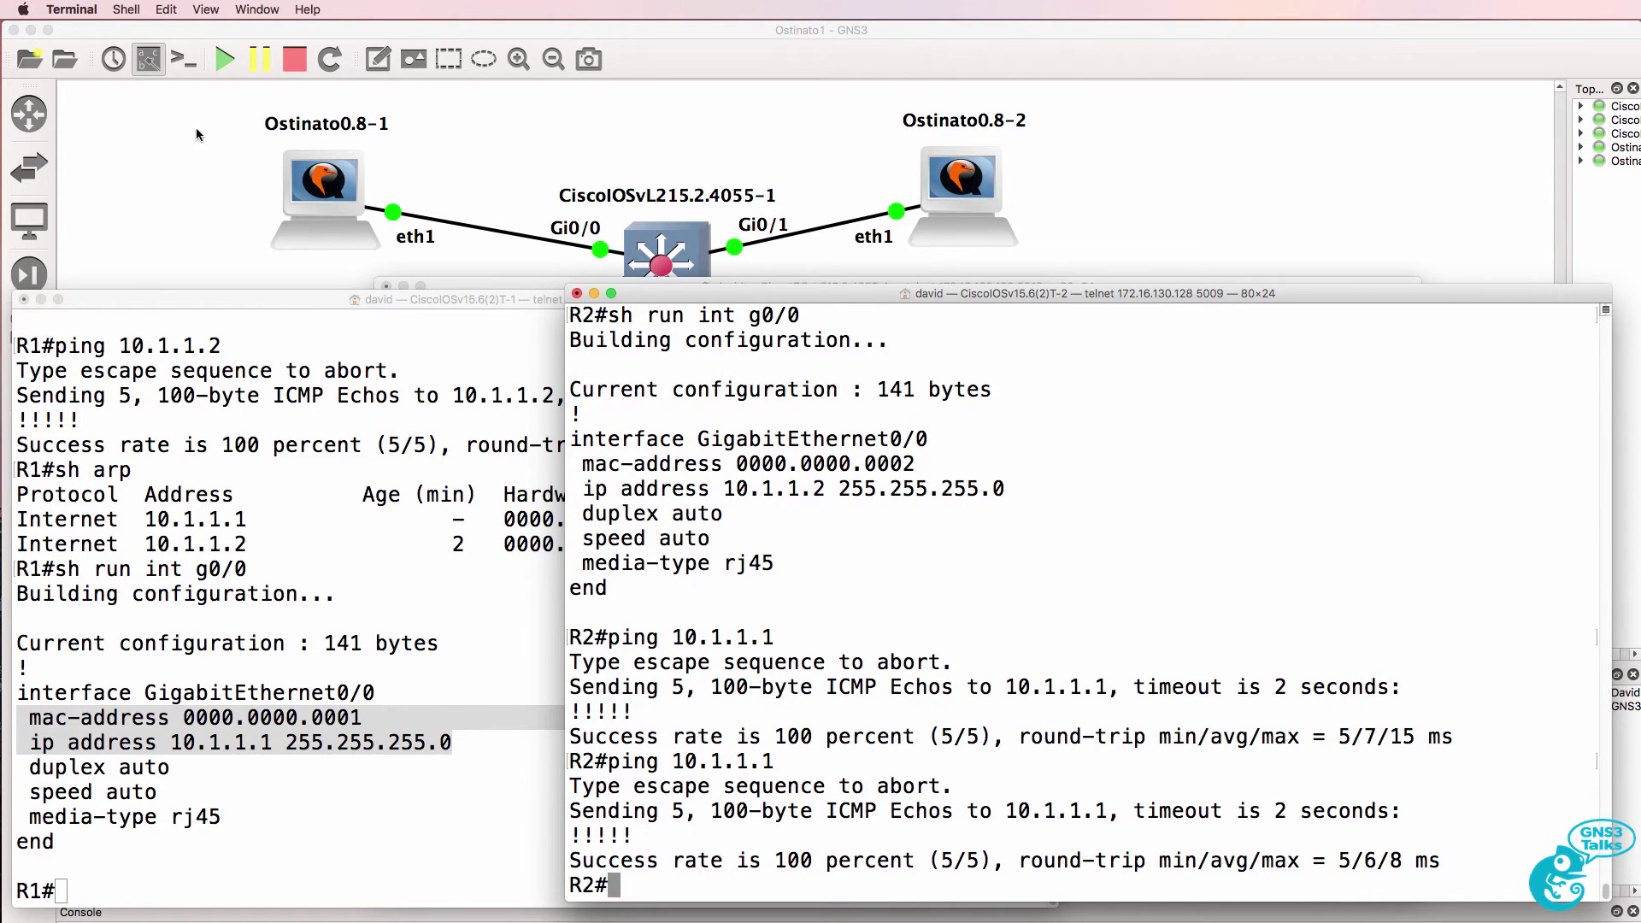
# Step: Enter privileged mode on the switch console with en
pyautogui.press('super+grave')
pyautogui.press('Return')
pyautogui.write('en')
pyautogui.press('Return')
# Step: Show the switch MAC table, highlighting 0000.0000.0001 on Gi0/2 and 0000.0000.0002 on Gi0/3
pyautogui.write('sh mac')
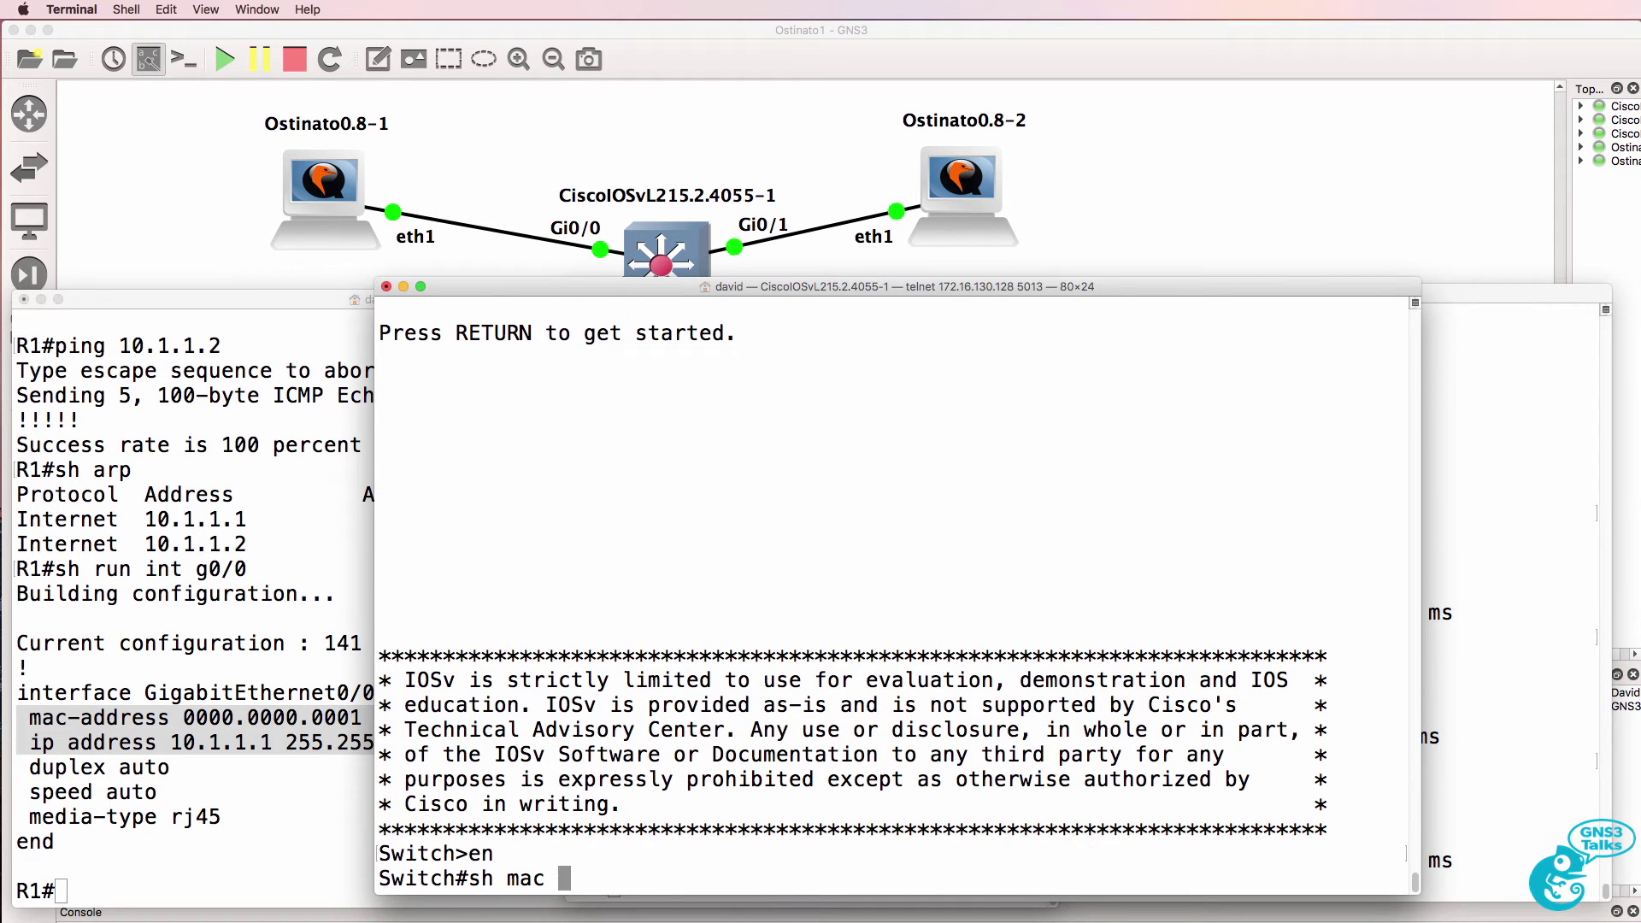
pyautogui.write(' ad')
pyautogui.press('Tab')
pyautogui.press('Return')
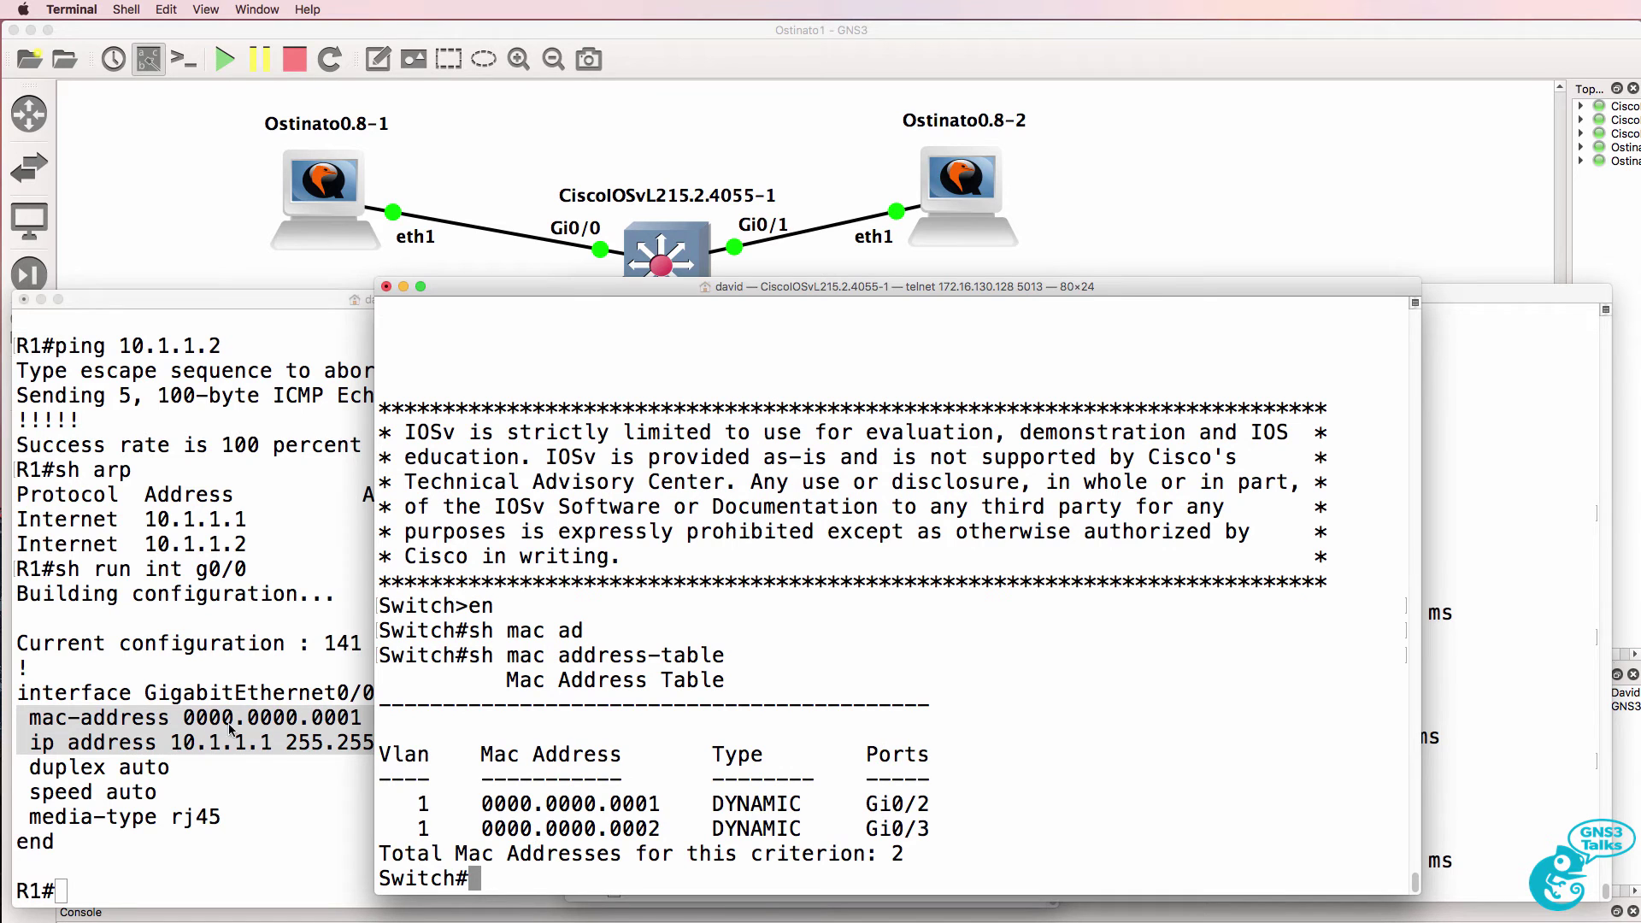
pyautogui.moveTo(480, 804); pyautogui.dragTo(951, 798)
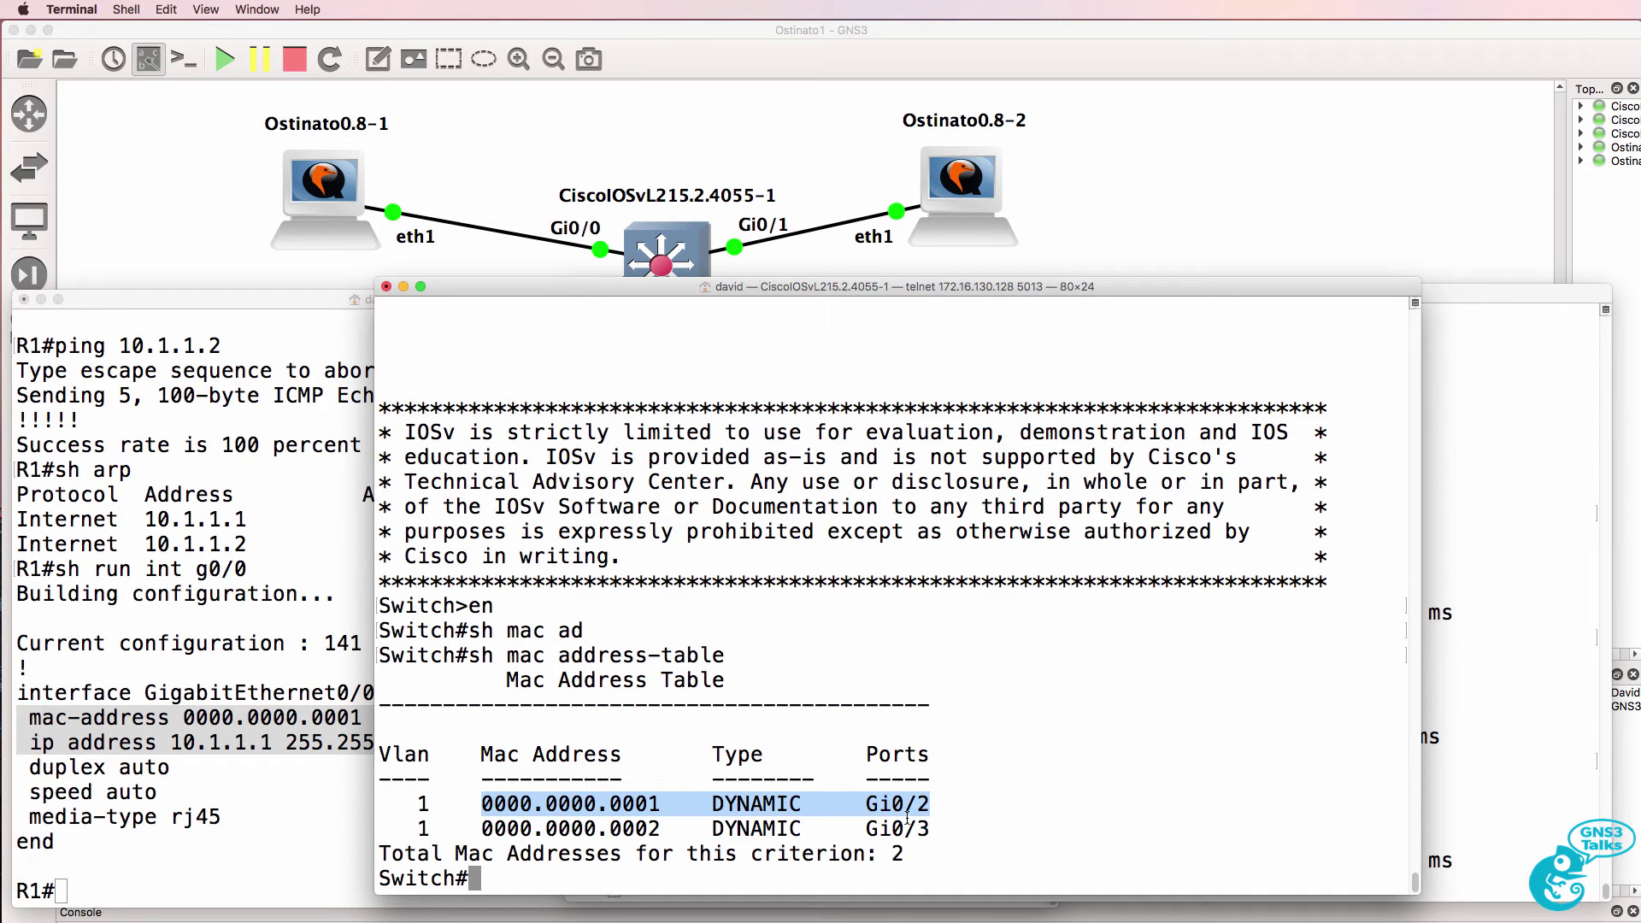
pyautogui.click(1107, 265)
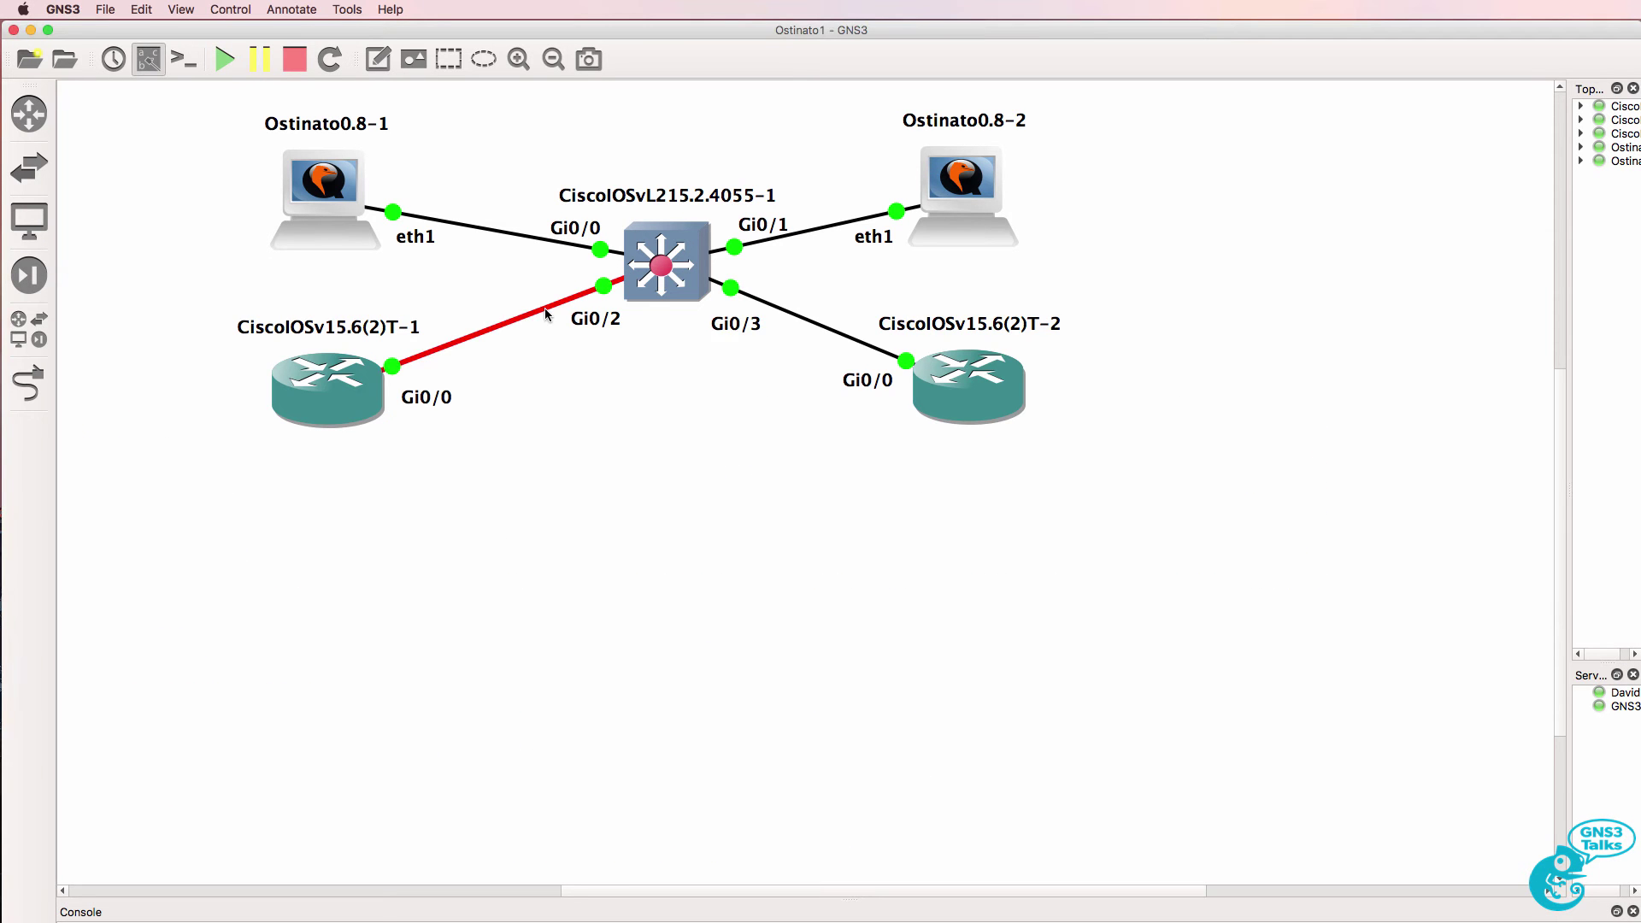
pyautogui.moveTo(545, 310)
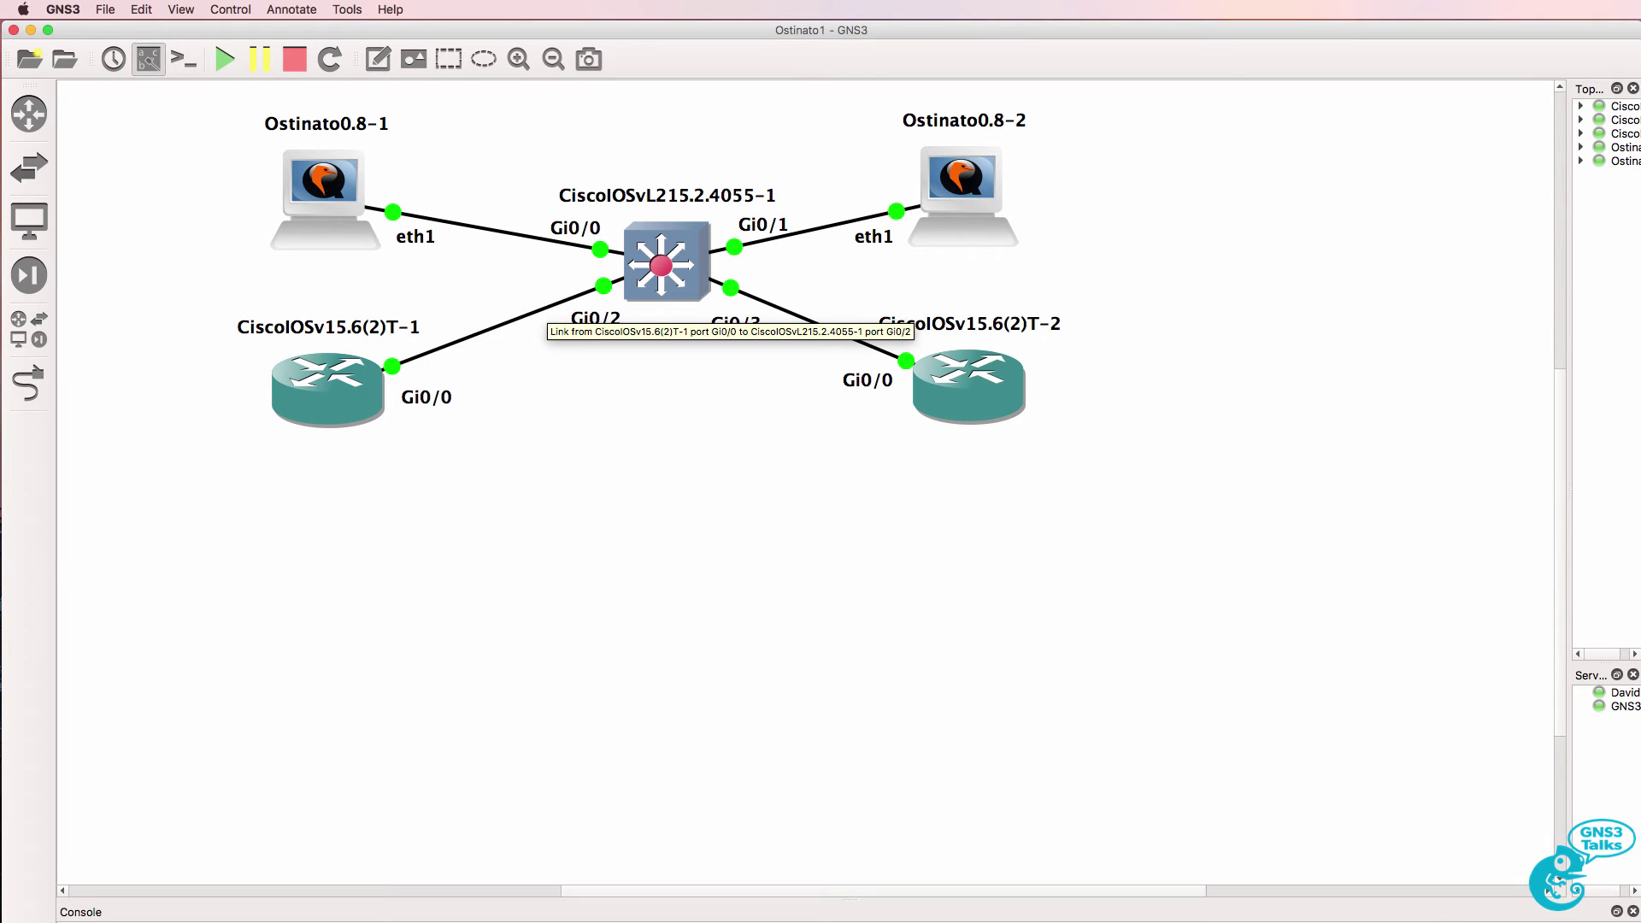
pyautogui.press('super+Tab')
pyautogui.click(487, 828)
pyautogui.moveTo(488, 827); pyautogui.dragTo(983, 820)
# Step: Resize the consoles, rerun the MAC table and repeat R2's ping to 10.1.1.1
pyautogui.moveTo(916, 279); pyautogui.dragTo(929, 428)
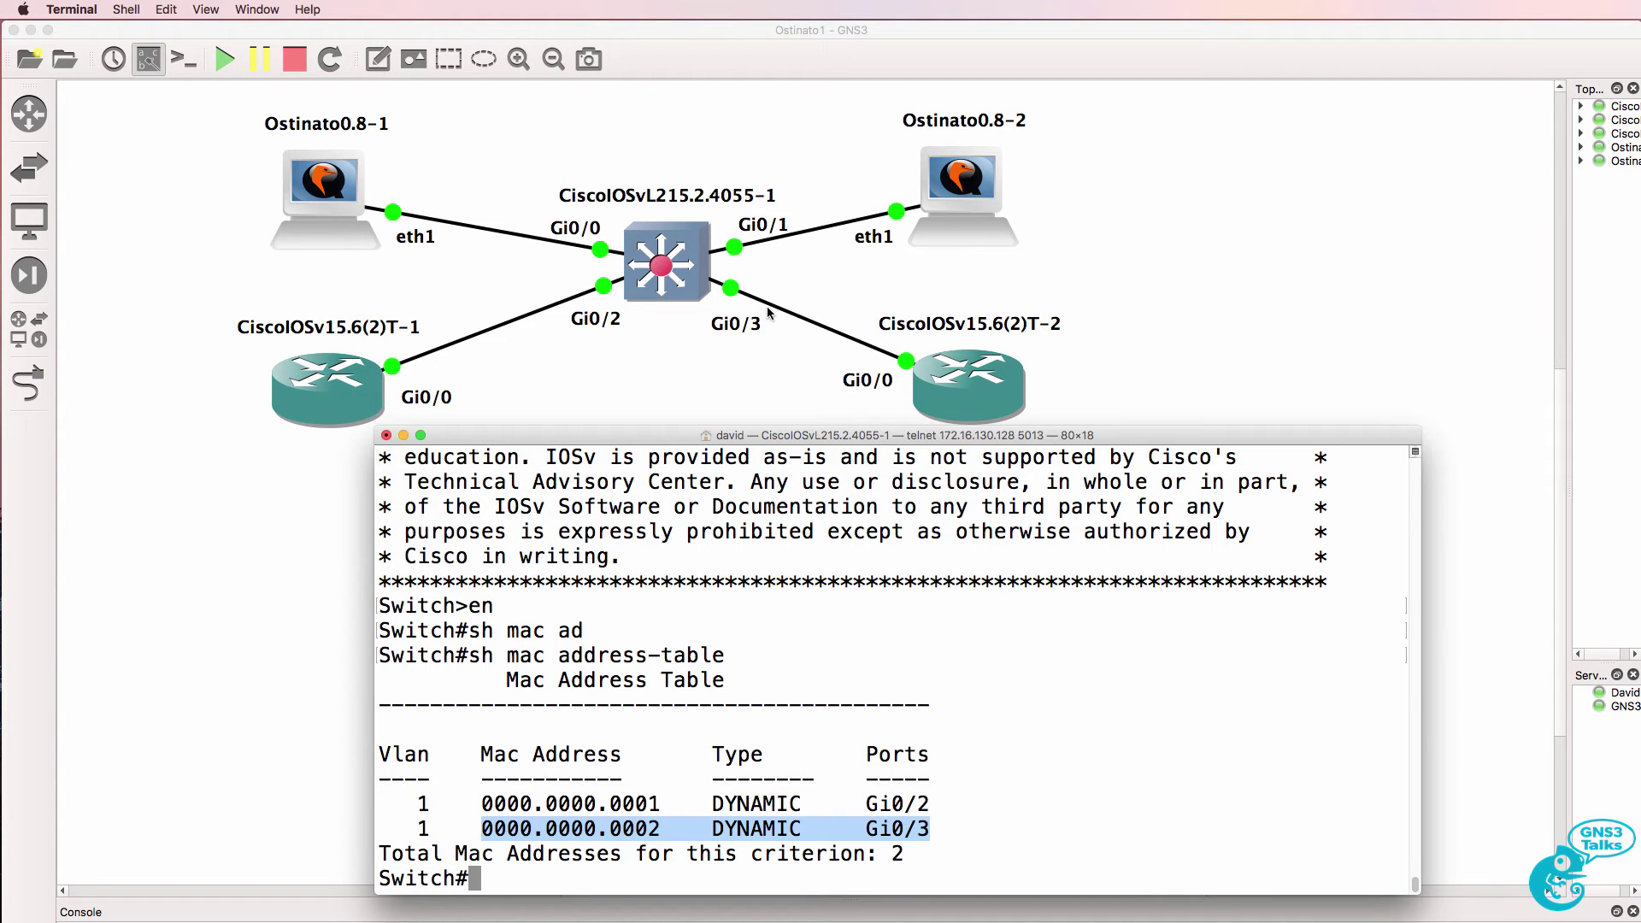
pyautogui.press('Up')
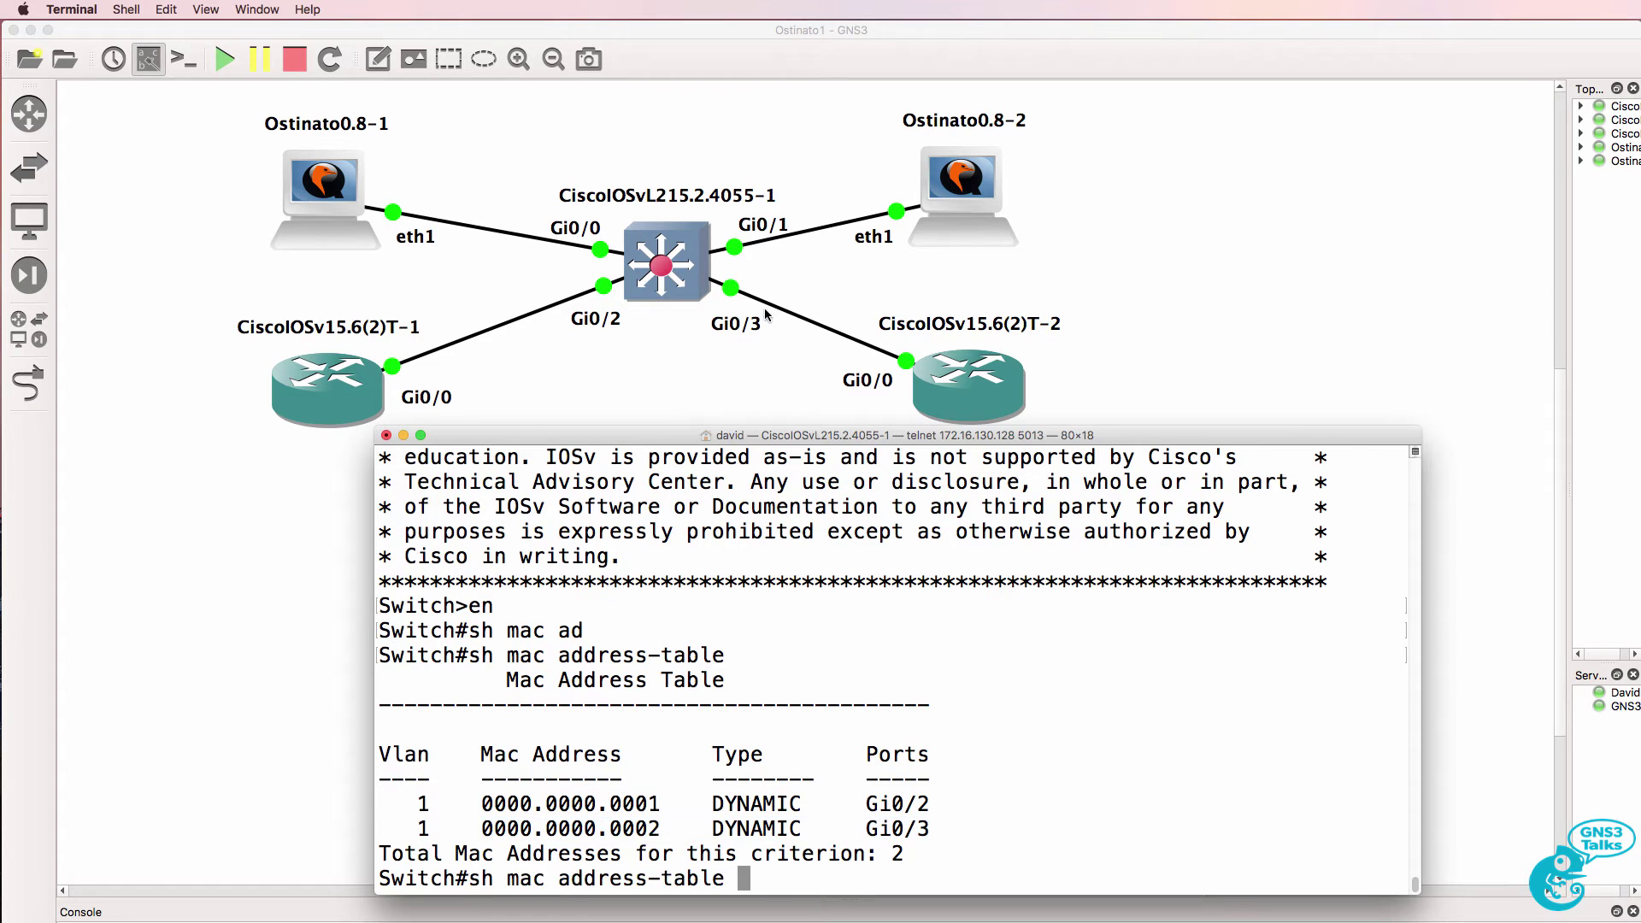
pyautogui.press('Return')
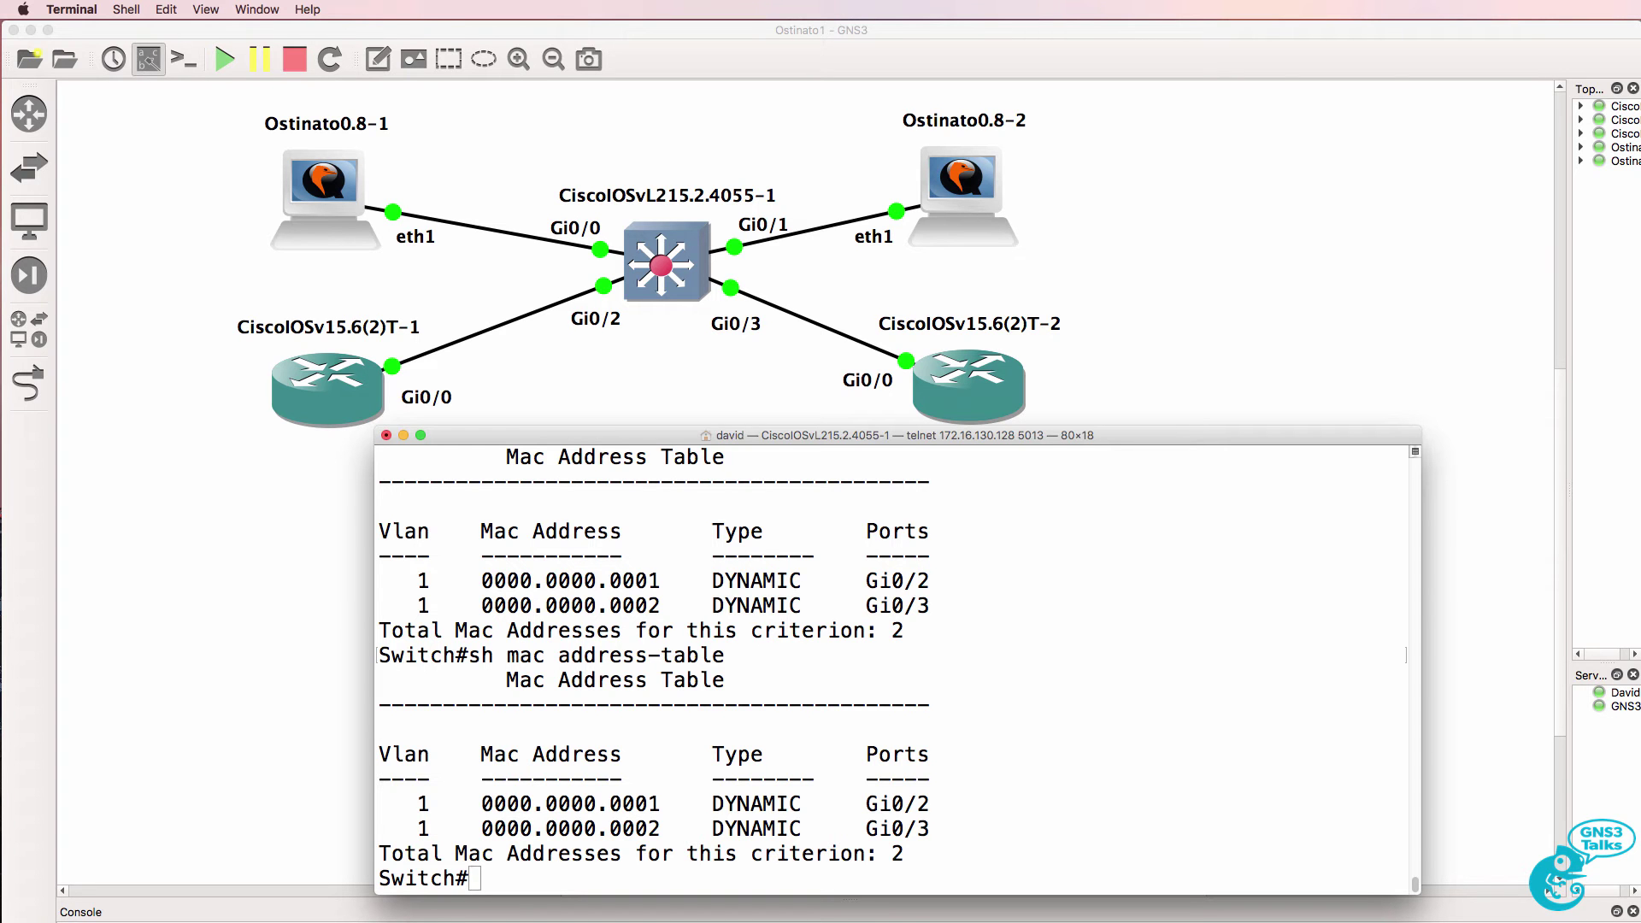
pyautogui.press('super+grave')
pyautogui.moveTo(1010, 289); pyautogui.dragTo(1042, 420)
pyautogui.press('Up')
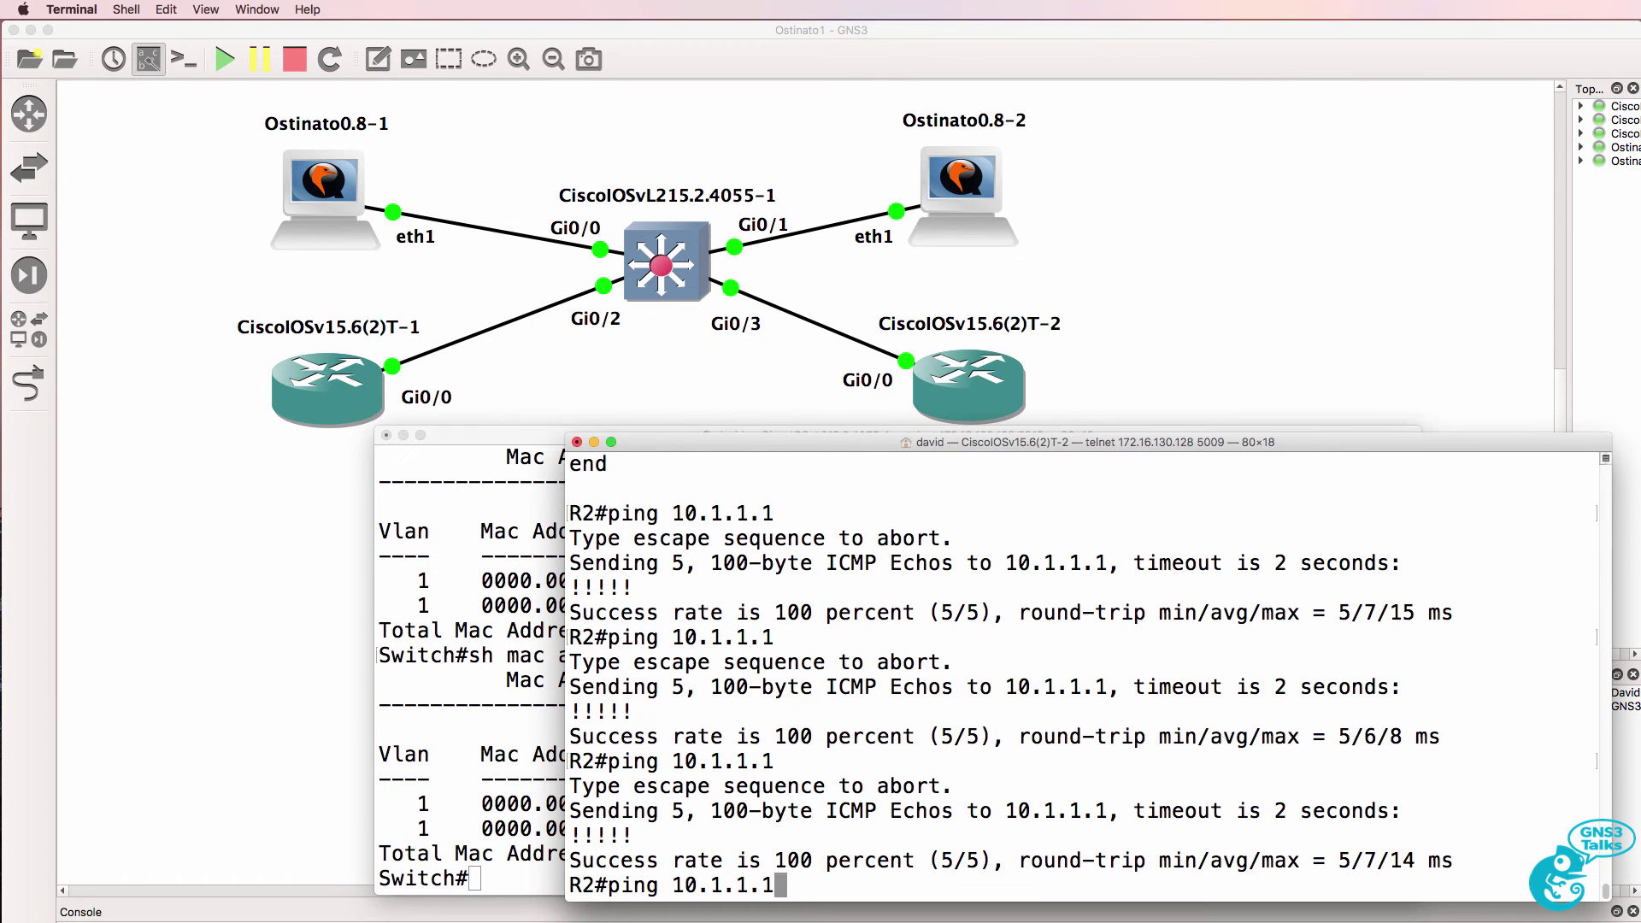
pyautogui.press('Return')
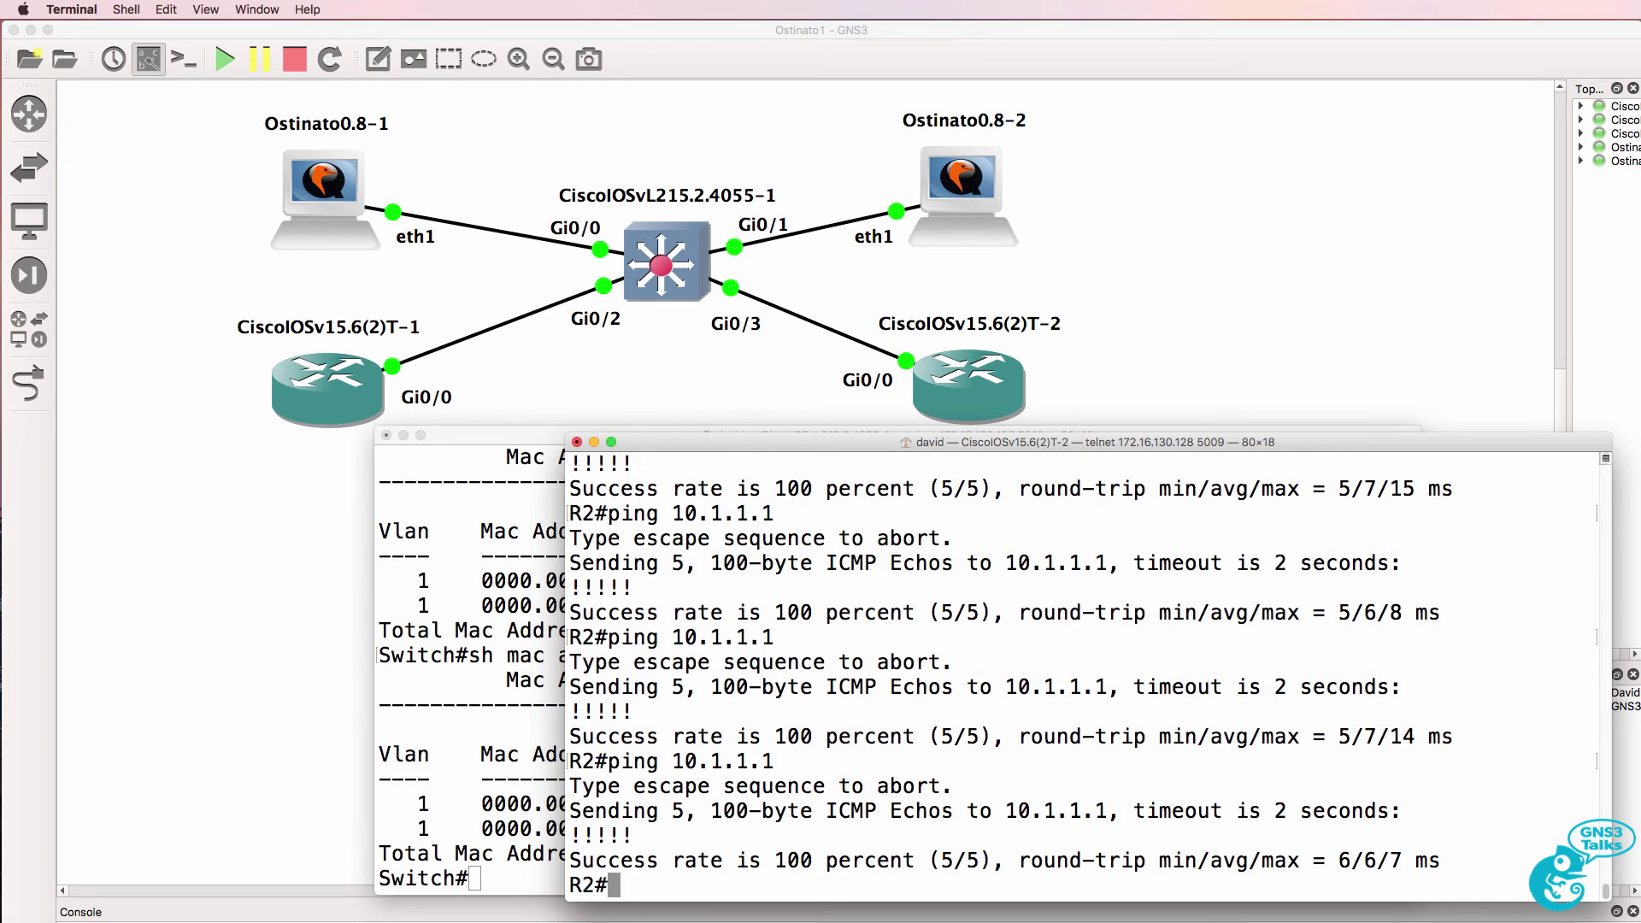
# Step: Recheck the switch MAC table's two rows, then open Ostinato0.8-1's console
pyautogui.click(481, 566)
pyautogui.press('Up')
pyautogui.press('Return')
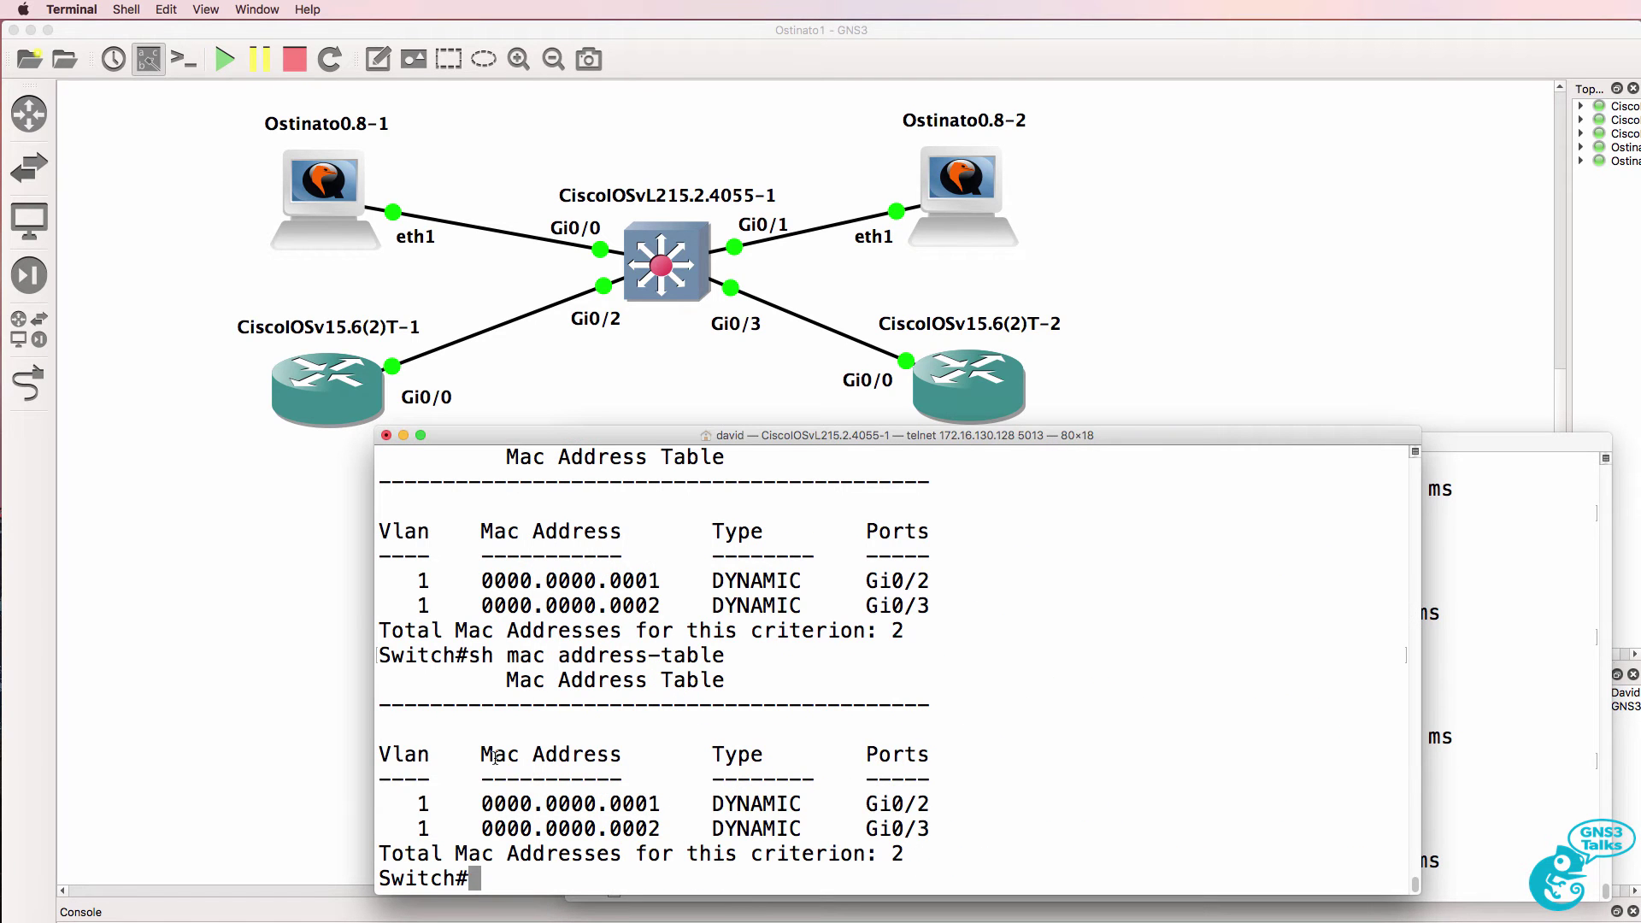
pyautogui.moveTo(404, 754); pyautogui.dragTo(1091, 845)
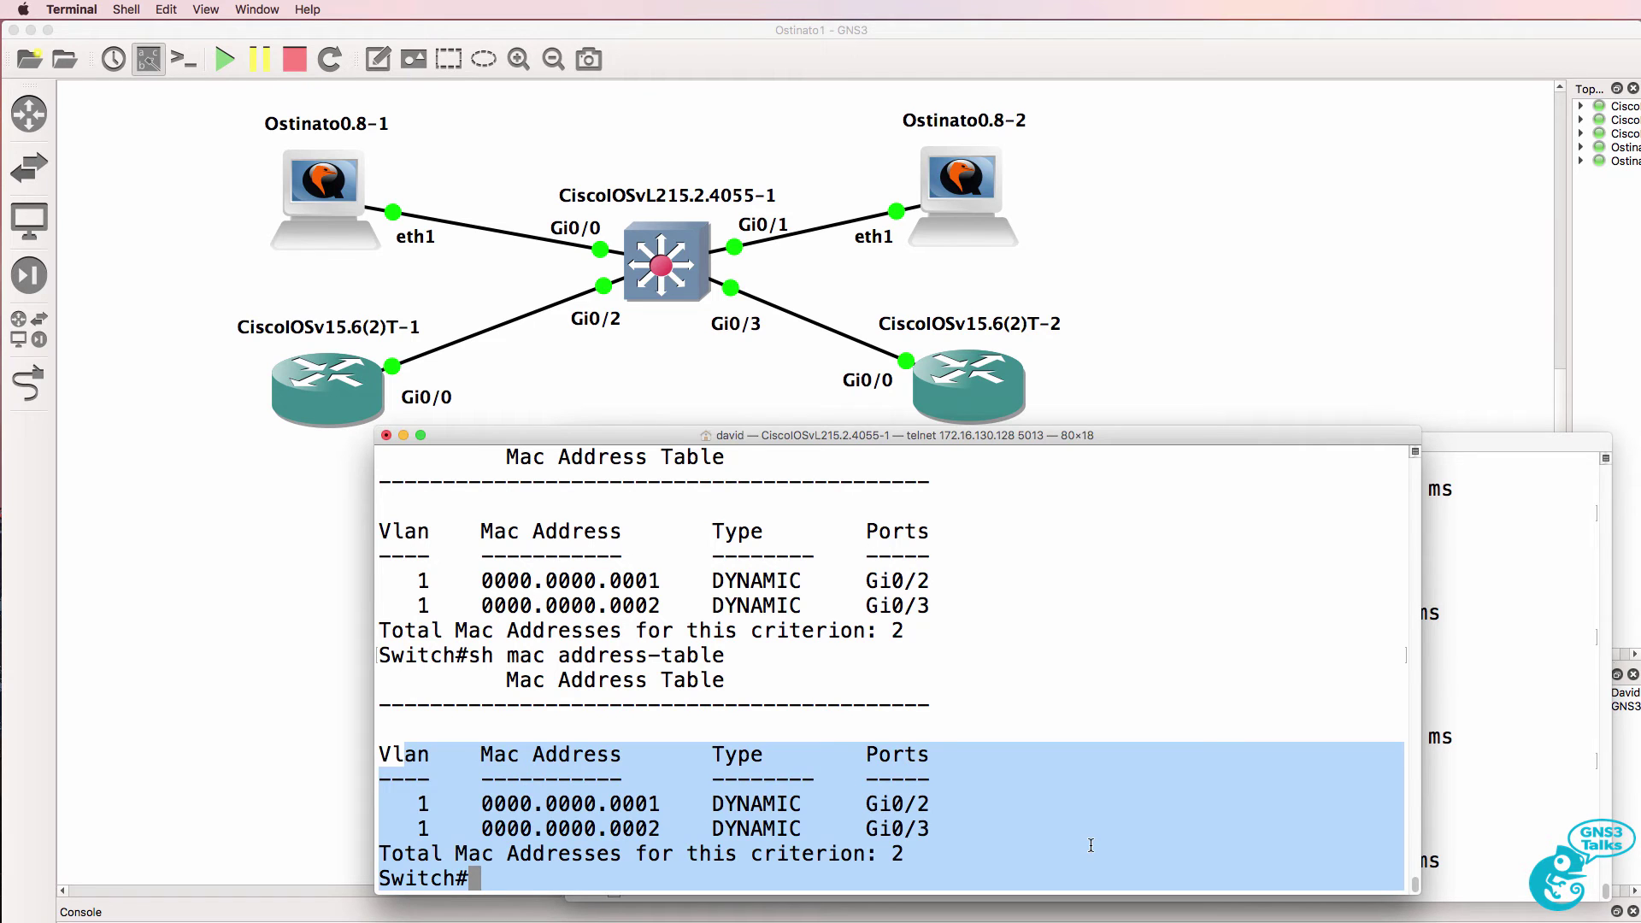
pyautogui.click(642, 814)
pyautogui.moveTo(473, 790); pyautogui.dragTo(1110, 833)
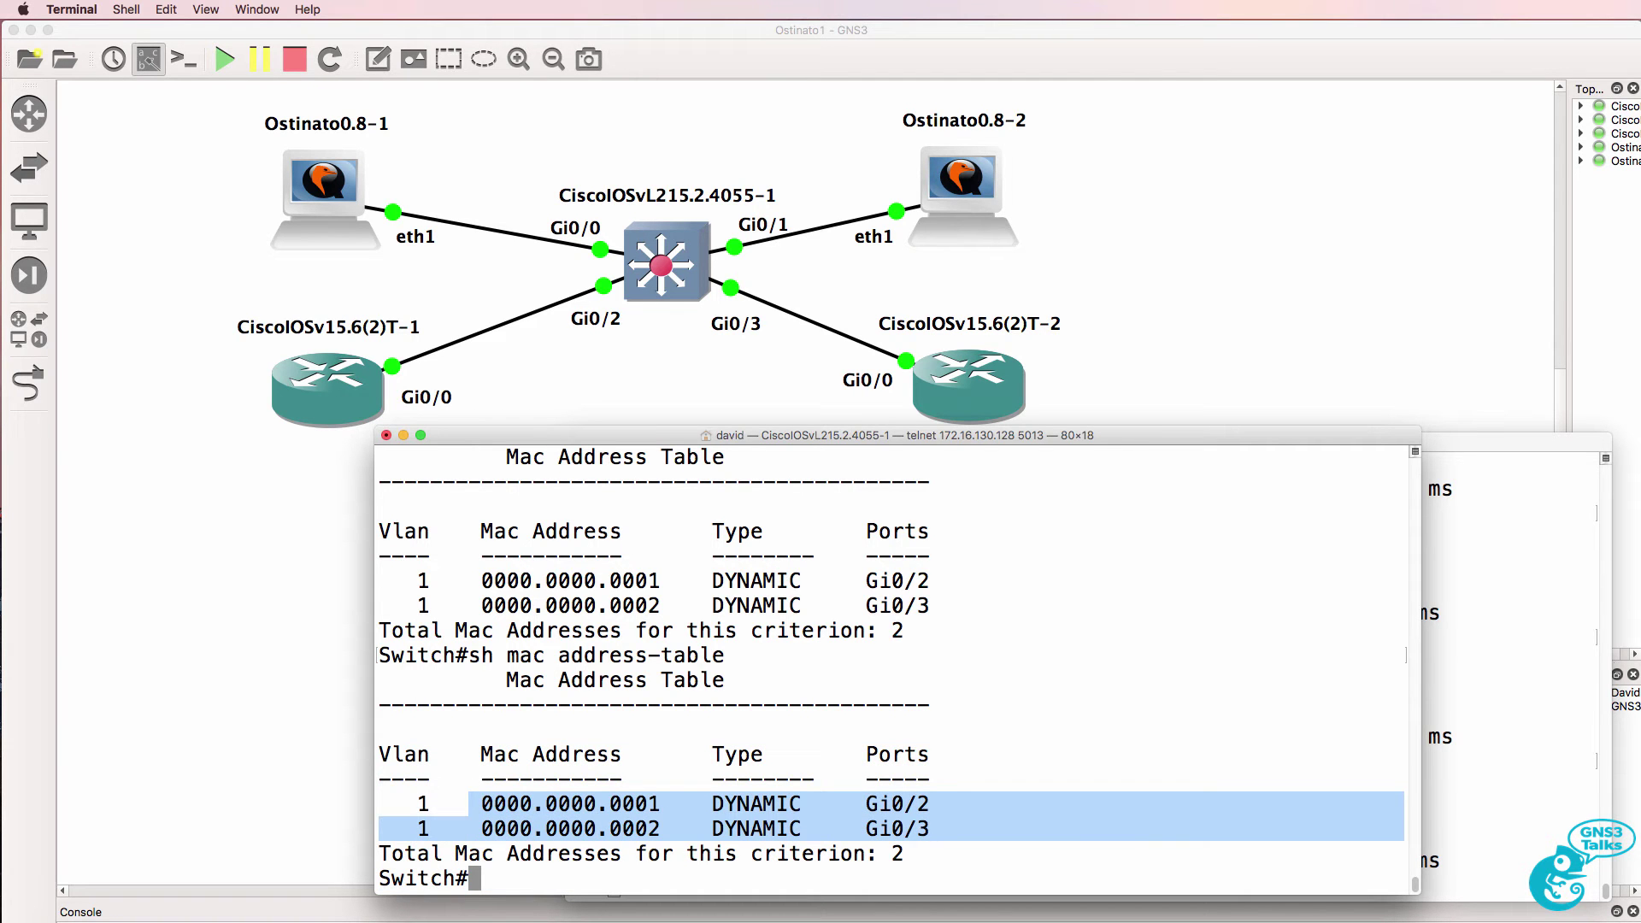
pyautogui.rightClick(323, 161)
pyautogui.click(366, 268)
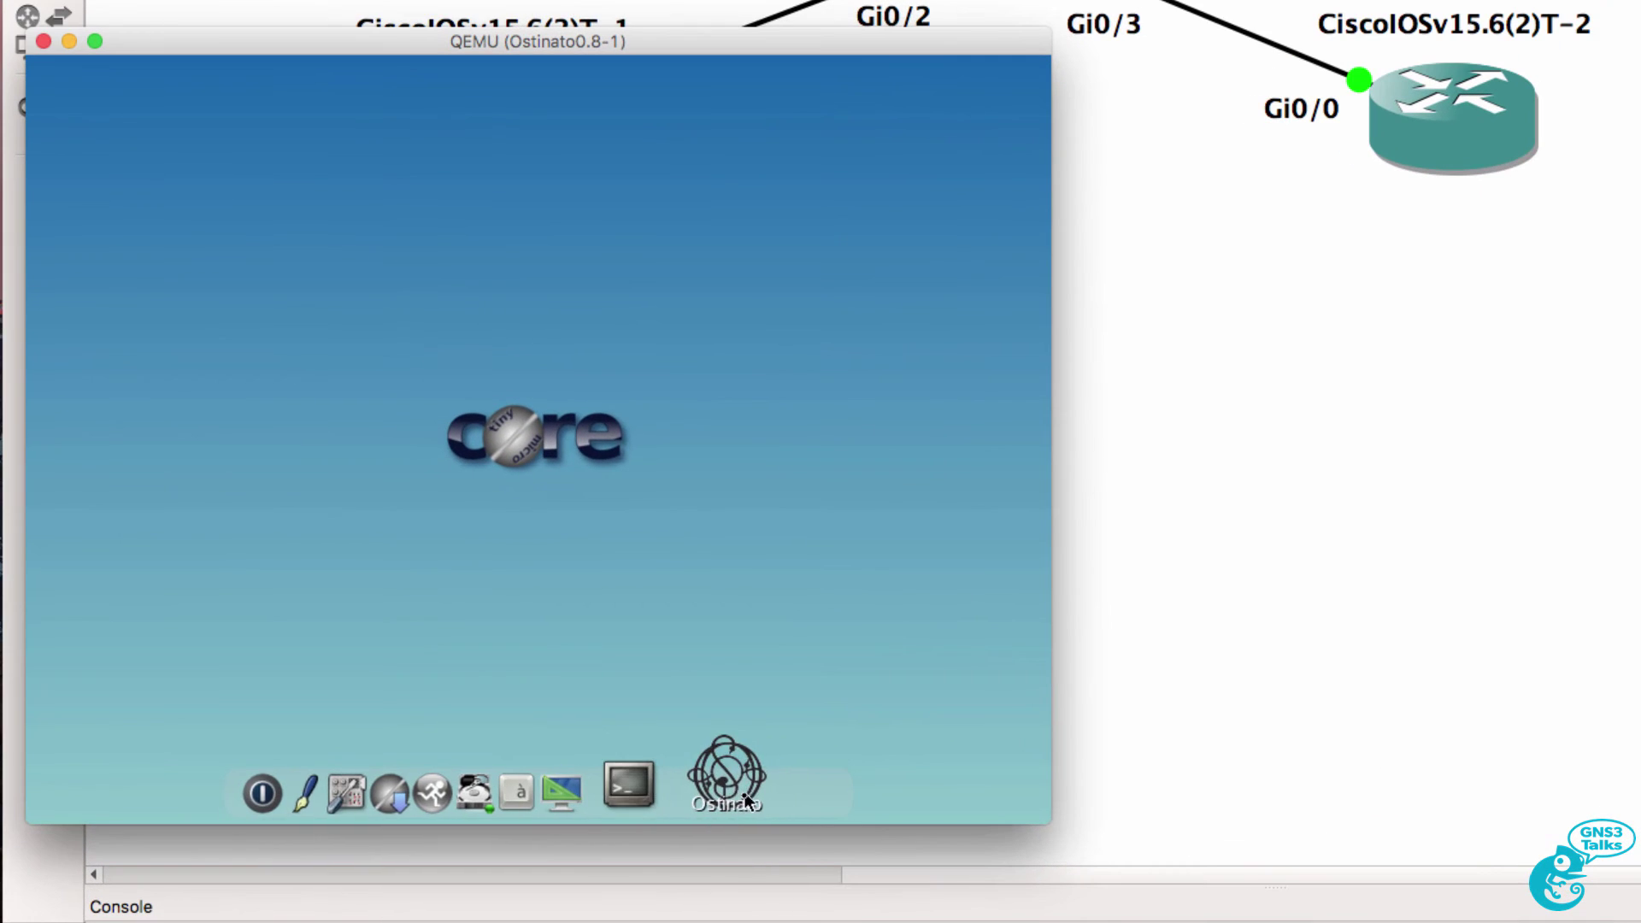
# Step: Launch Ostinato and add a new stream on Port 0: eth1
pyautogui.click(617, 814)
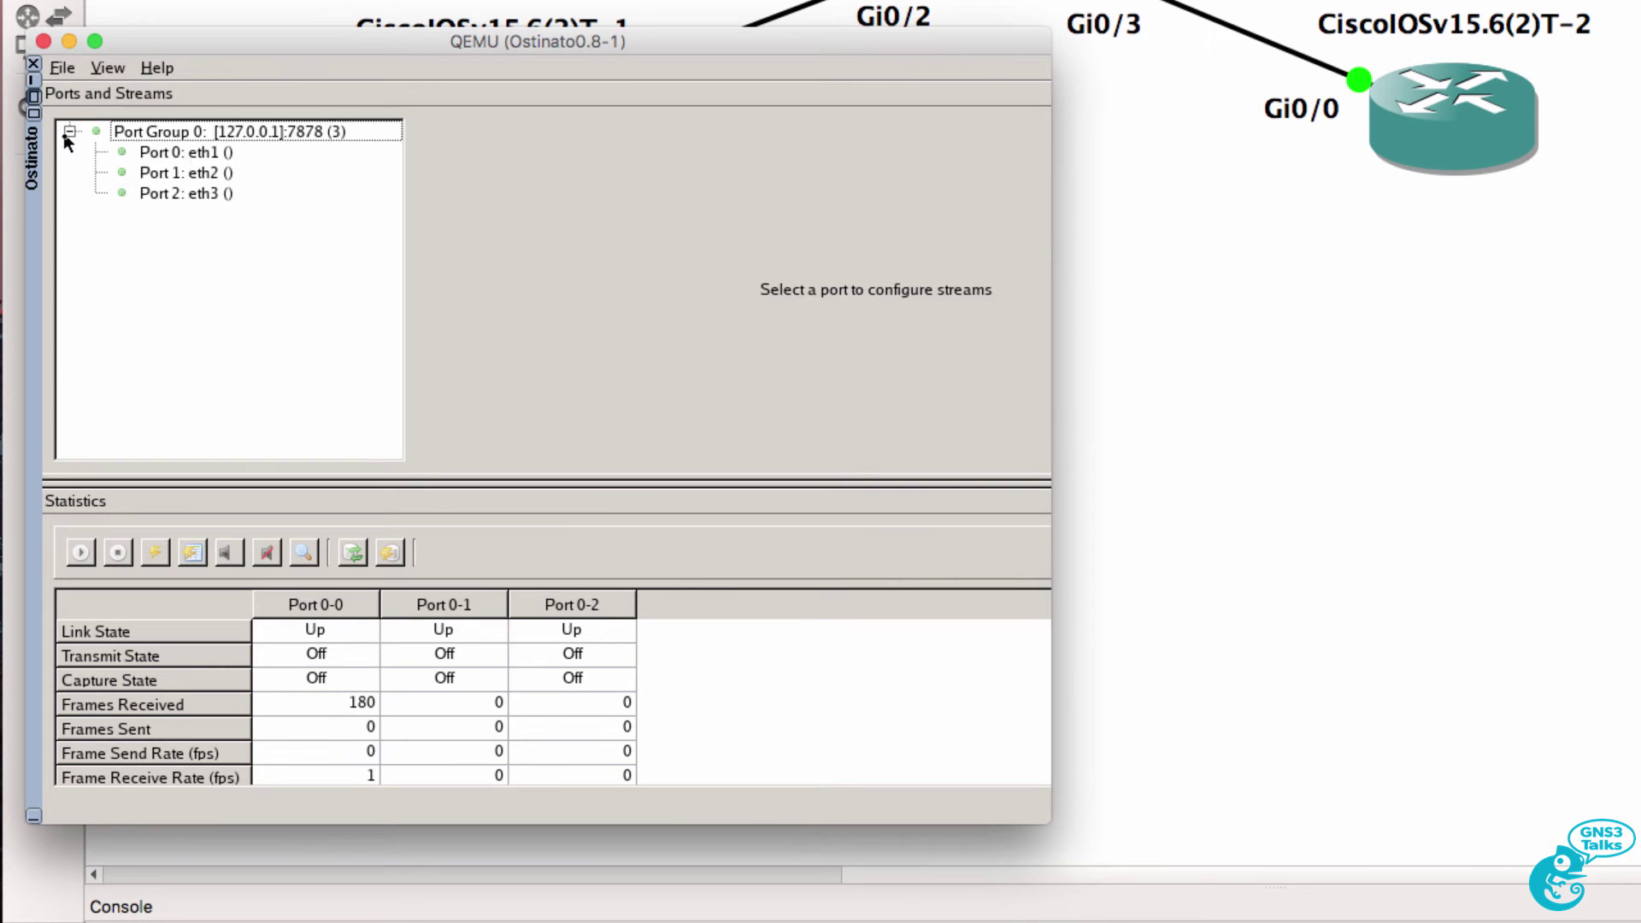
pyautogui.click(189, 159)
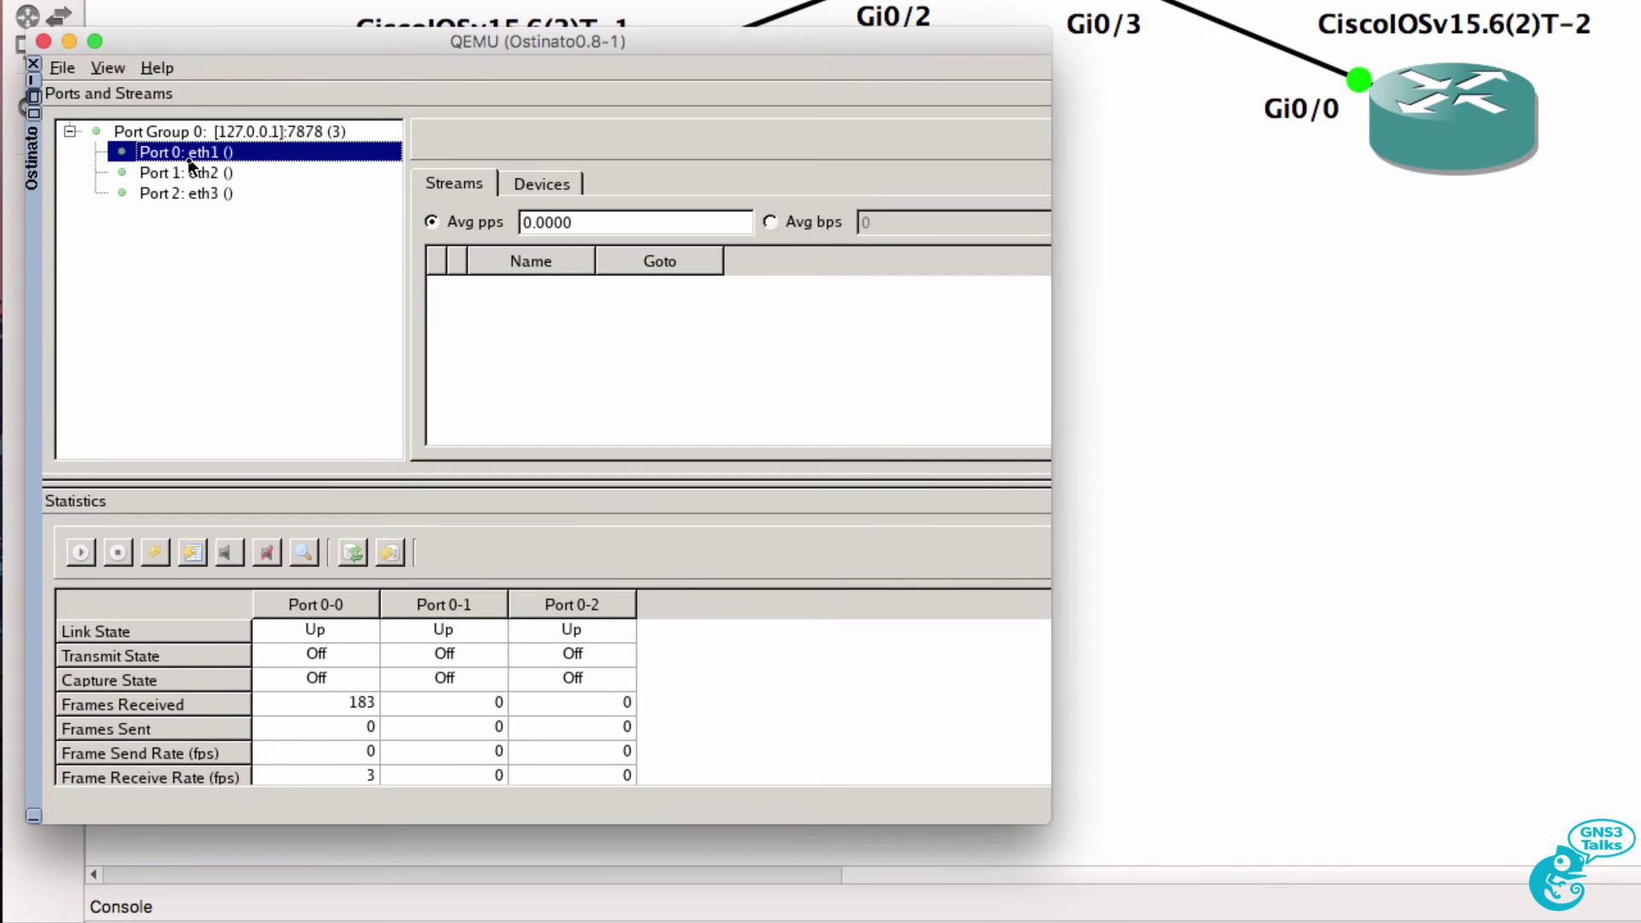
pyautogui.click(75, 75)
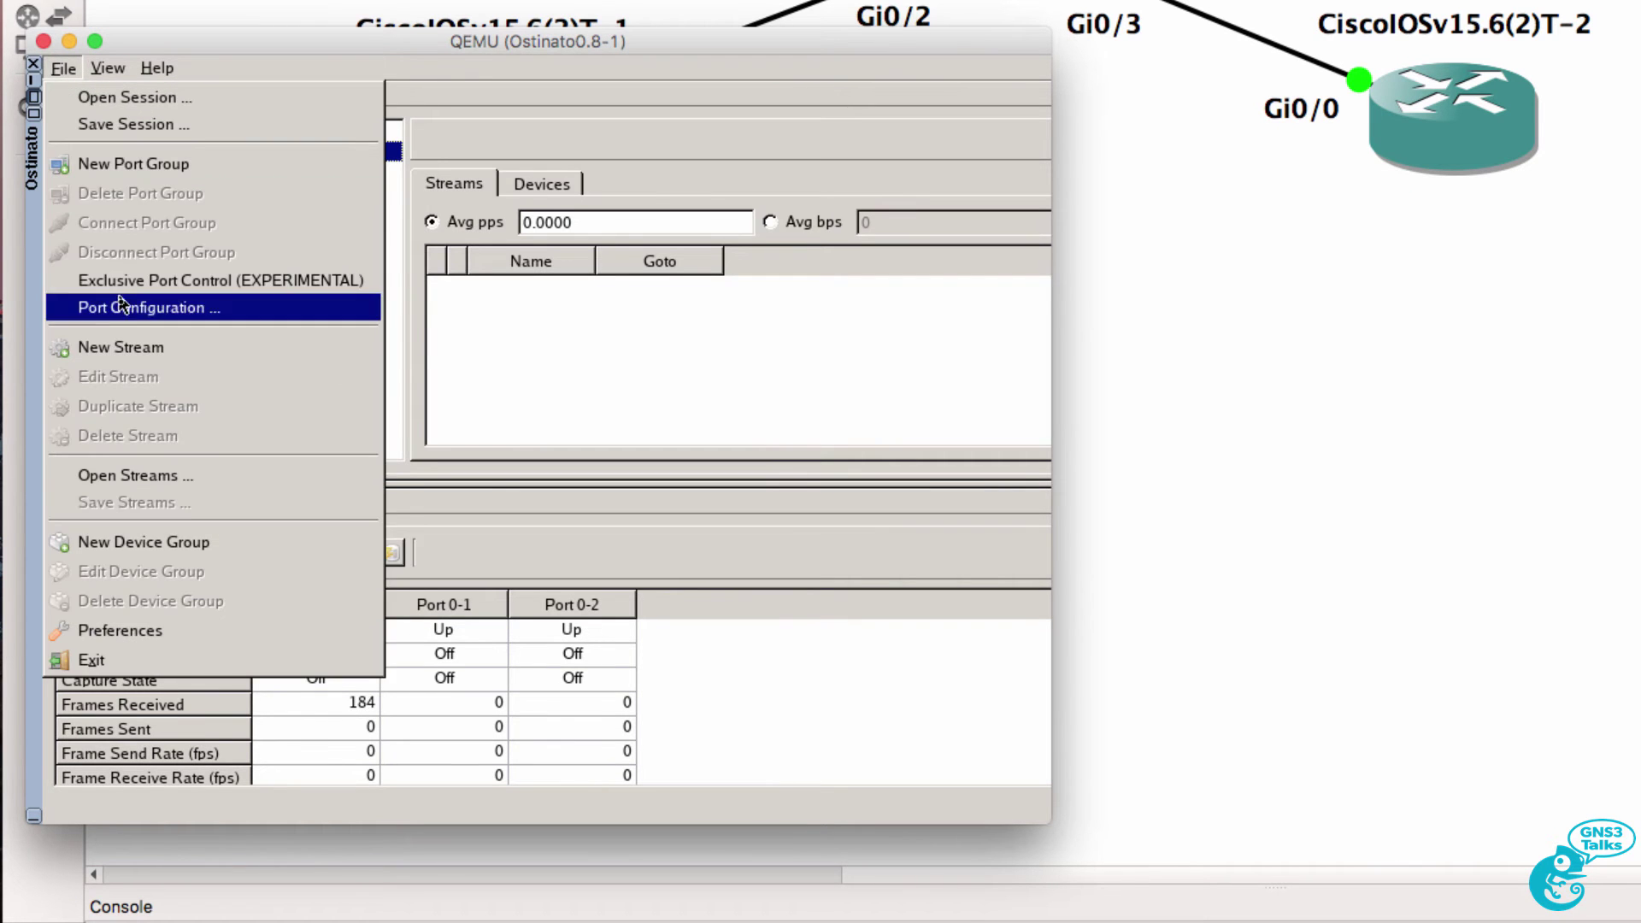
pyautogui.click(131, 350)
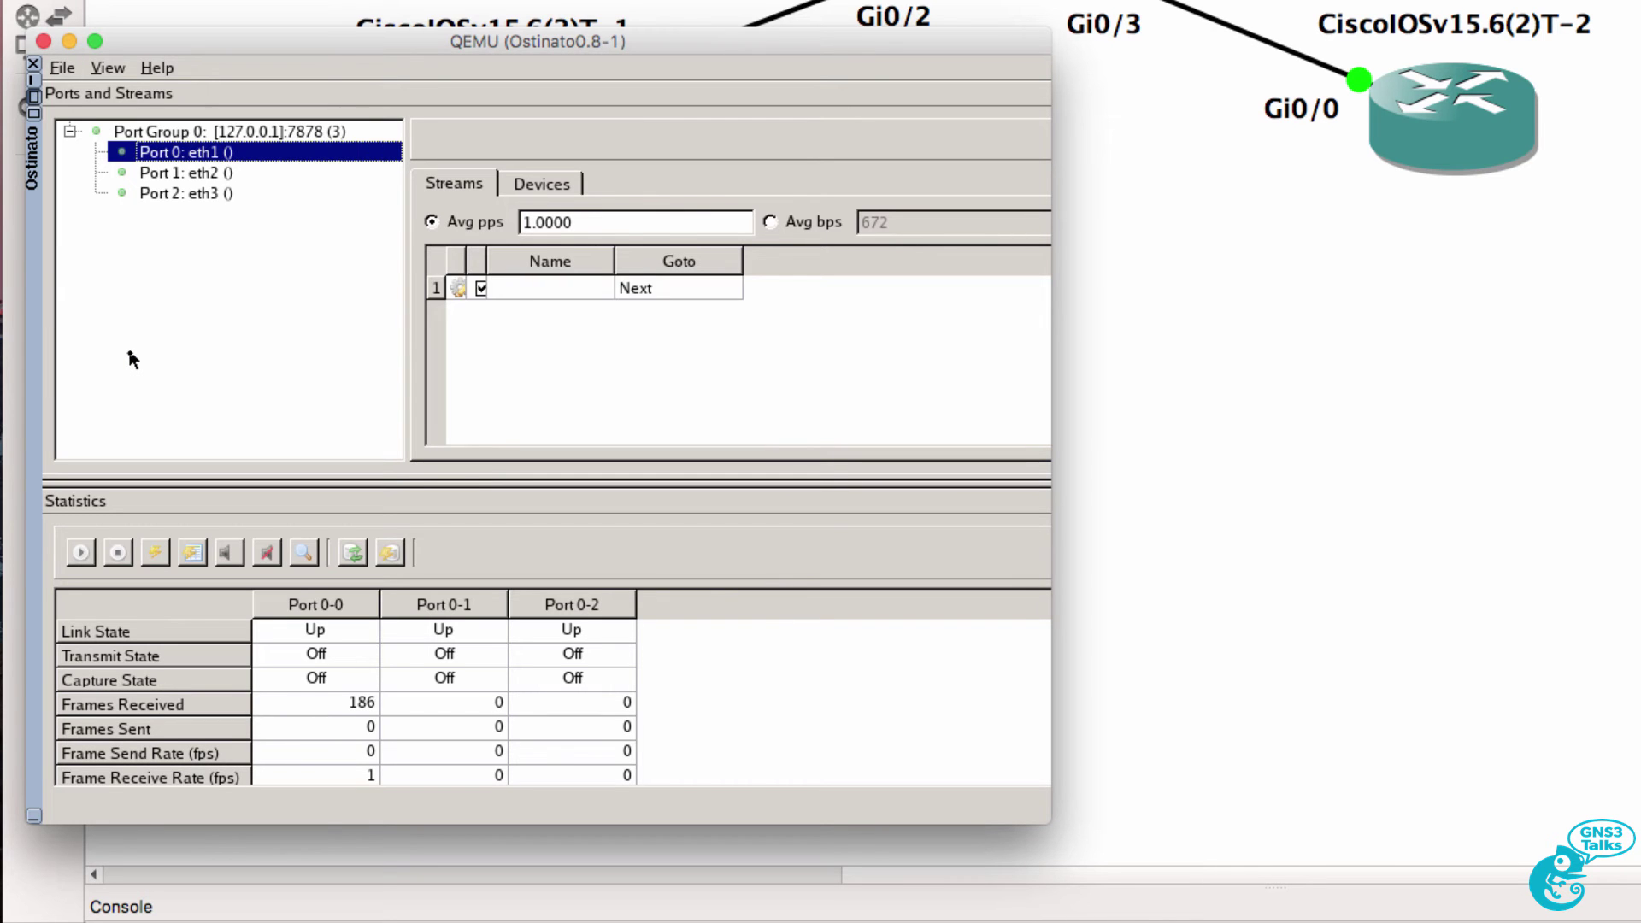
# Step: Name the new stream GNS3-HACK1 and open its settings
pyautogui.doubleClick(513, 289)
pyautogui.write('GNS3-HACCCCCCK')
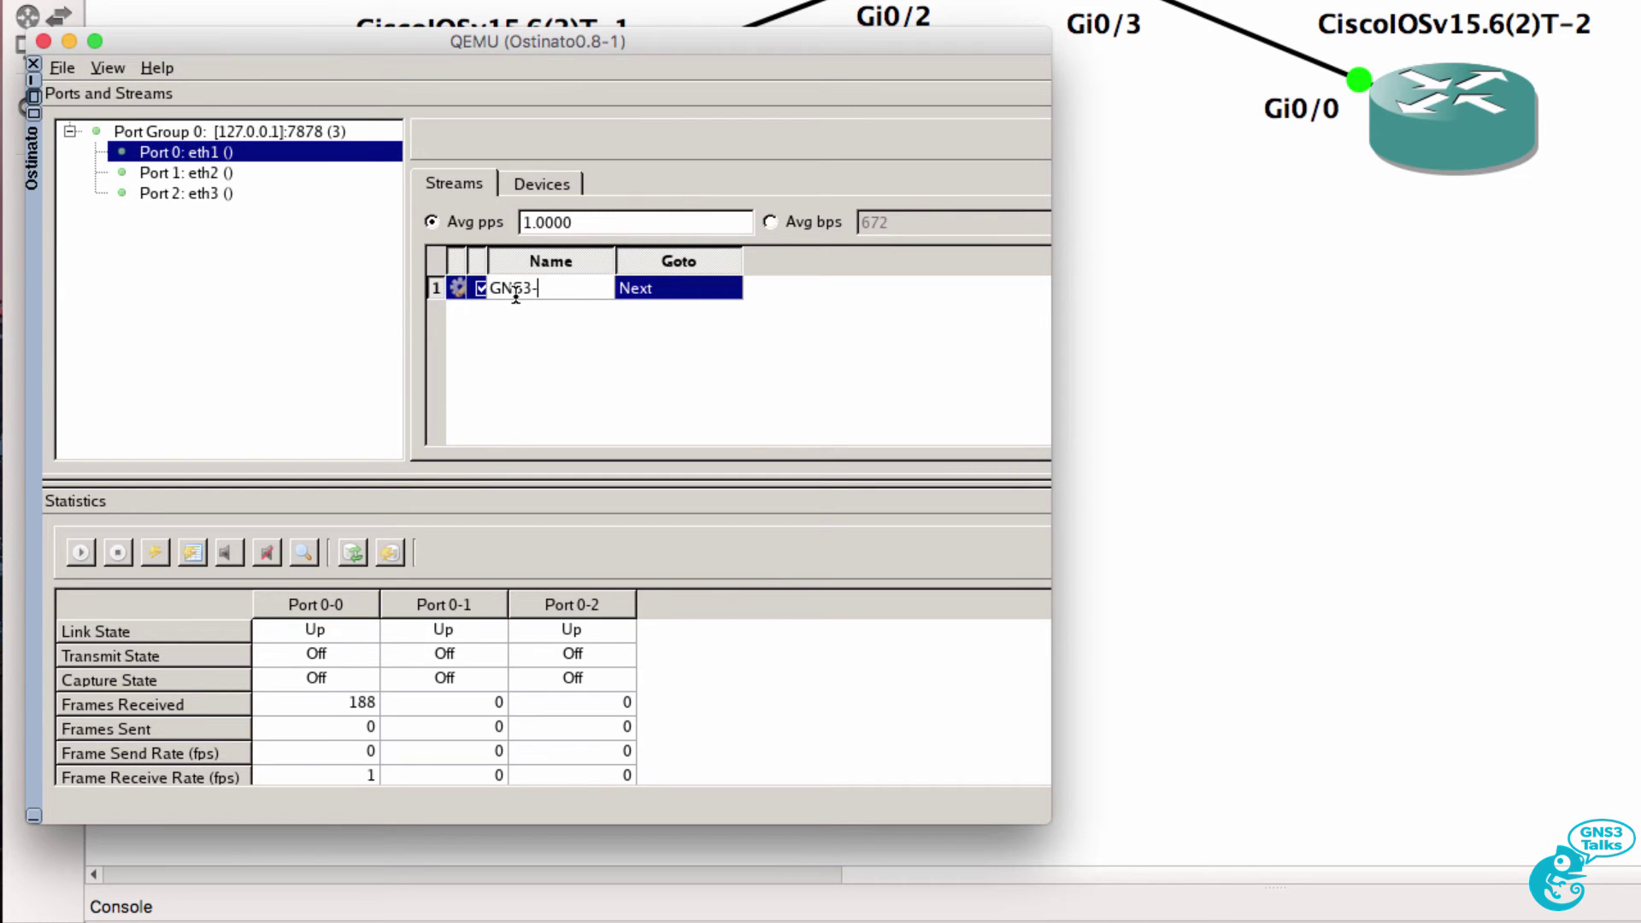
pyautogui.press('BackSpace')
pyautogui.press('BackSpace')
pyautogui.press('BackSpace')
pyautogui.press('BackSpace')
pyautogui.press('BackSpace')
pyautogui.press('BackSpace')
pyautogui.write('K1')
pyautogui.press('Return')
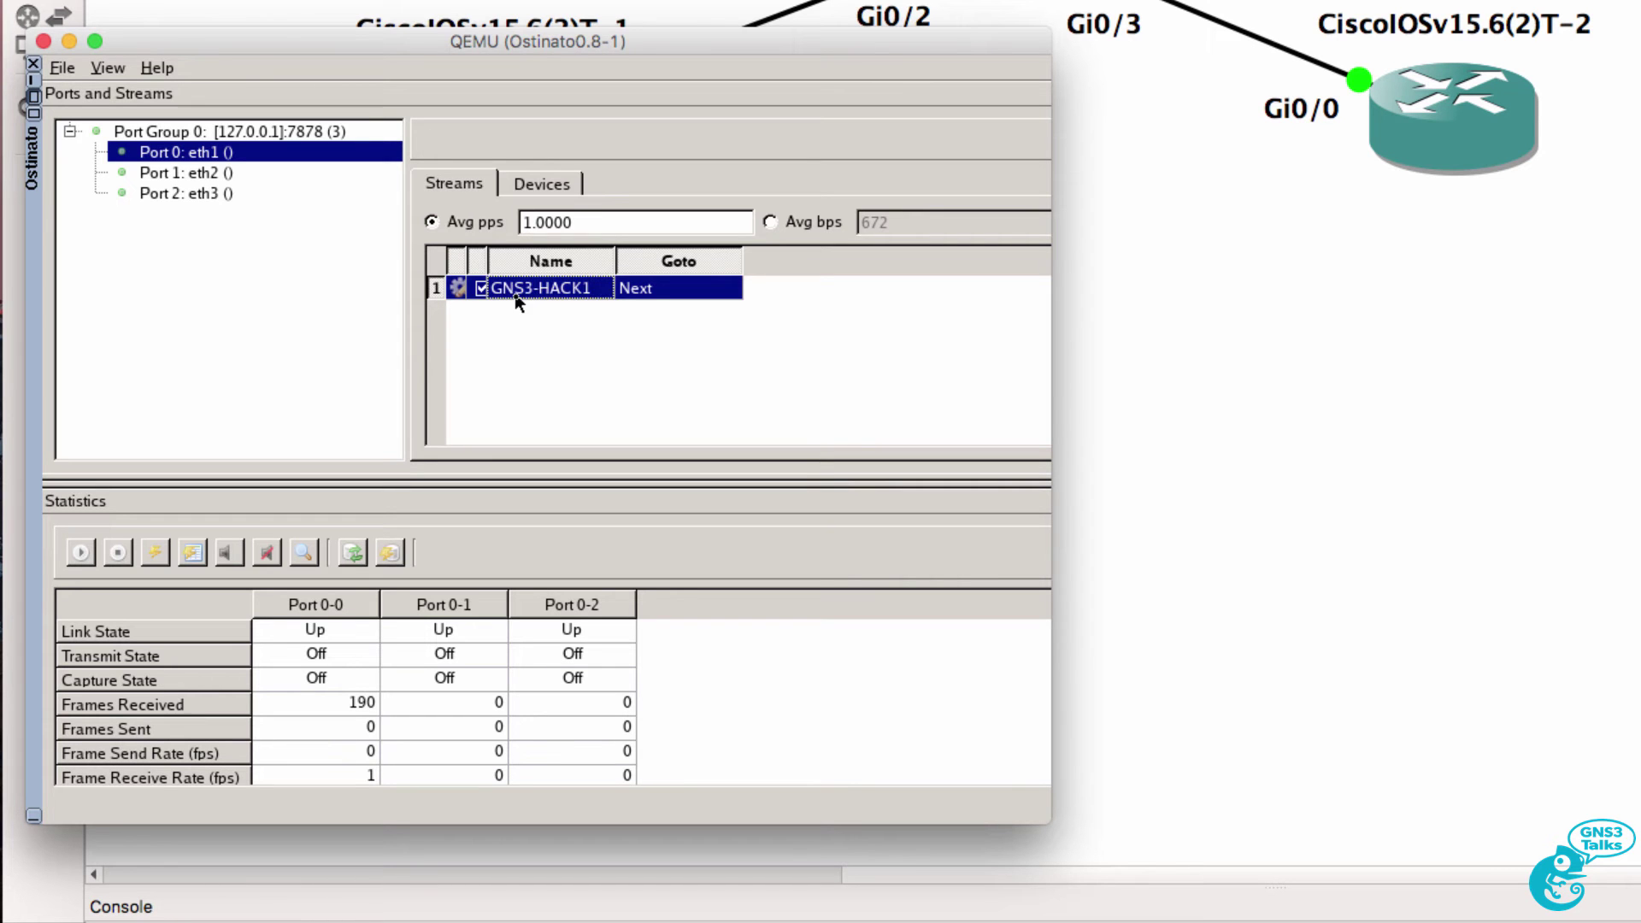
pyautogui.click(460, 288)
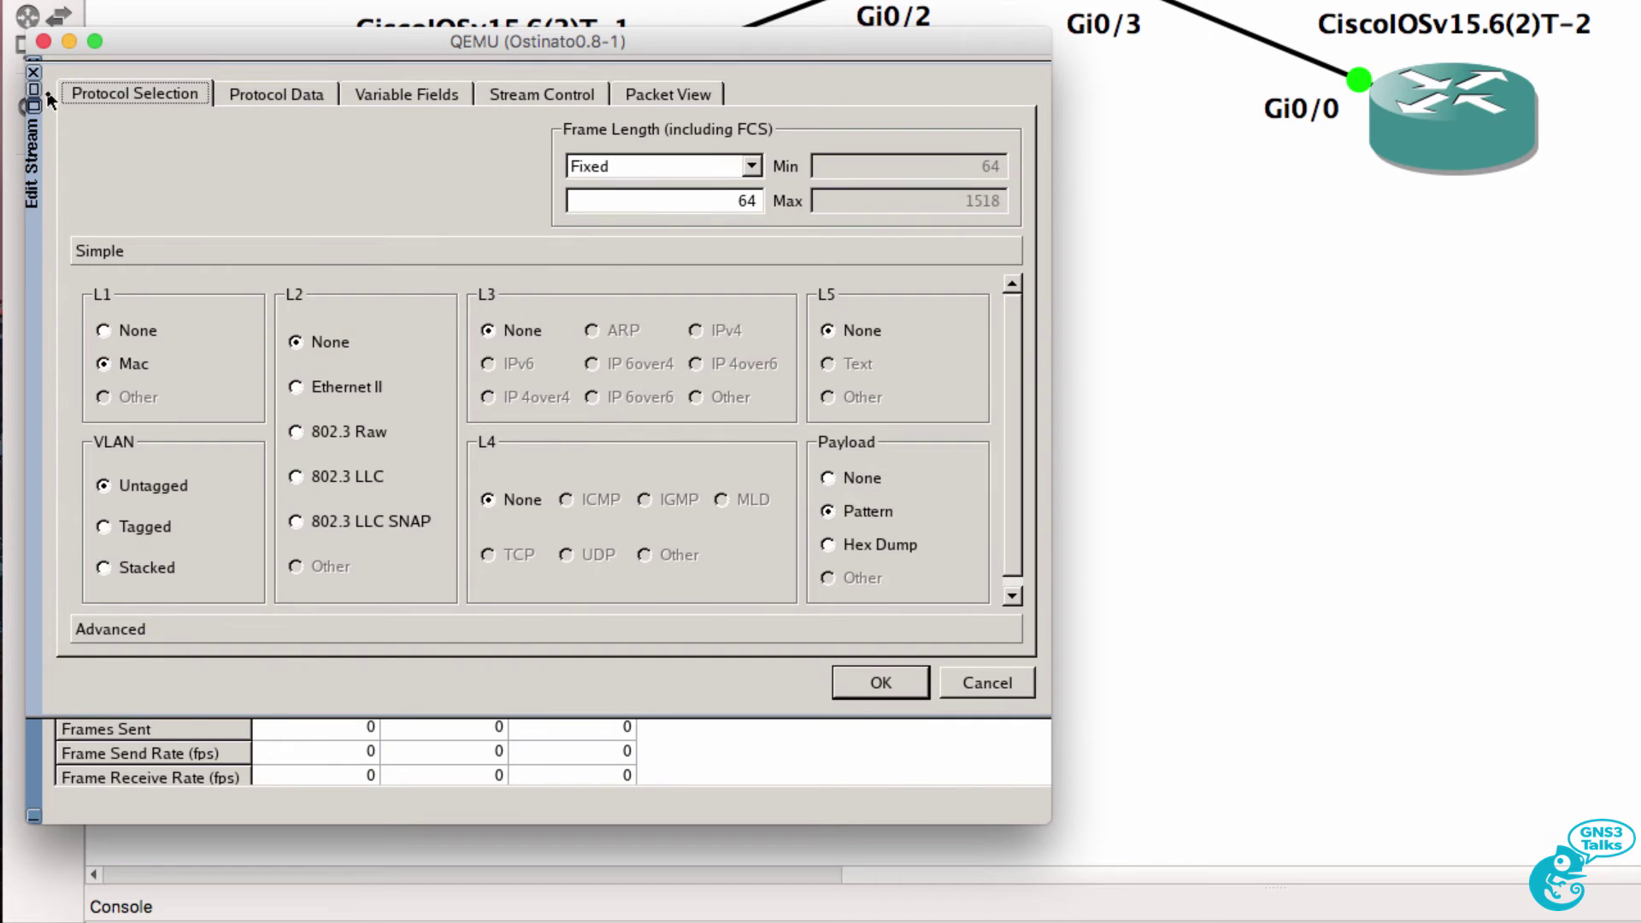
# Step: Choose Ethernet II for L2, IPv4 for L3 and ICMP for L4
pyautogui.click(359, 411)
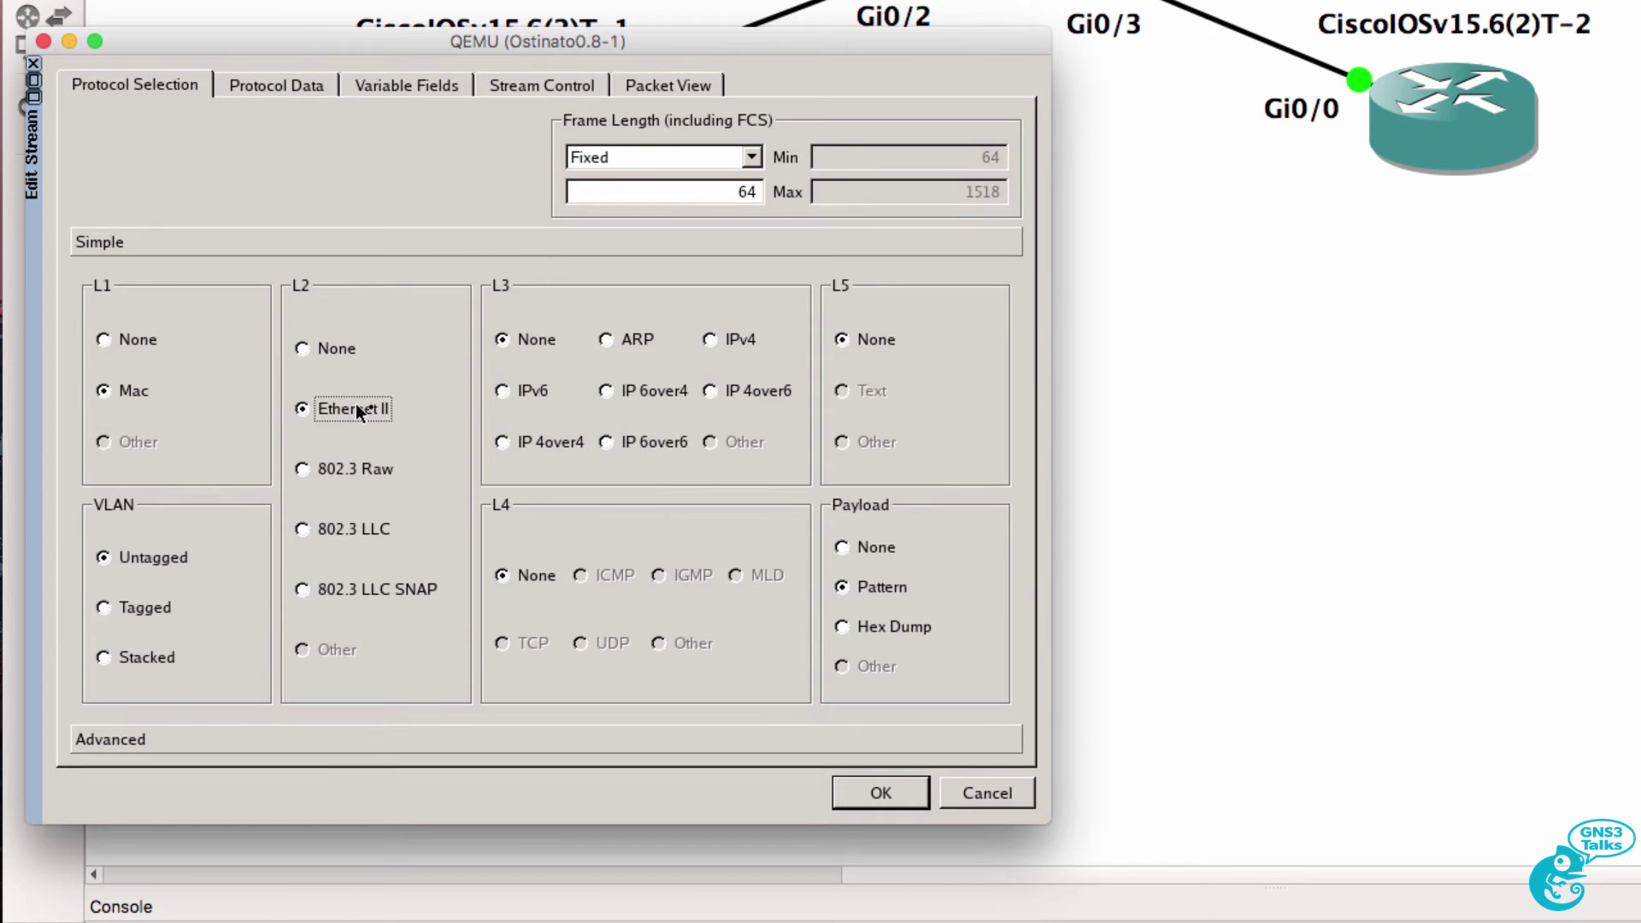
pyautogui.click(723, 341)
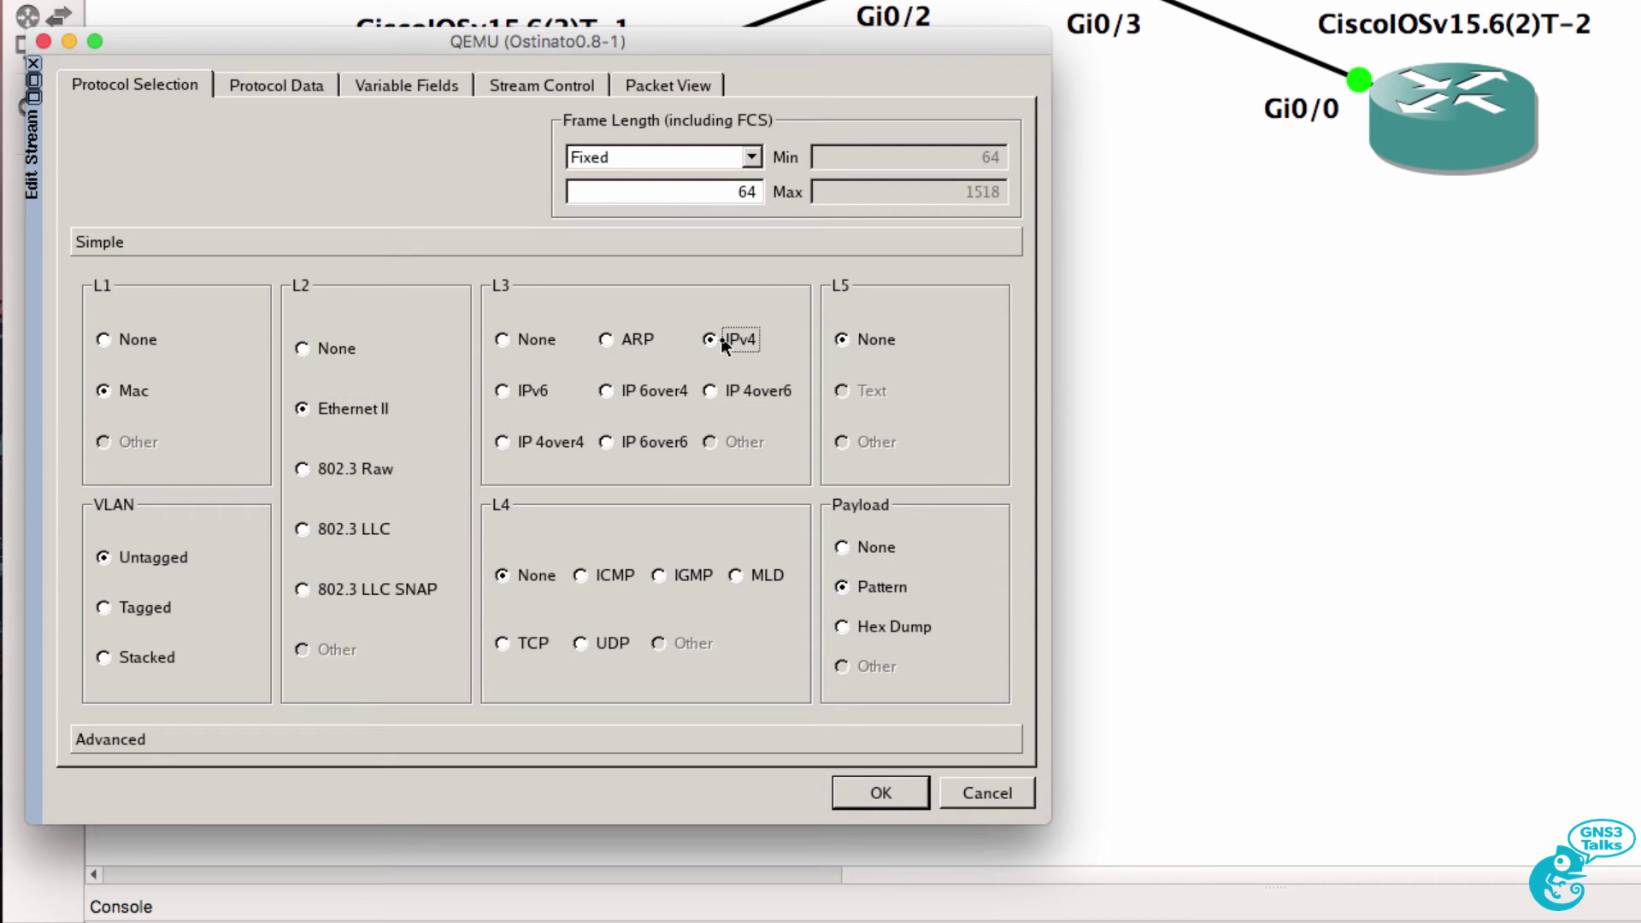
pyautogui.click(620, 584)
pyautogui.click(291, 87)
# Step: Change destination MAC to end in 02 and source MAC to end in 01
pyautogui.click(320, 199)
pyautogui.press('BackSpace')
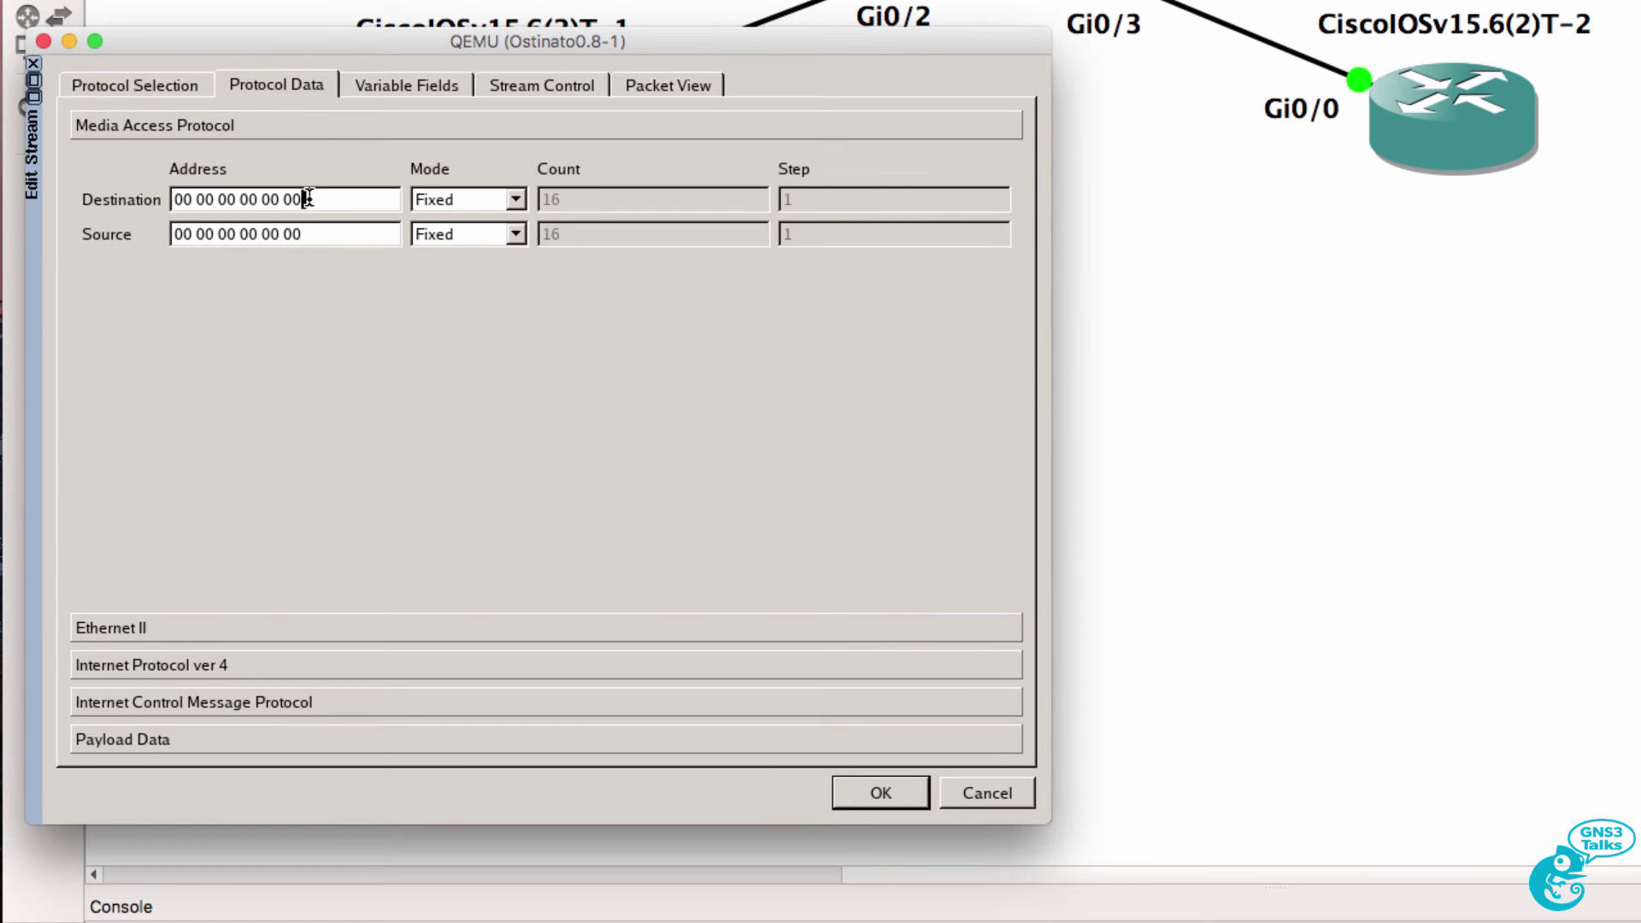
pyautogui.write('2')
pyautogui.press('Tab')
pyautogui.press('Tab')
pyautogui.click(348, 244)
pyautogui.press('BackSpace')
pyautogui.write('1')
# Step: Check 0000.0000.0001 and 0000.0000.0002 in the switch's MAC table
pyautogui.click(1087, 187)
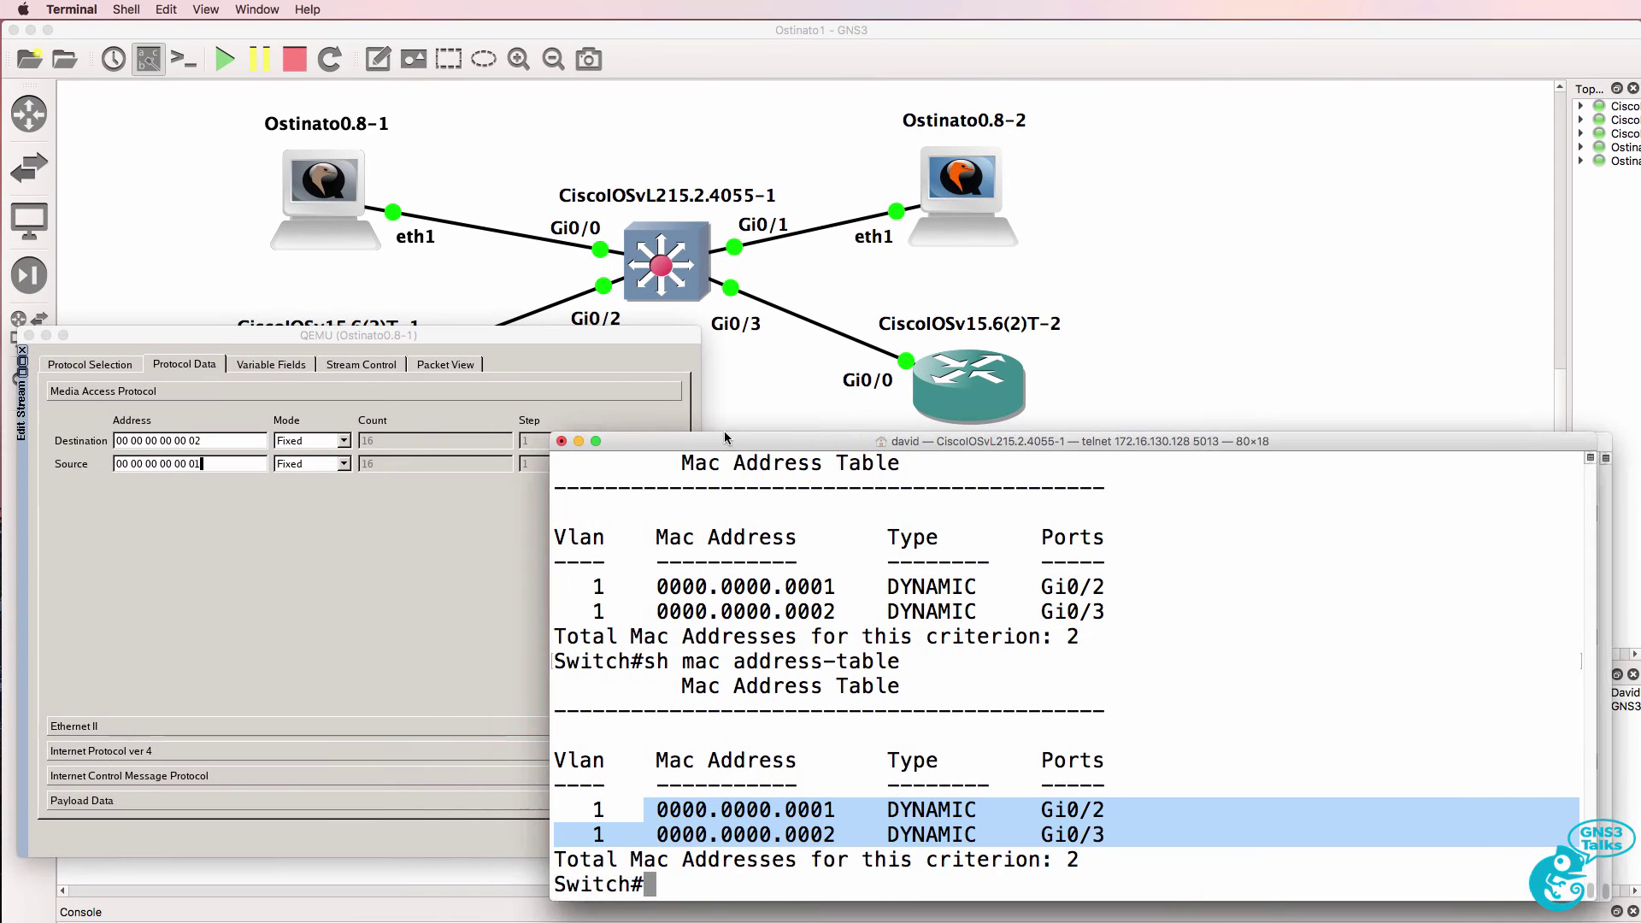
pyautogui.moveTo(725, 437); pyautogui.dragTo(731, 436)
pyautogui.moveTo(664, 808); pyautogui.dragTo(846, 805)
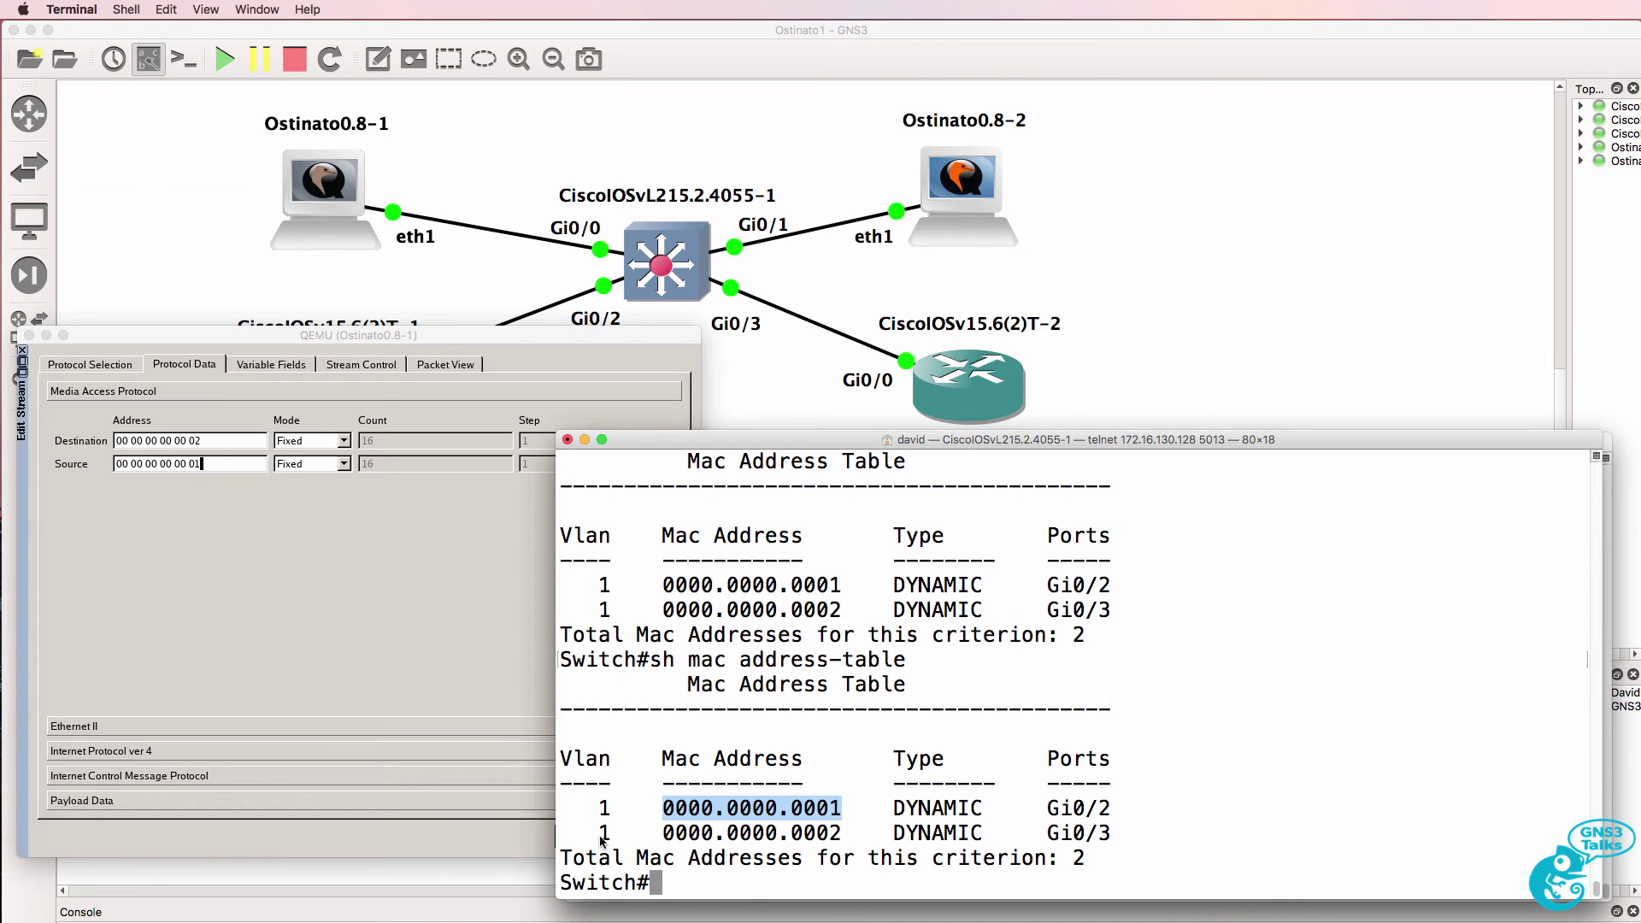
pyautogui.moveTo(650, 833); pyautogui.dragTo(846, 836)
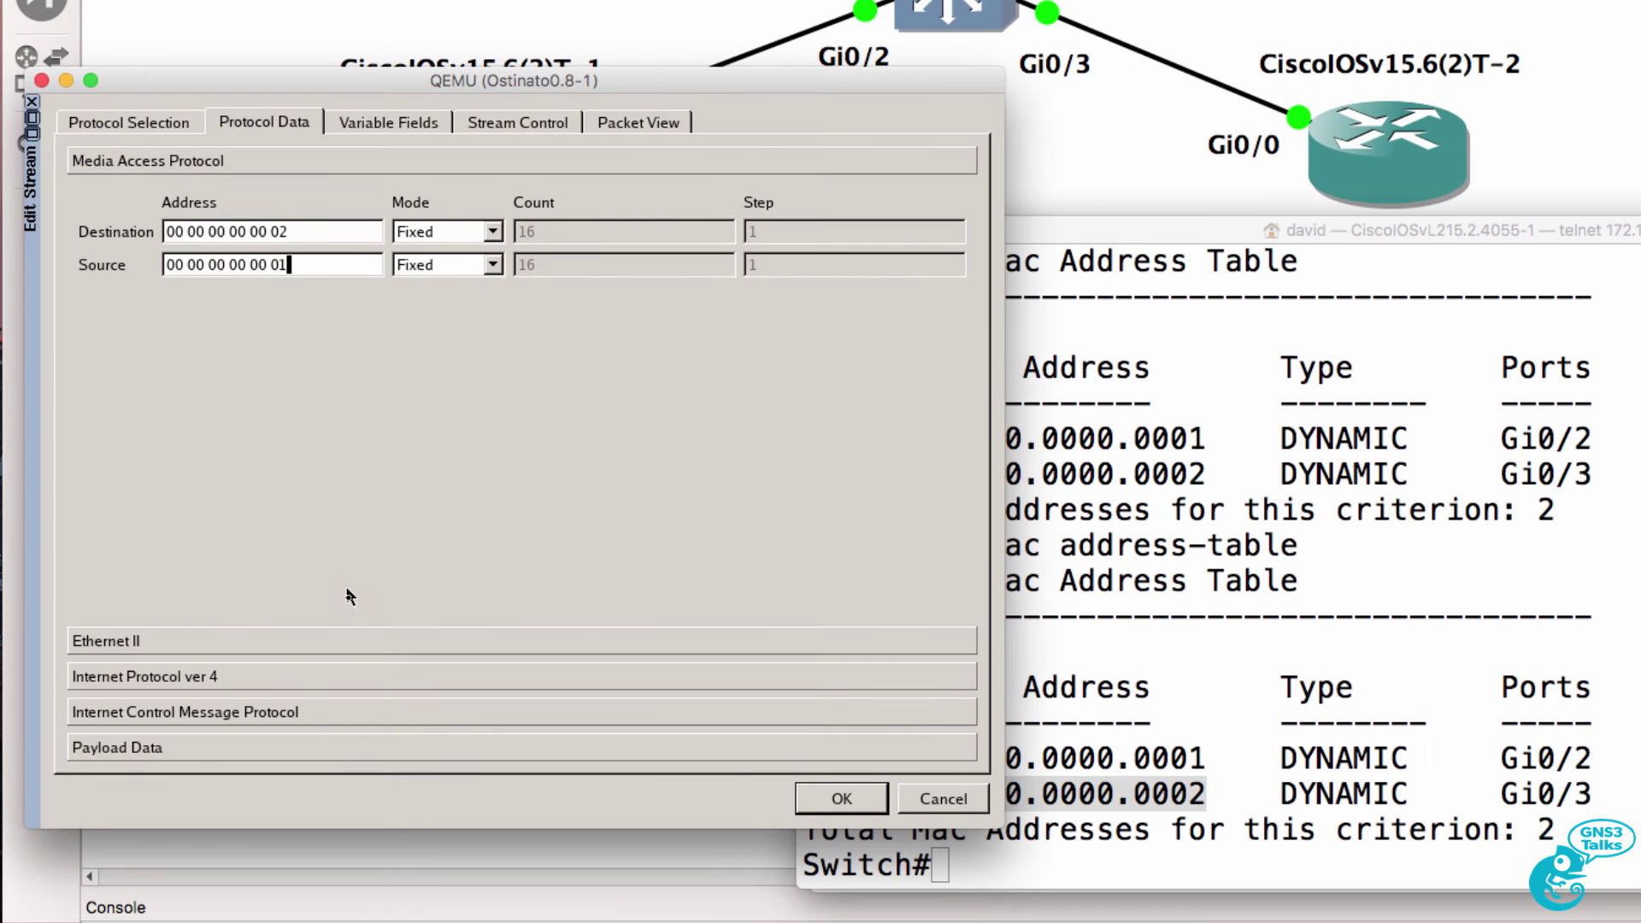
# Step: Set the IPv4 source to 10.1.1.1 and destination to 10.1.1.2
pyautogui.click(320, 643)
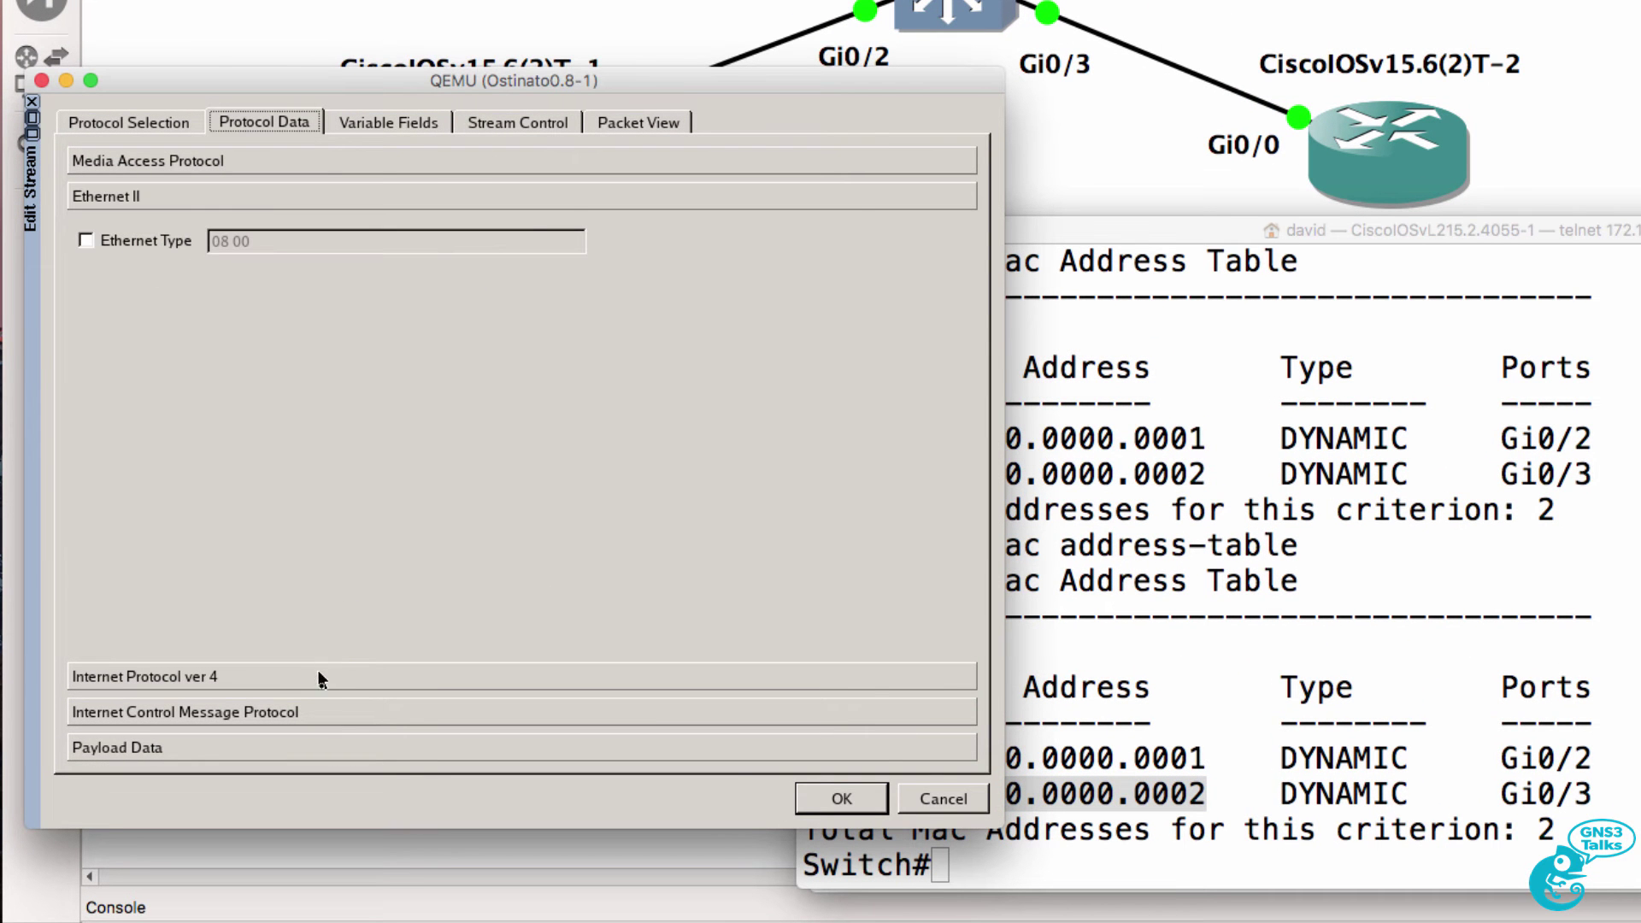
pyautogui.click(320, 676)
pyautogui.moveTo(293, 504); pyautogui.dragTo(427, 504)
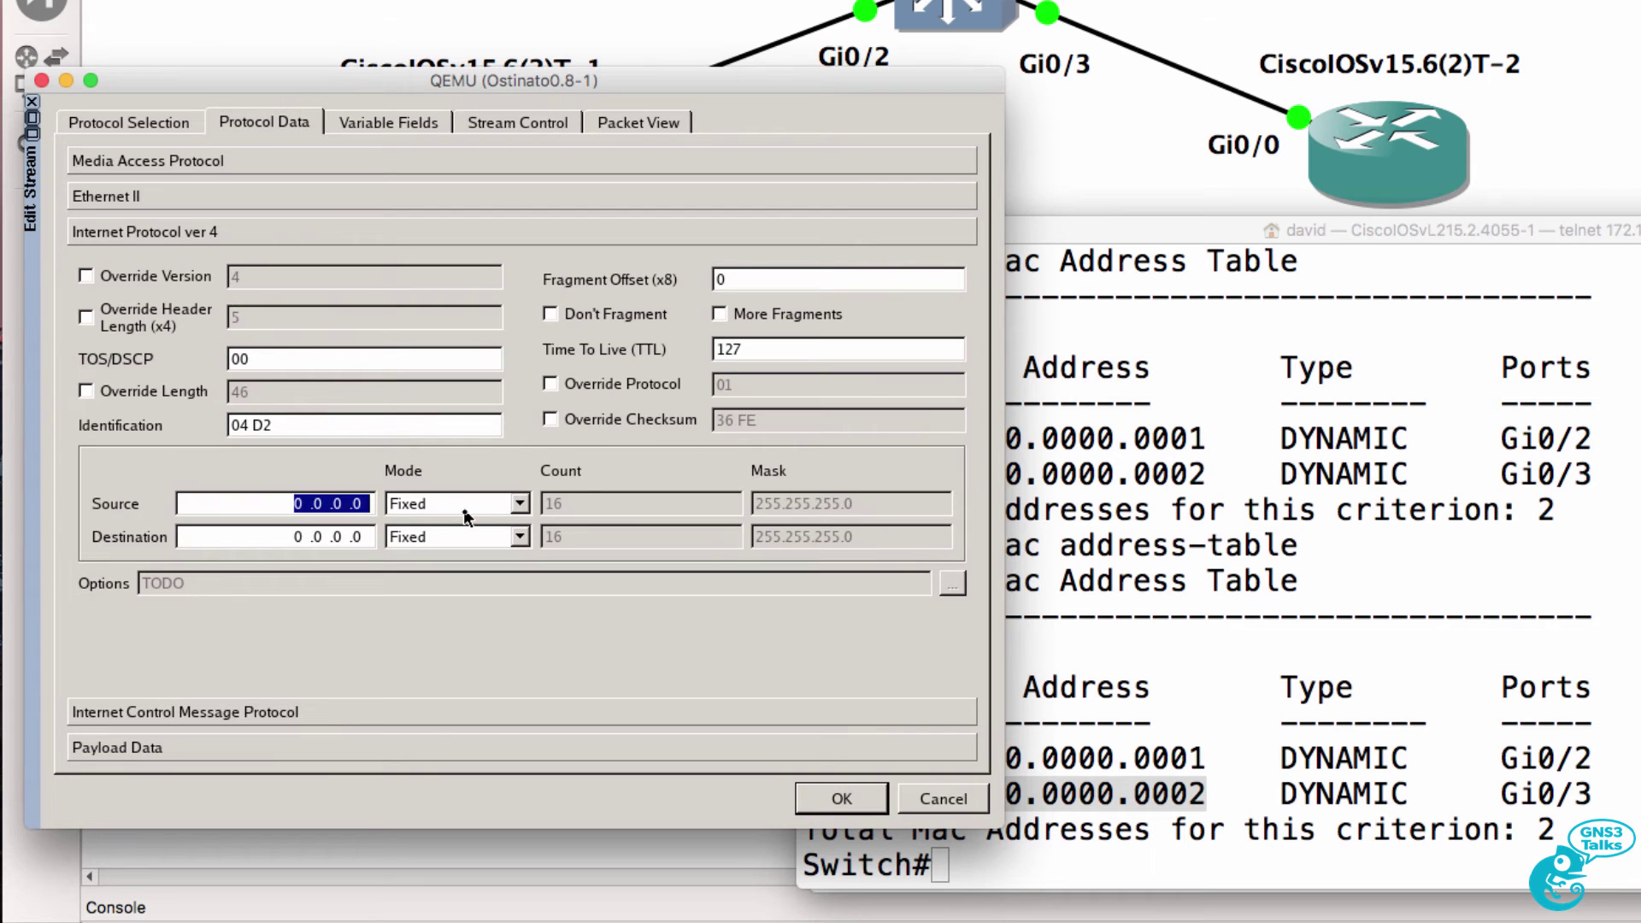
pyautogui.write('1')
pyautogui.write('.')
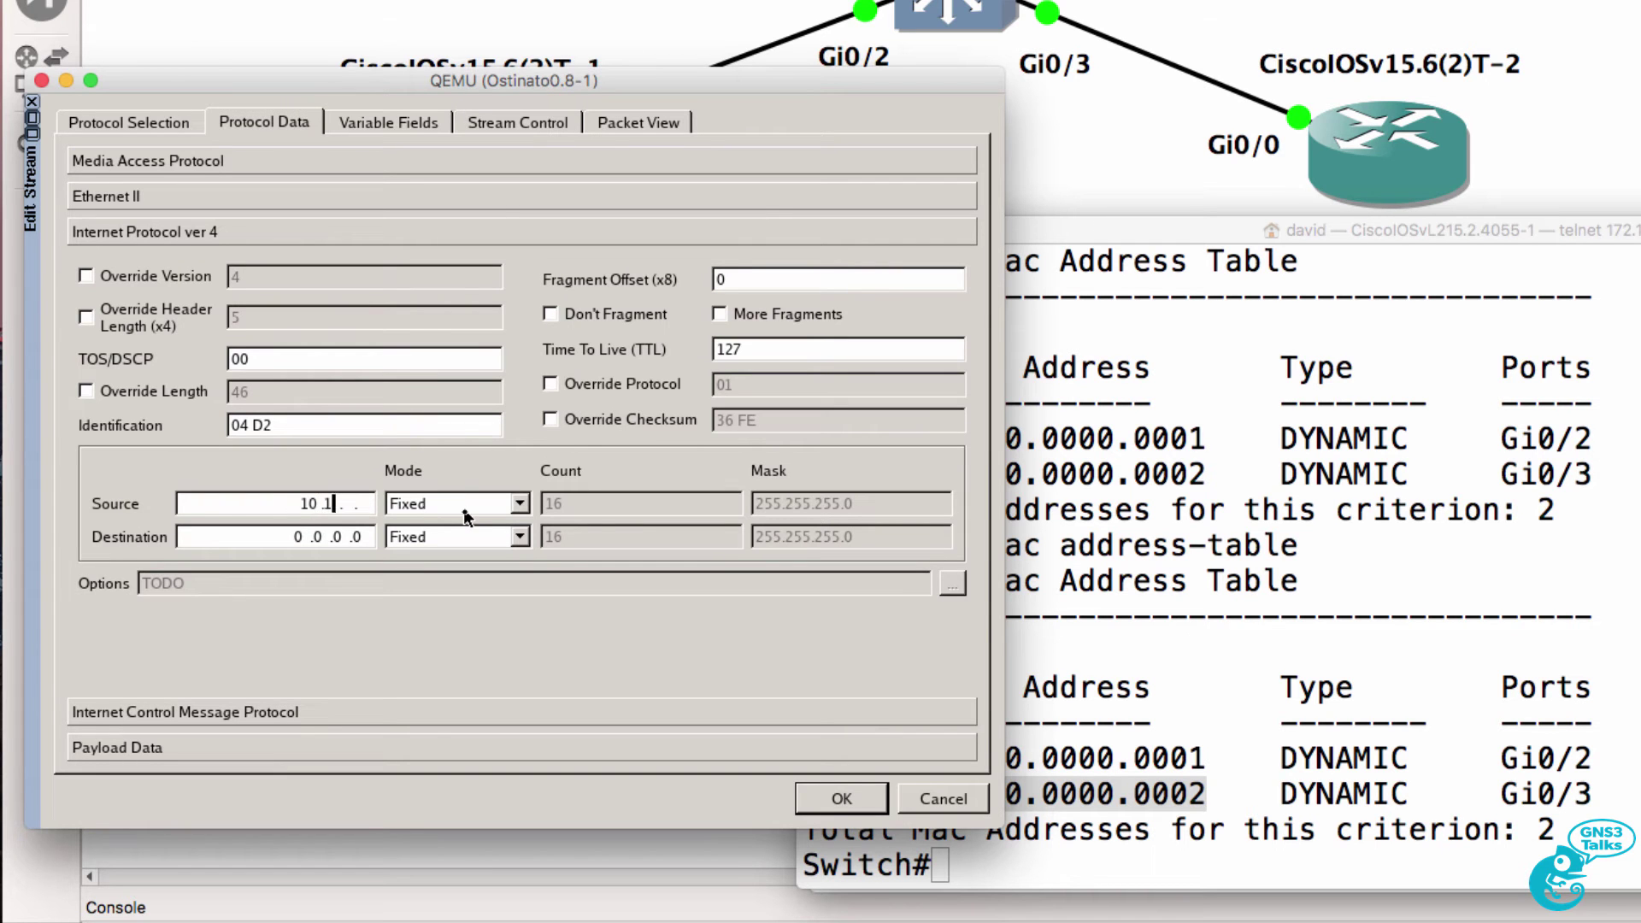
pyautogui.write('1 .1 .1')
pyautogui.press('Tab')
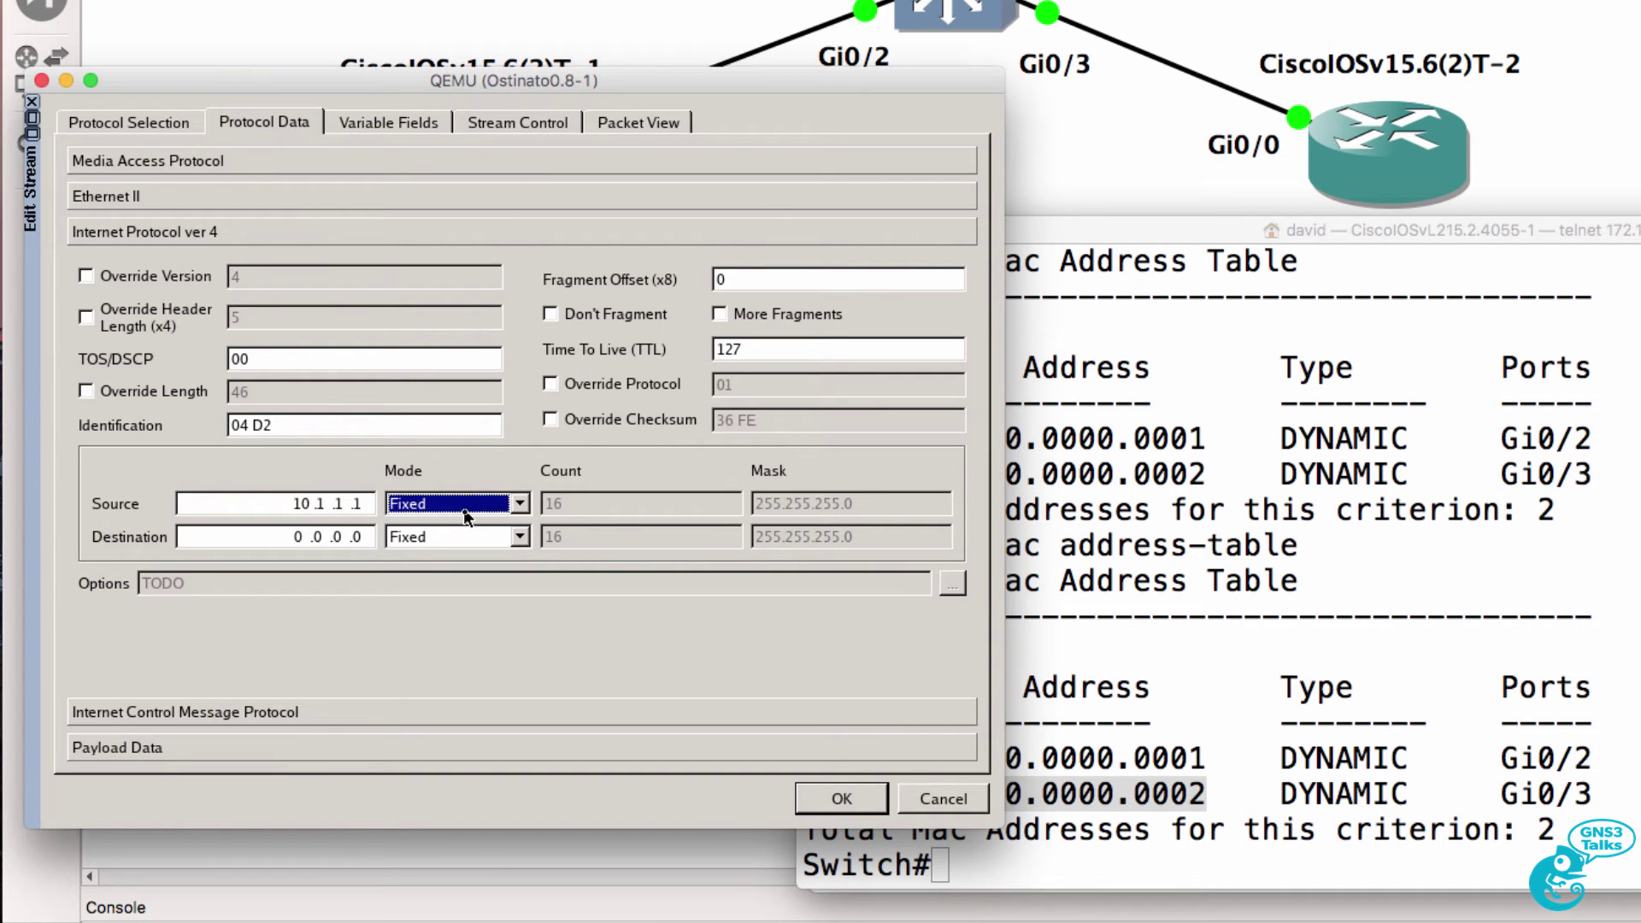
pyautogui.press('Tab')
pyautogui.write('10.1.1.1')
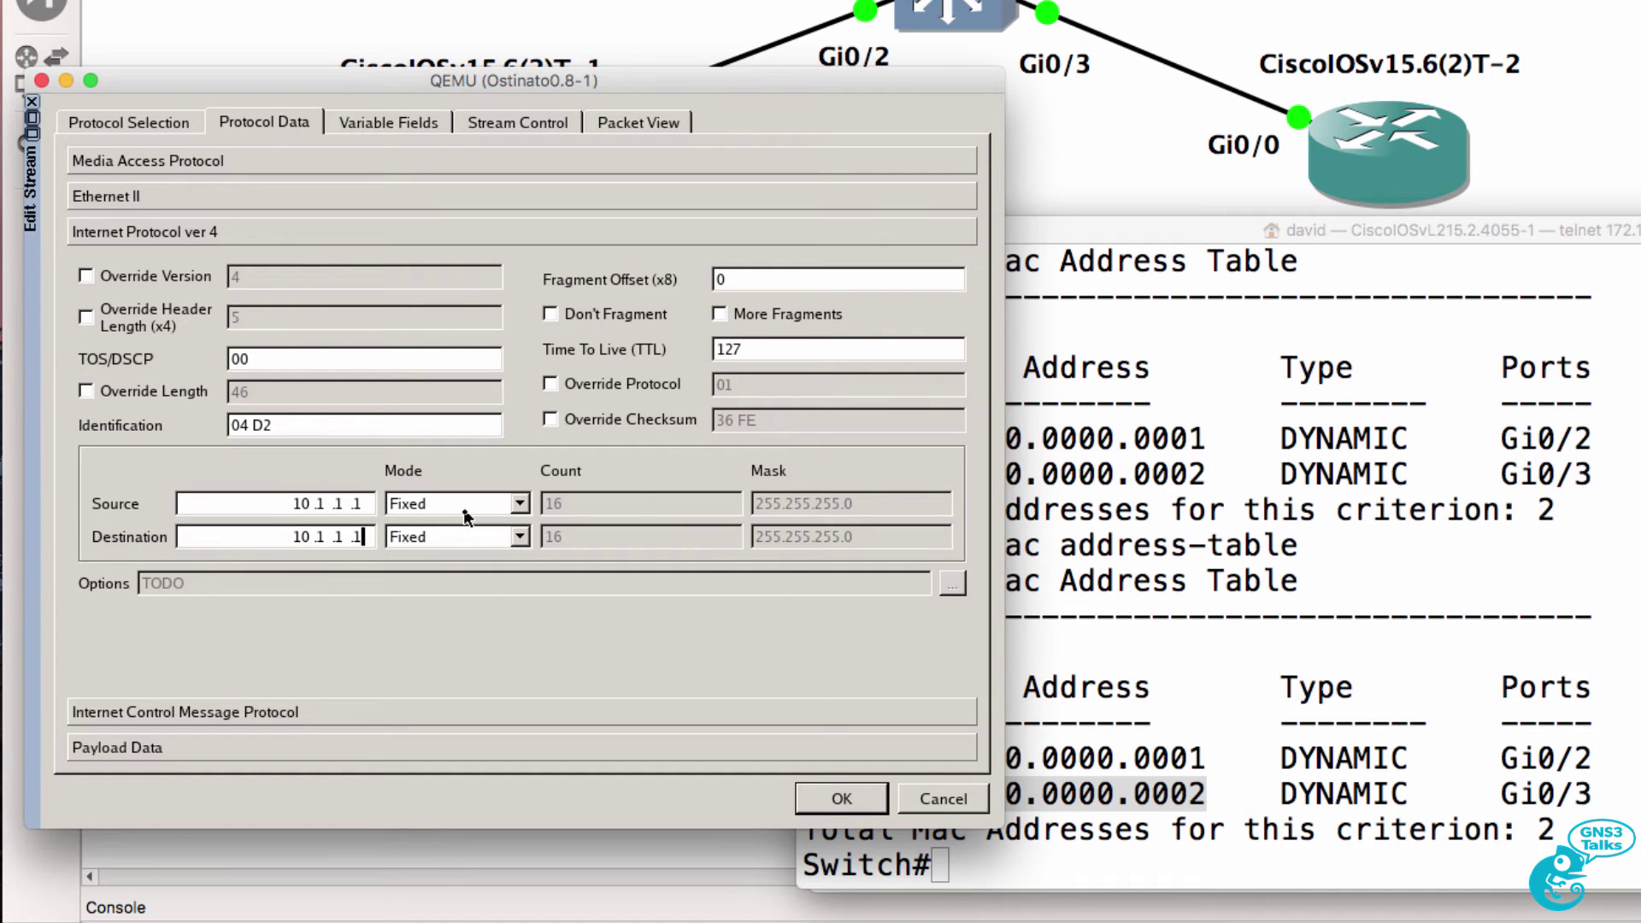
pyautogui.press('BackSpace')
pyautogui.write('2')
# Step: Review the source MAC and source IP, then expand the ICMP and Payload Data sections
pyautogui.click(257, 201)
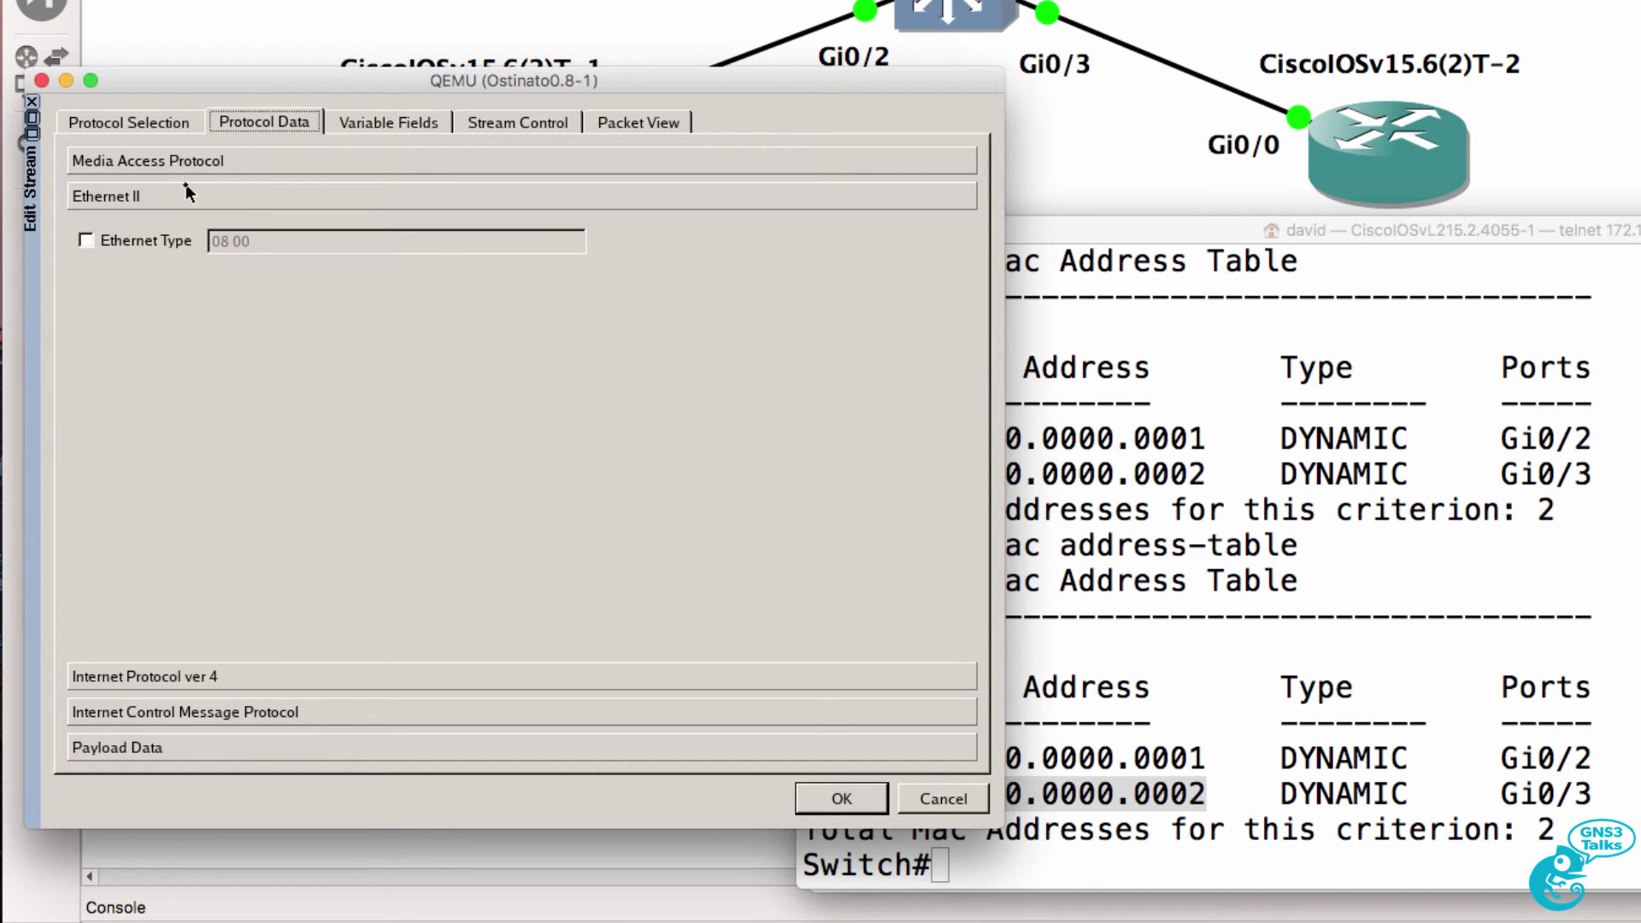
pyautogui.click(190, 160)
pyautogui.click(313, 274)
pyautogui.moveTo(313, 274); pyautogui.dragTo(125, 270)
pyautogui.click(220, 676)
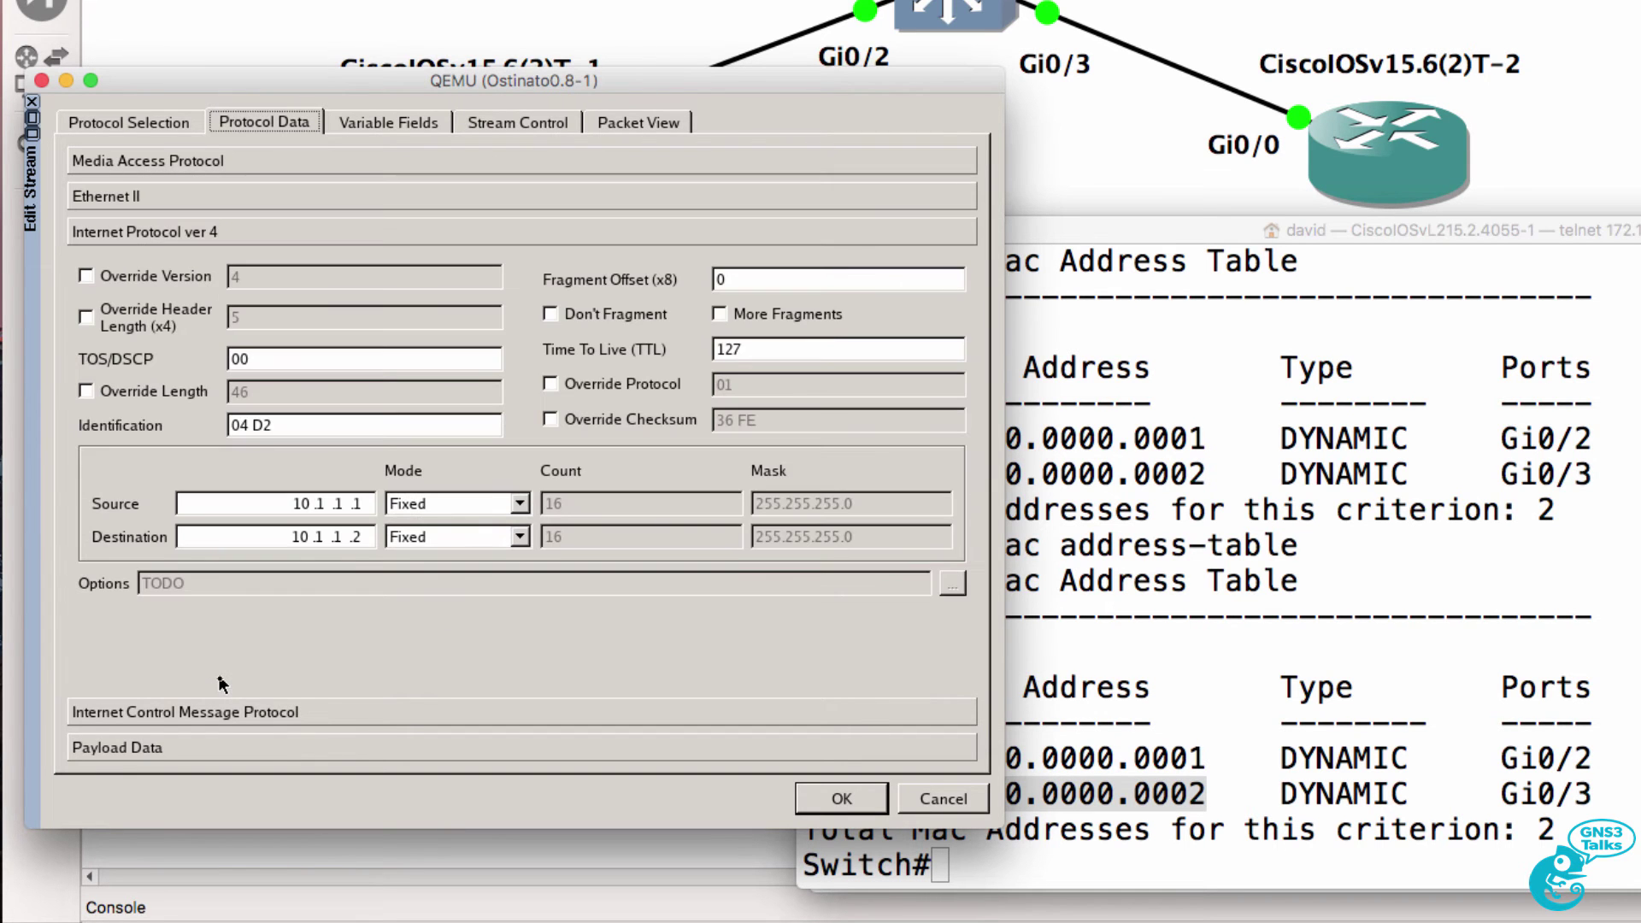
pyautogui.moveTo(272, 502); pyautogui.dragTo(507, 494)
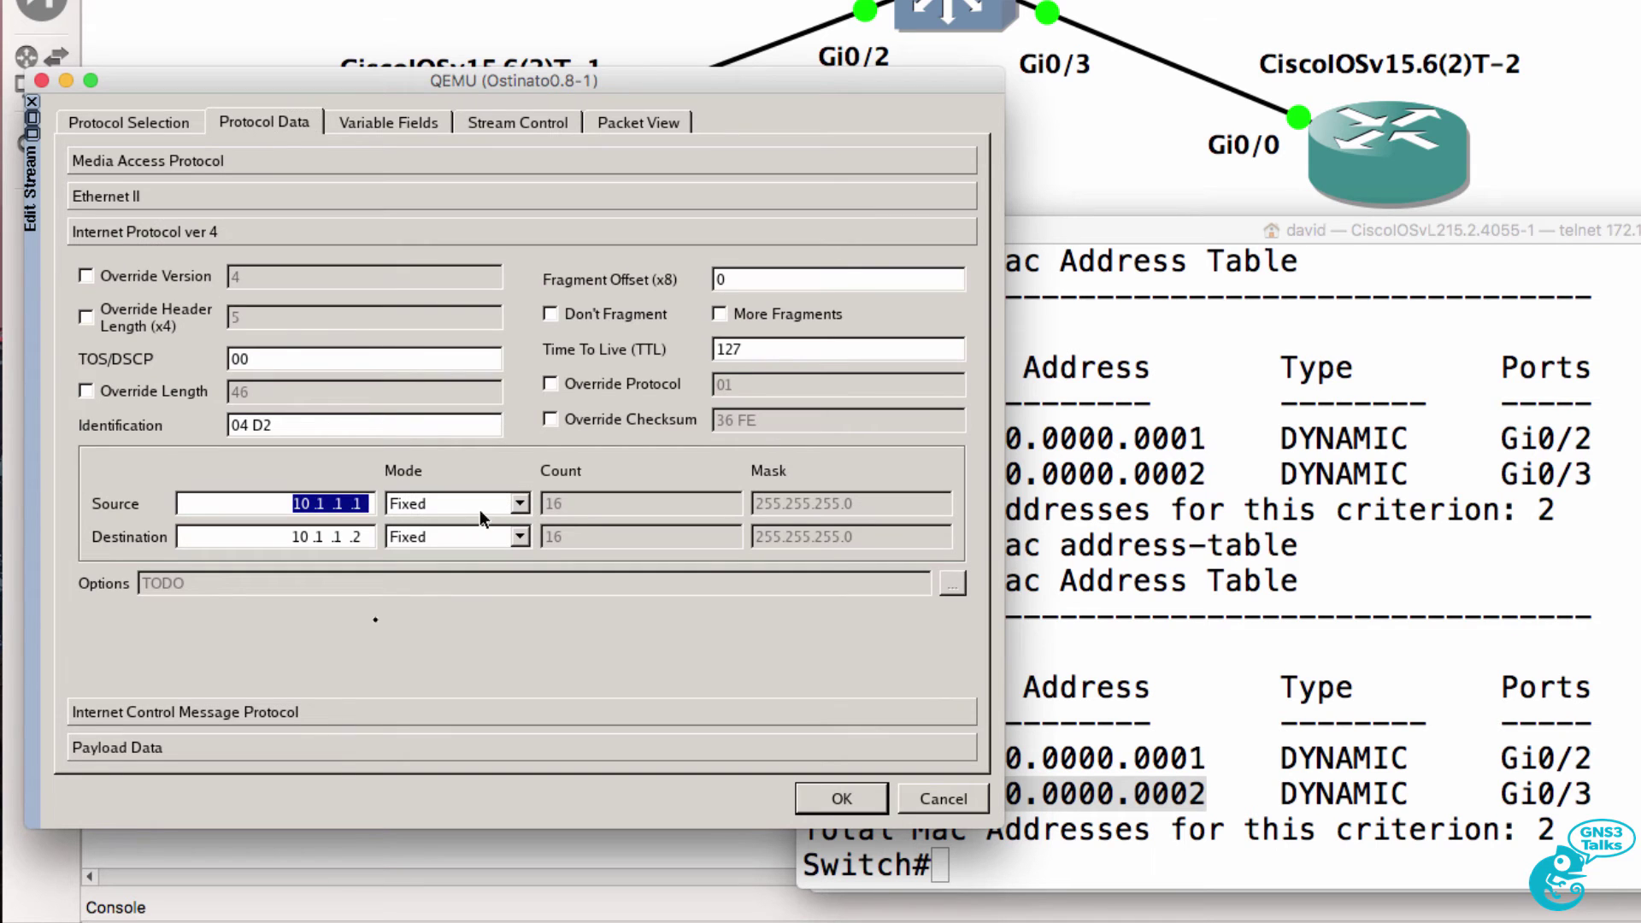
pyautogui.click(298, 713)
pyautogui.click(295, 759)
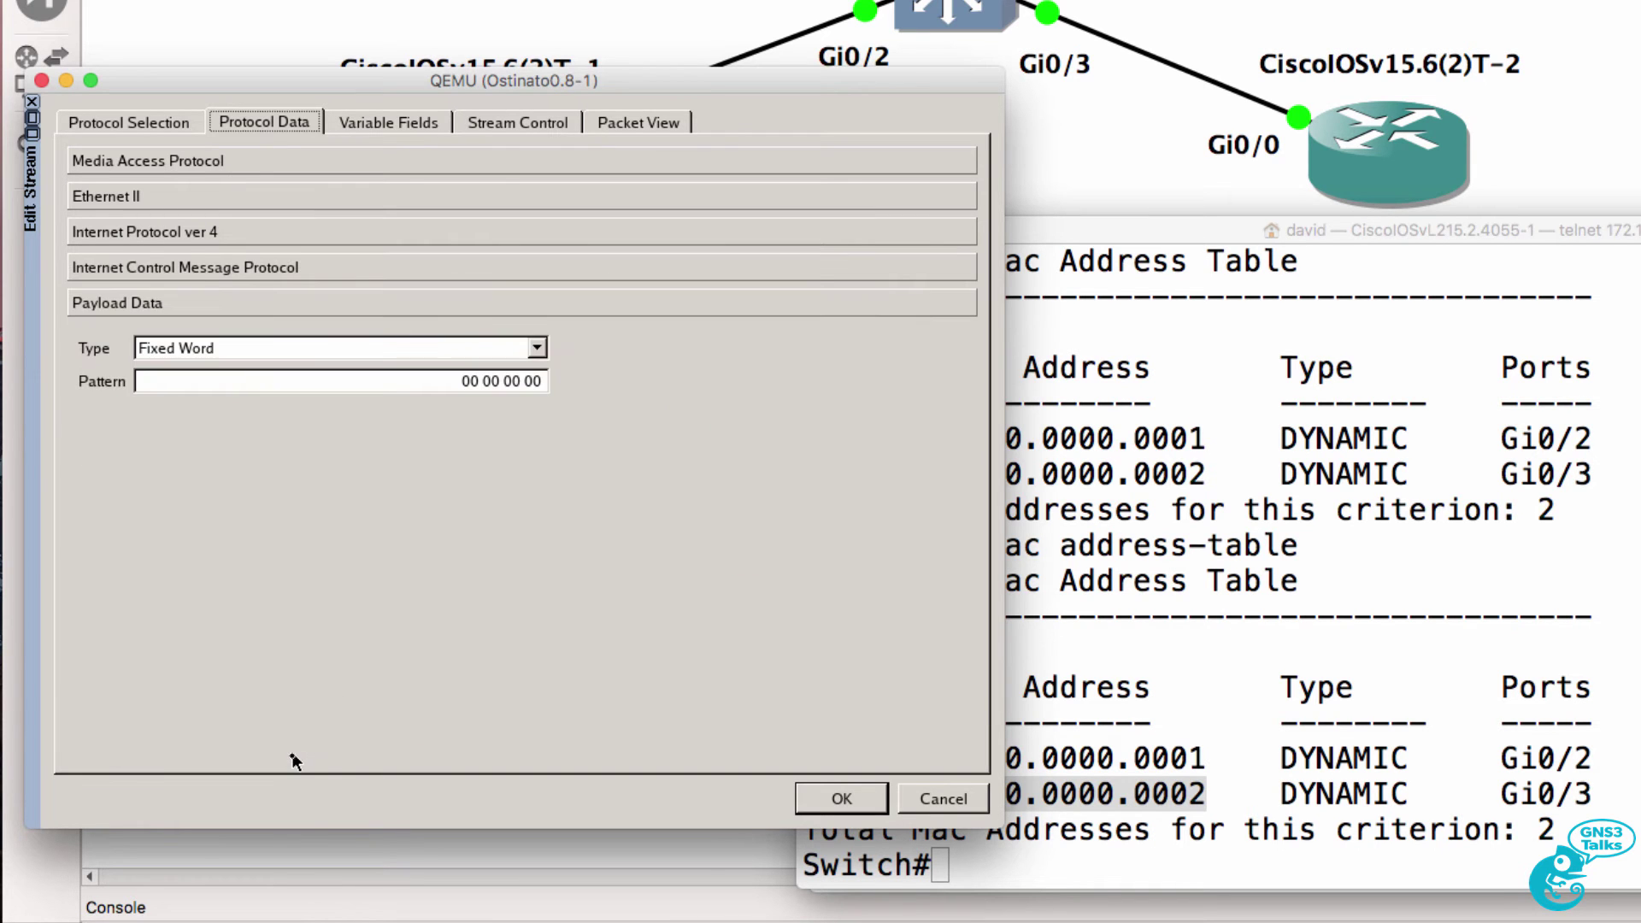
pyautogui.click(637, 125)
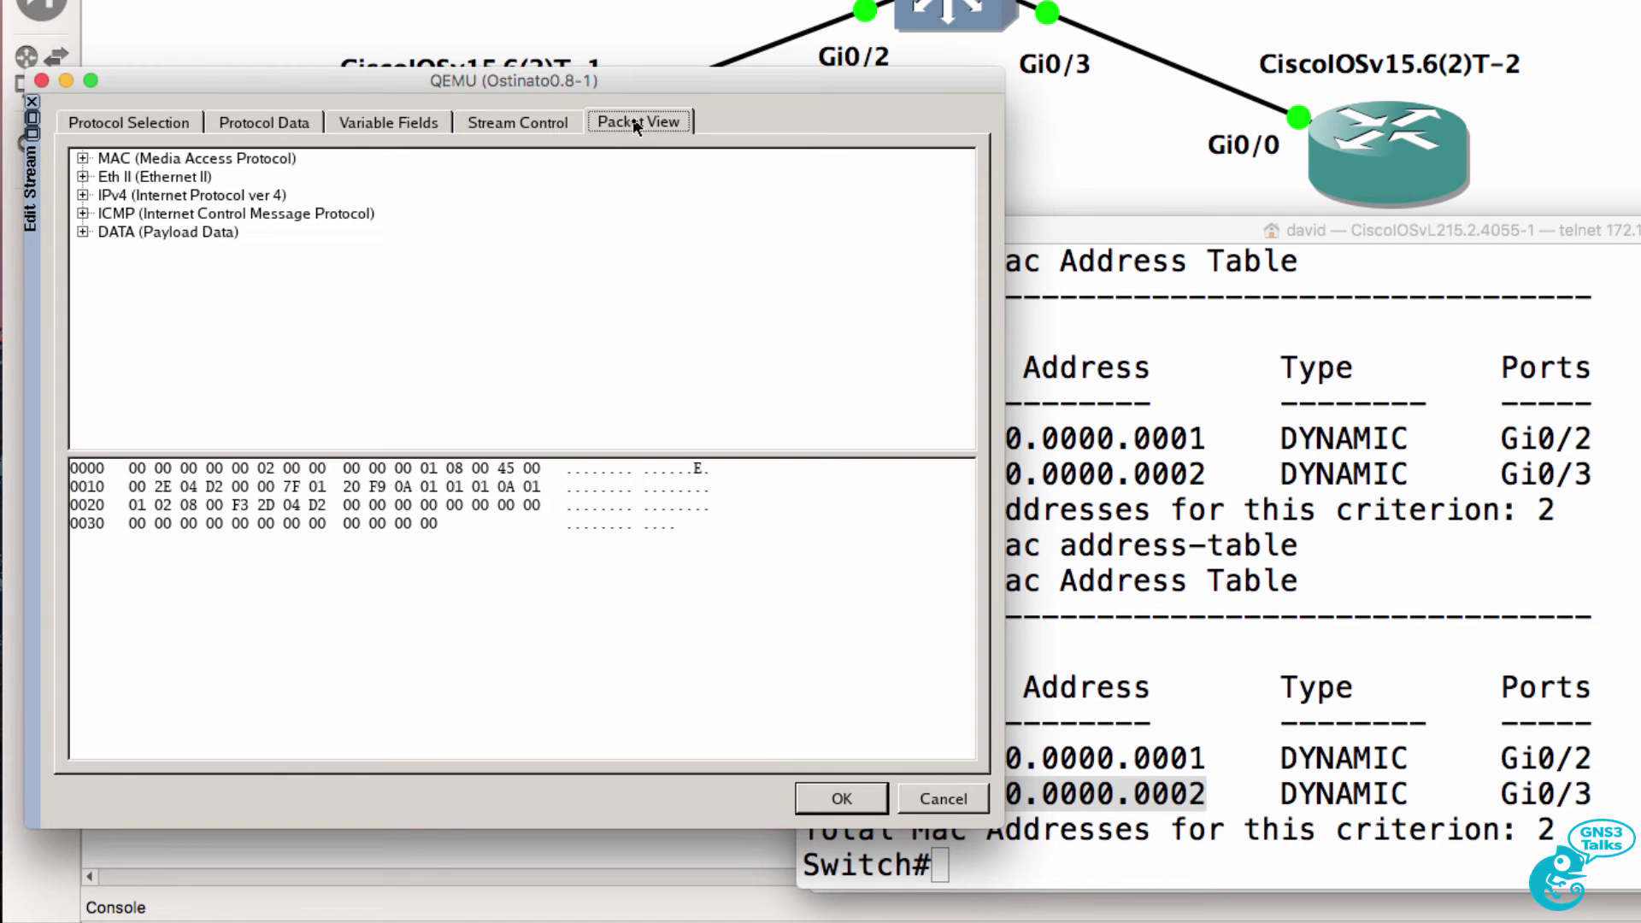
# Step: Inspect the MAC address bytes and IPv4 version and protocol 0x01 bytes in hex
pyautogui.click(82, 159)
pyautogui.click(236, 195)
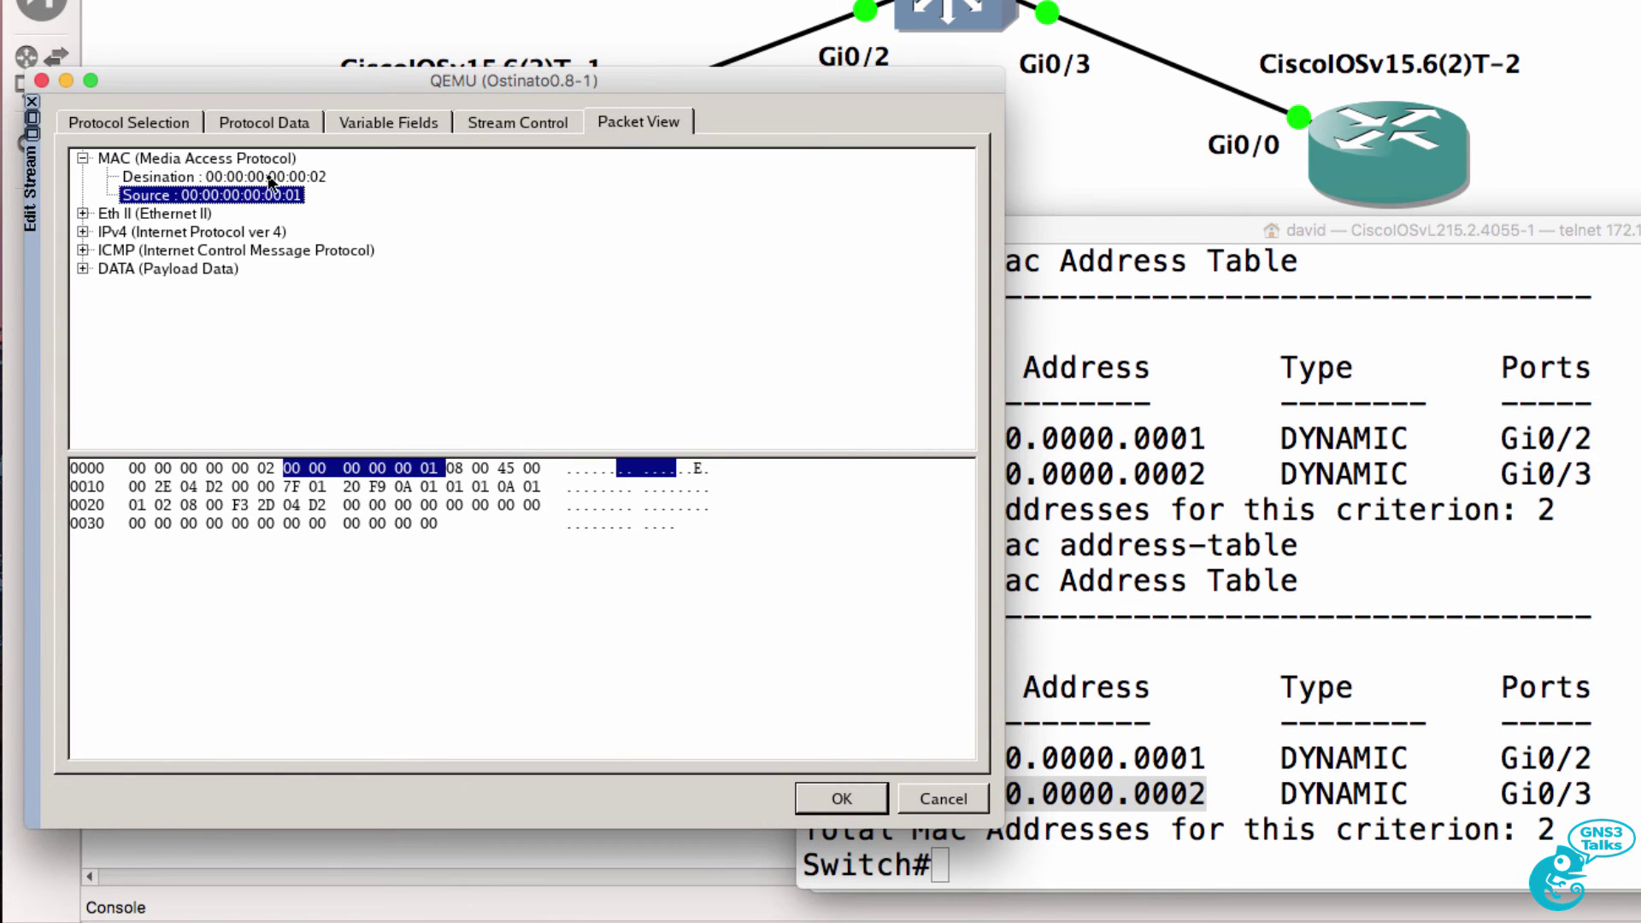
pyautogui.click(270, 178)
pyautogui.click(84, 234)
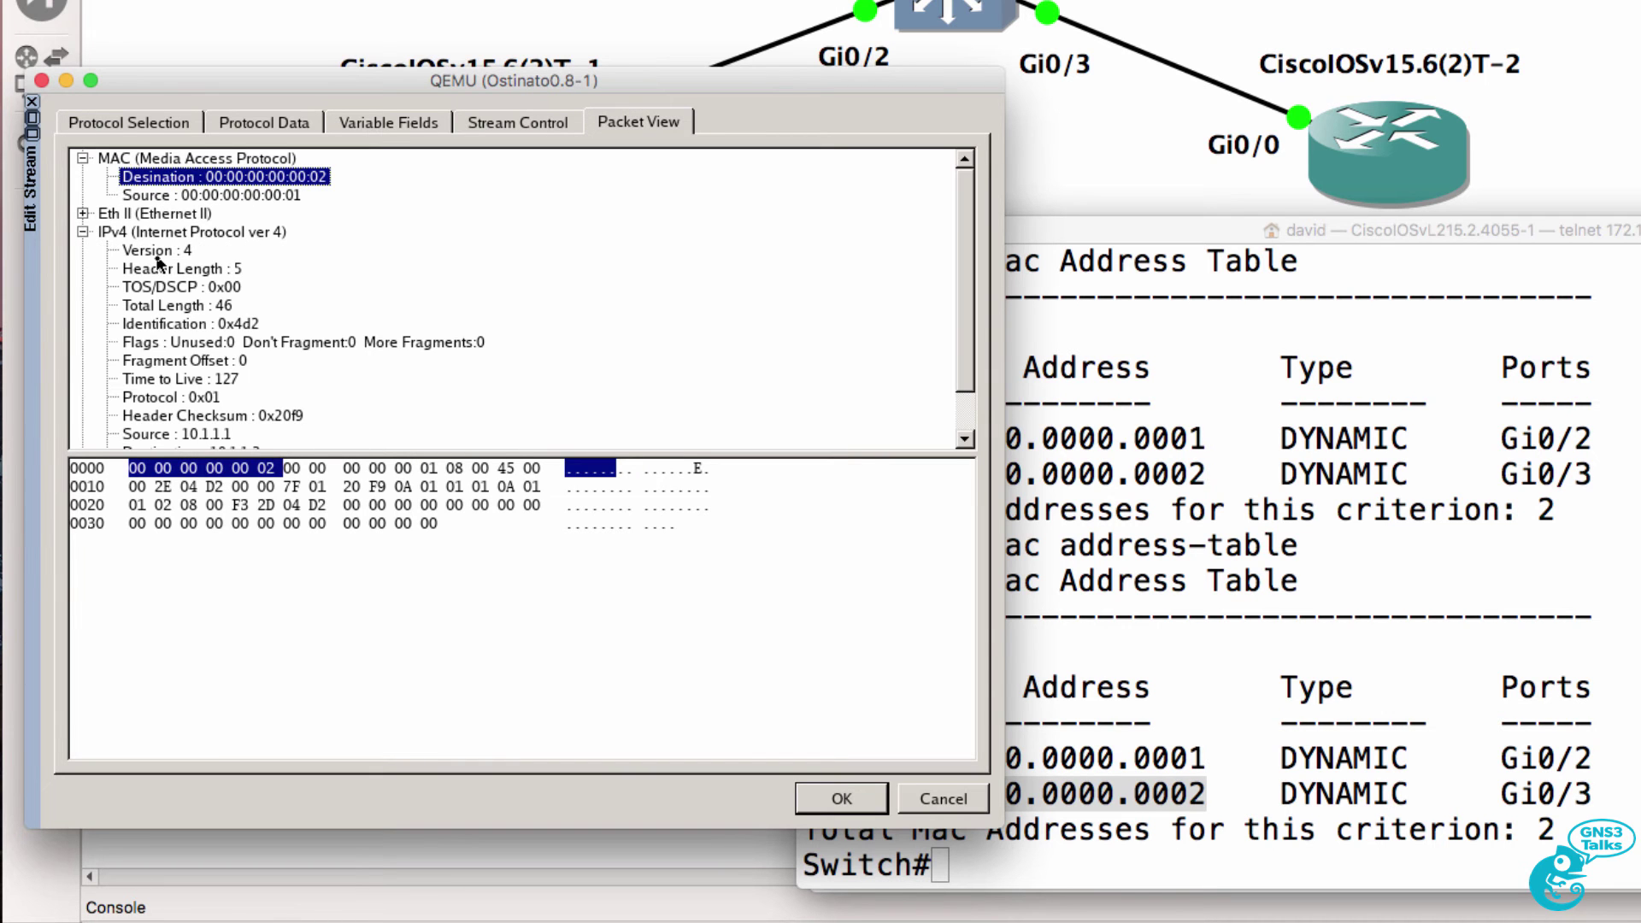
pyautogui.click(157, 255)
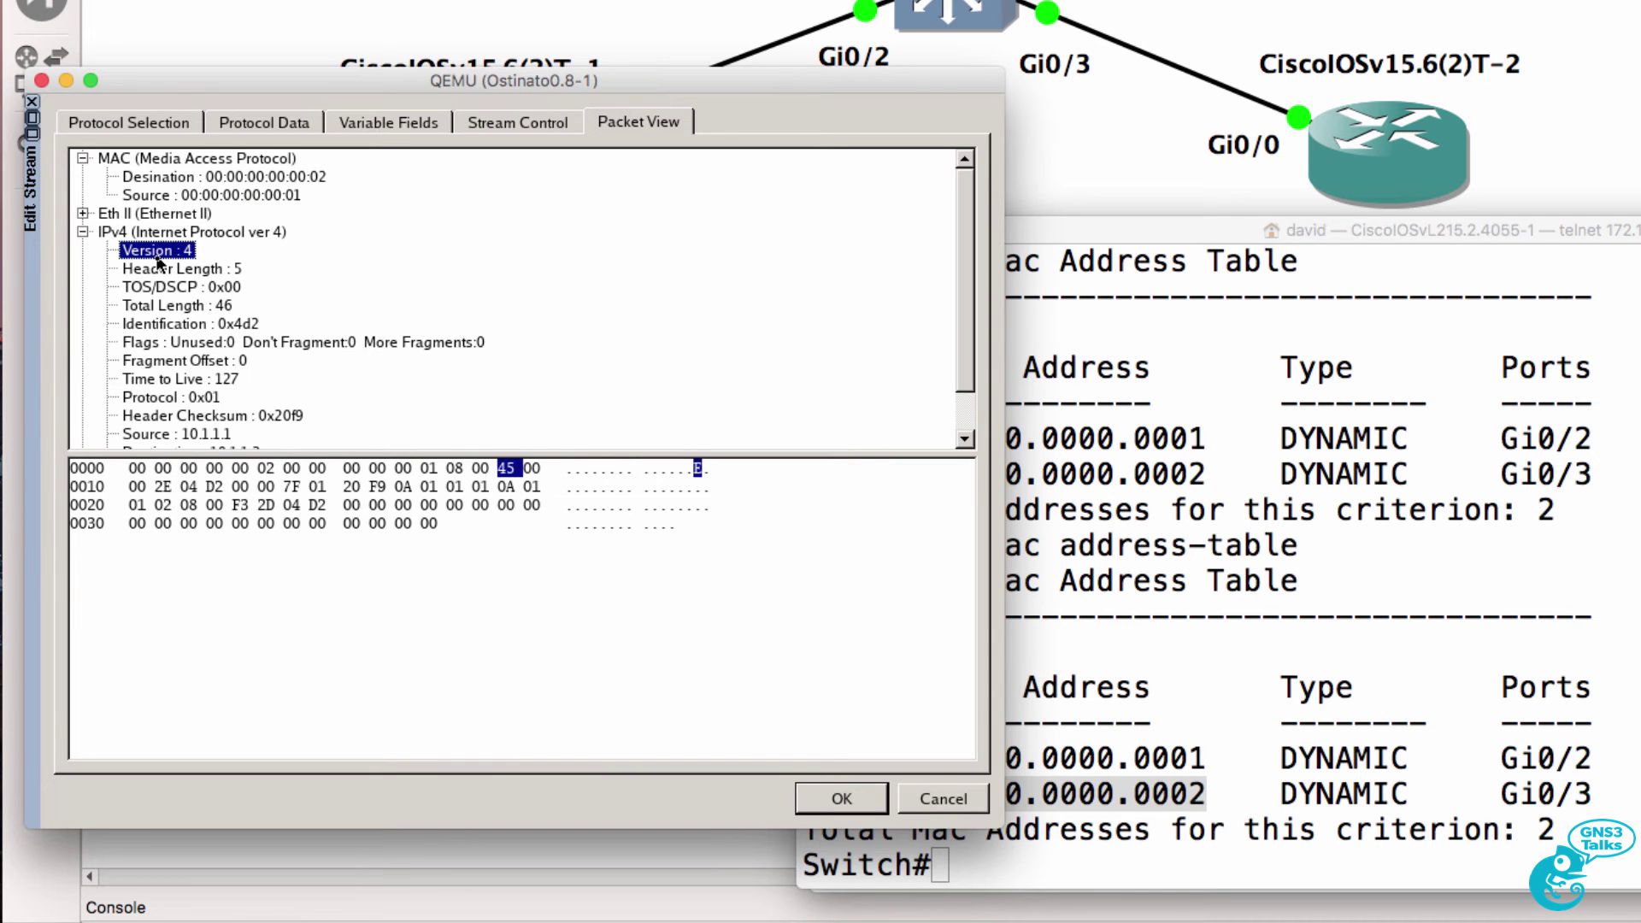
pyautogui.click(200, 398)
# Step: Inspect the ICMP header's type 8 byte, then return to R2's ping terminal
pyautogui.click(82, 232)
pyautogui.click(89, 251)
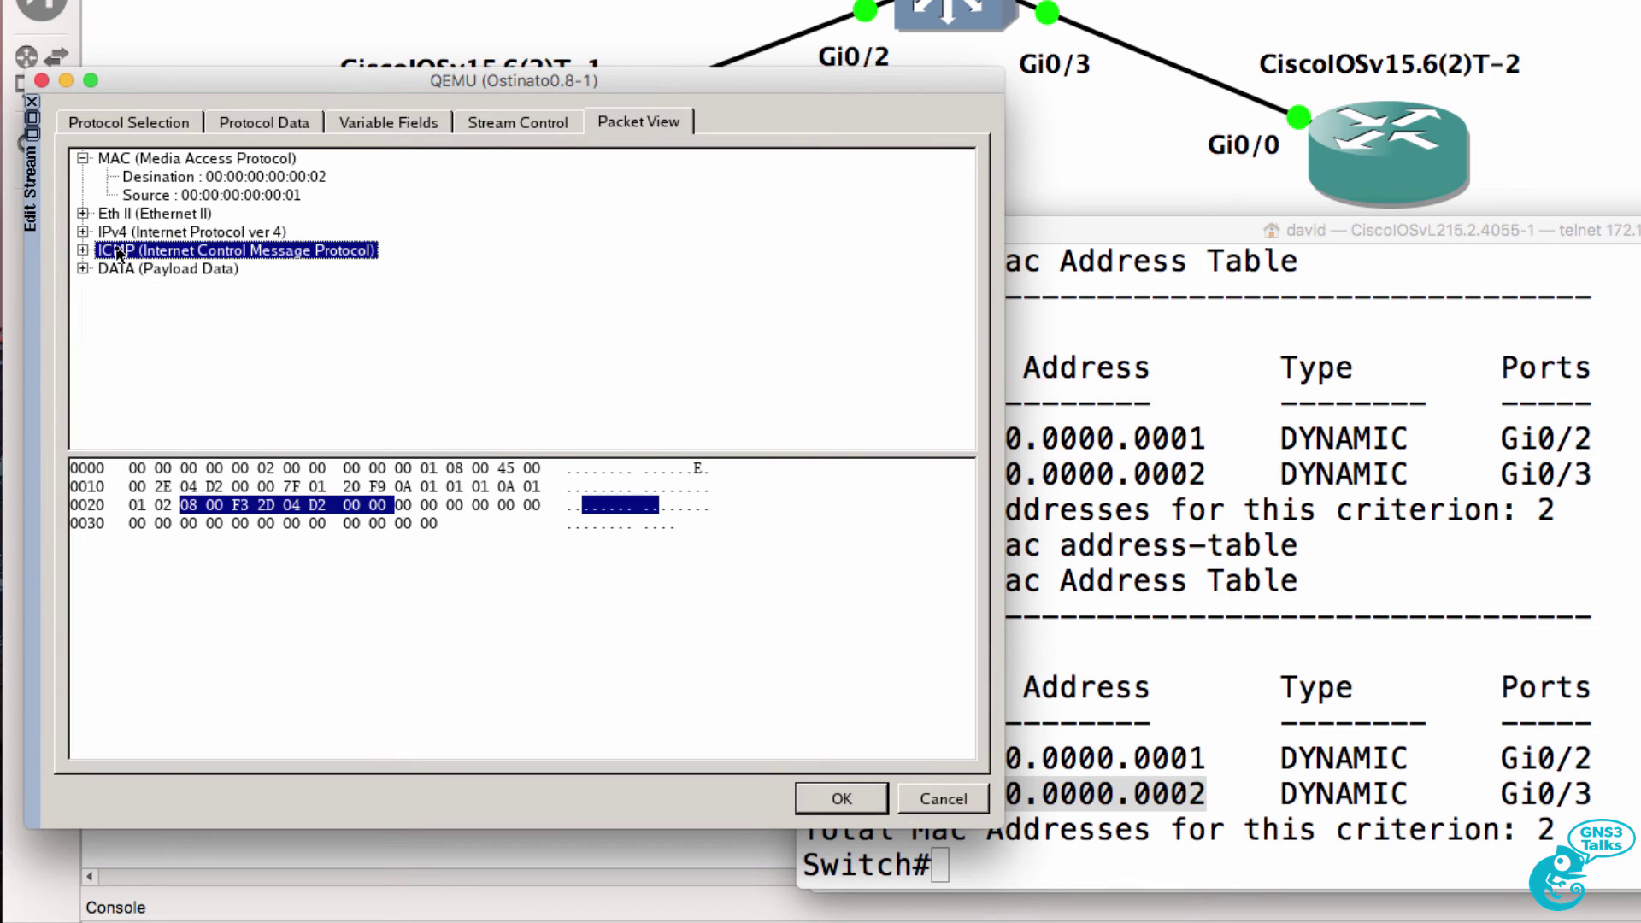
pyautogui.click(85, 252)
pyautogui.click(130, 272)
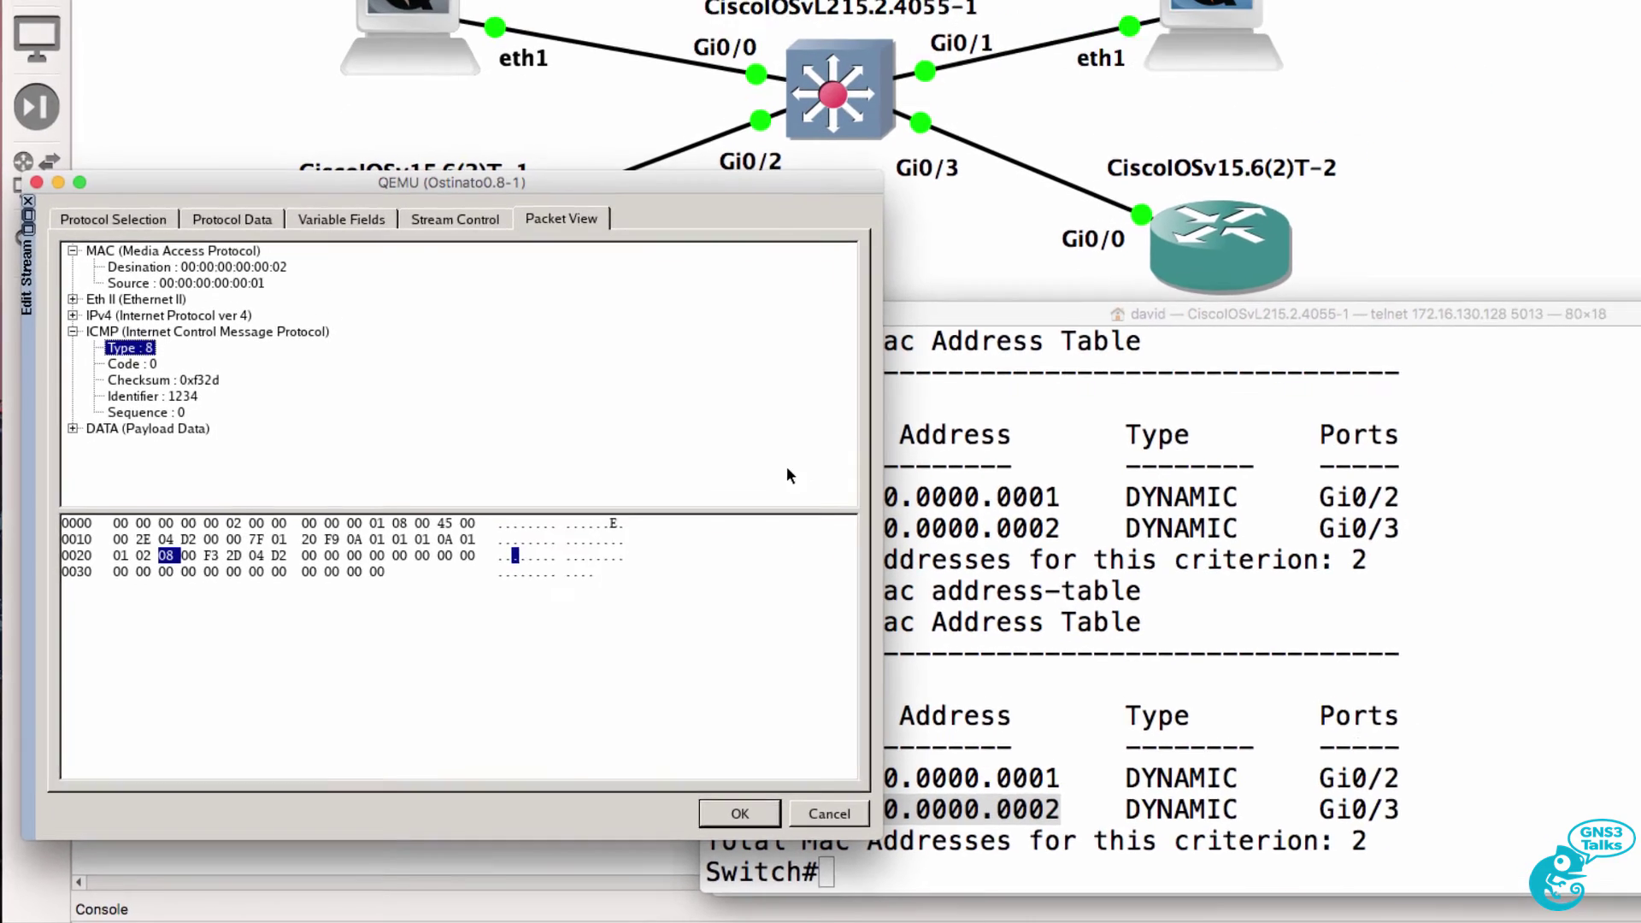
pyautogui.click(1640, 420)
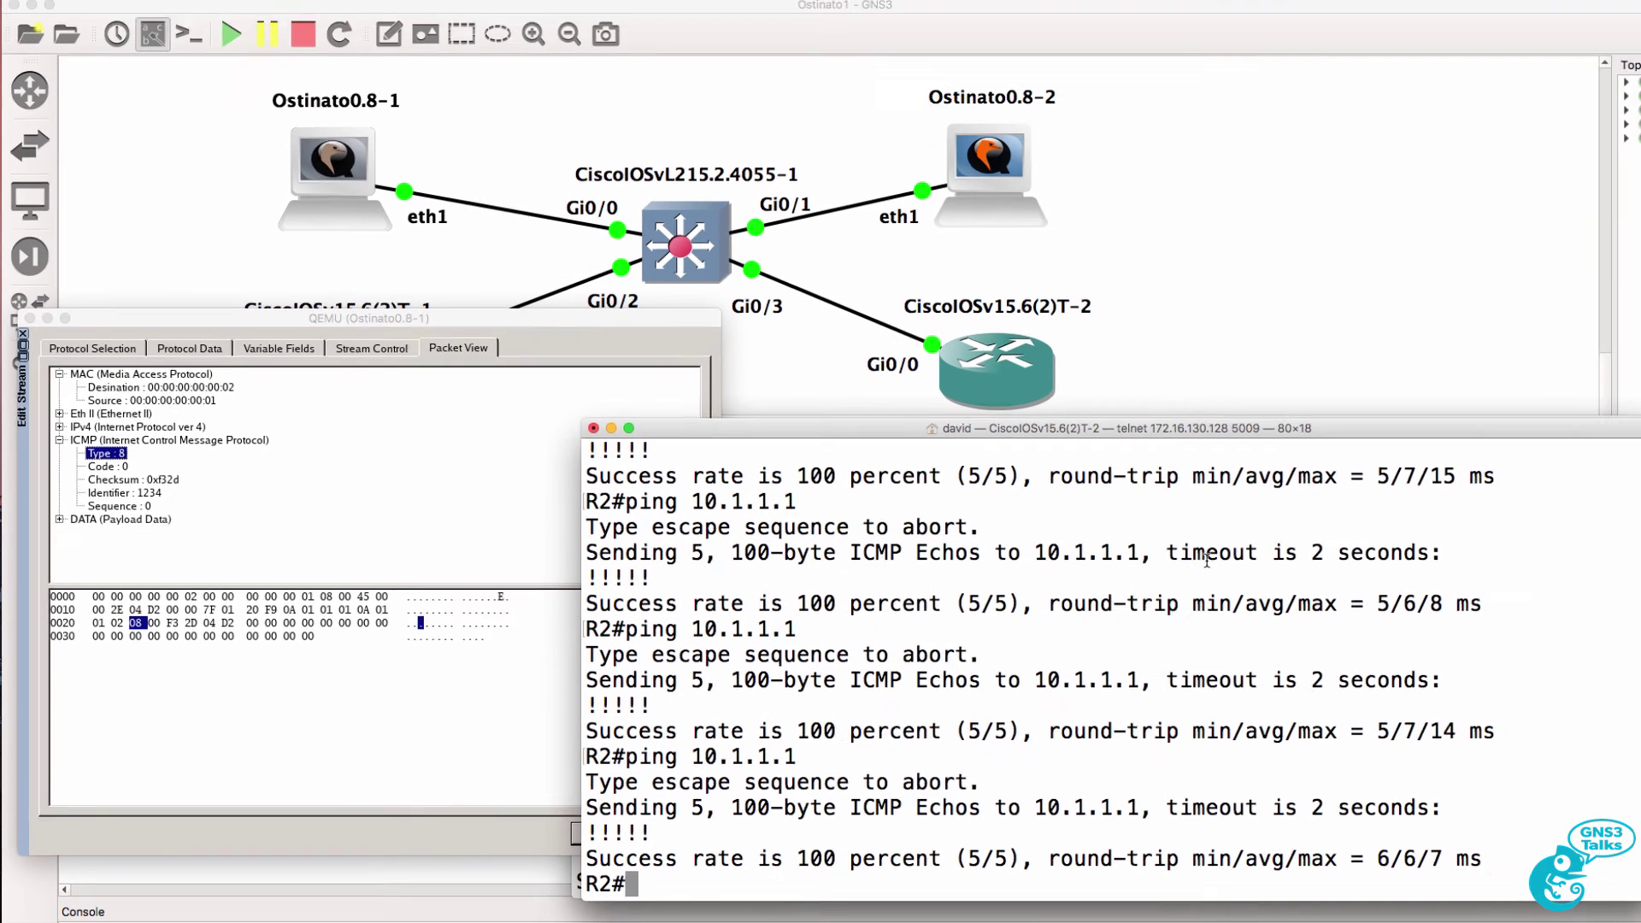
# Step: Repeat the ping to 10.1.1.1 from R2
pyautogui.press('Up')
pyautogui.press('Return')
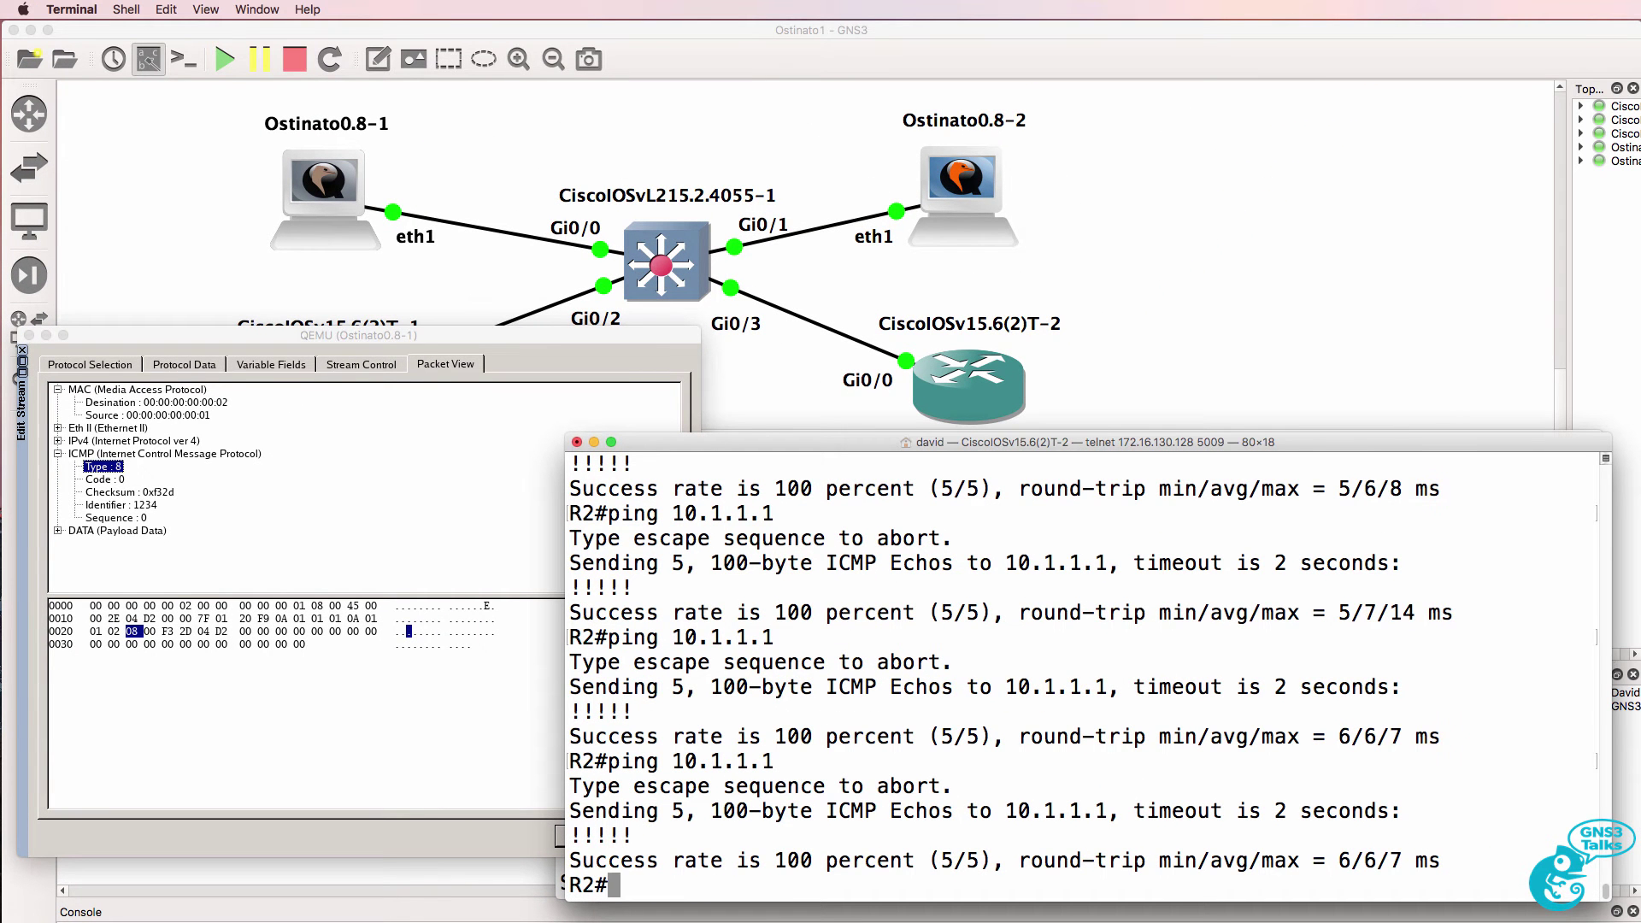
pyautogui.click(455, 549)
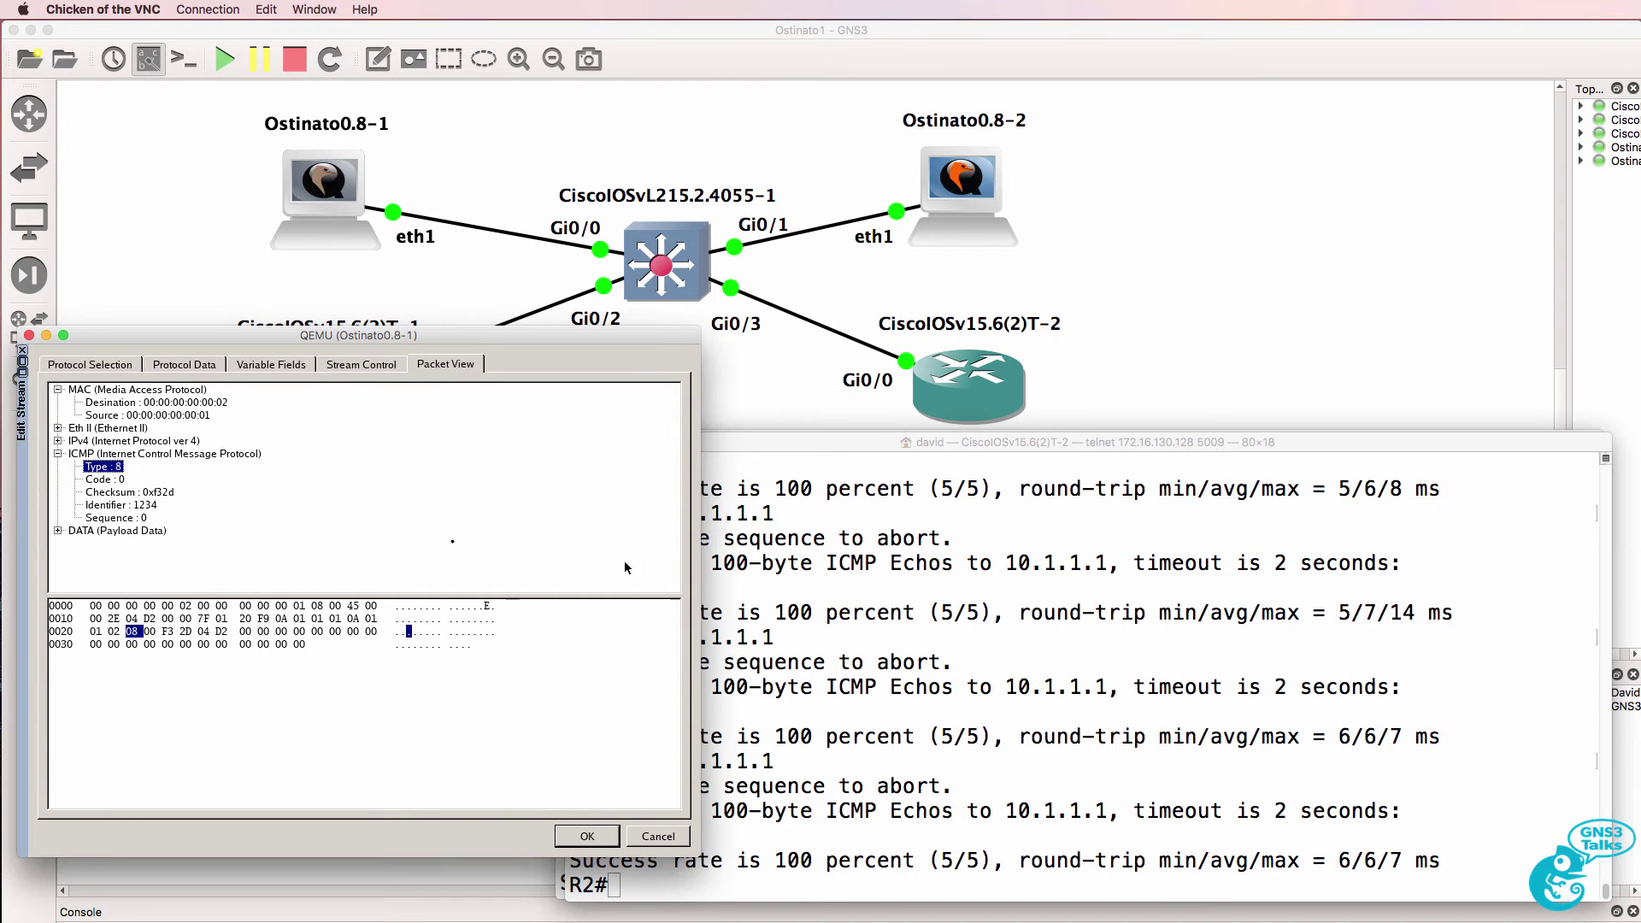
# Step: Set Stream Control to 100000 packets at 0.0001 packets/sec and confirm with OK
pyautogui.click(356, 368)
pyautogui.doubleClick(250, 435)
pyautogui.write('1998')
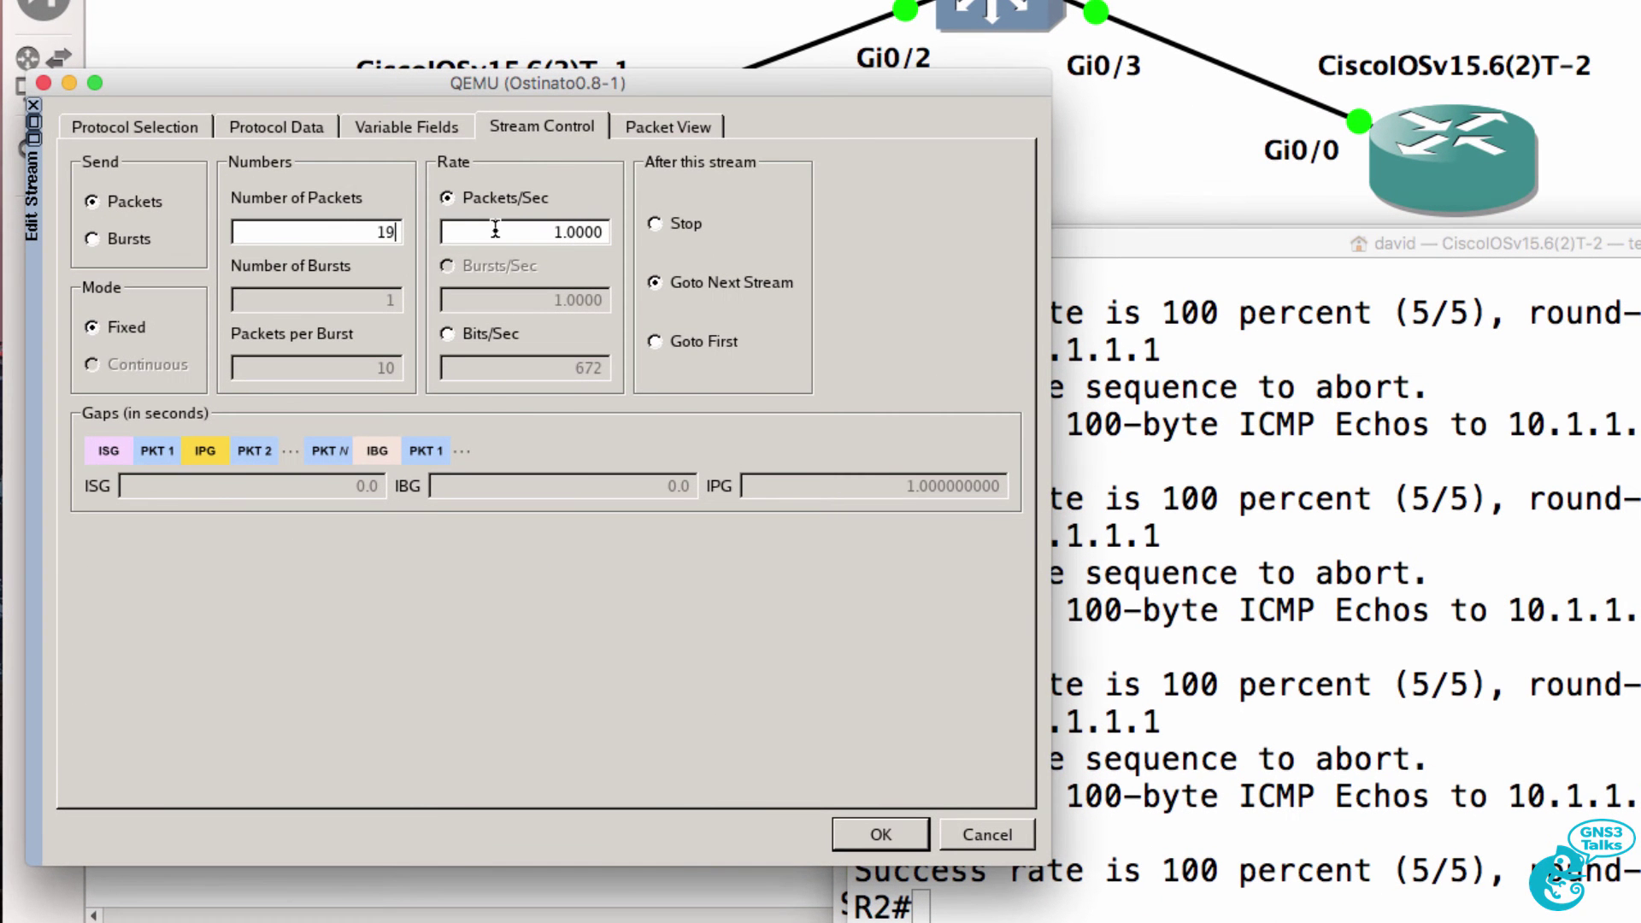
pyautogui.press('BackSpace')
pyautogui.press('BackSpace')
pyautogui.press('BackSpace')
pyautogui.write('00000')
pyautogui.press('Tab')
pyautogui.write('0.0001')
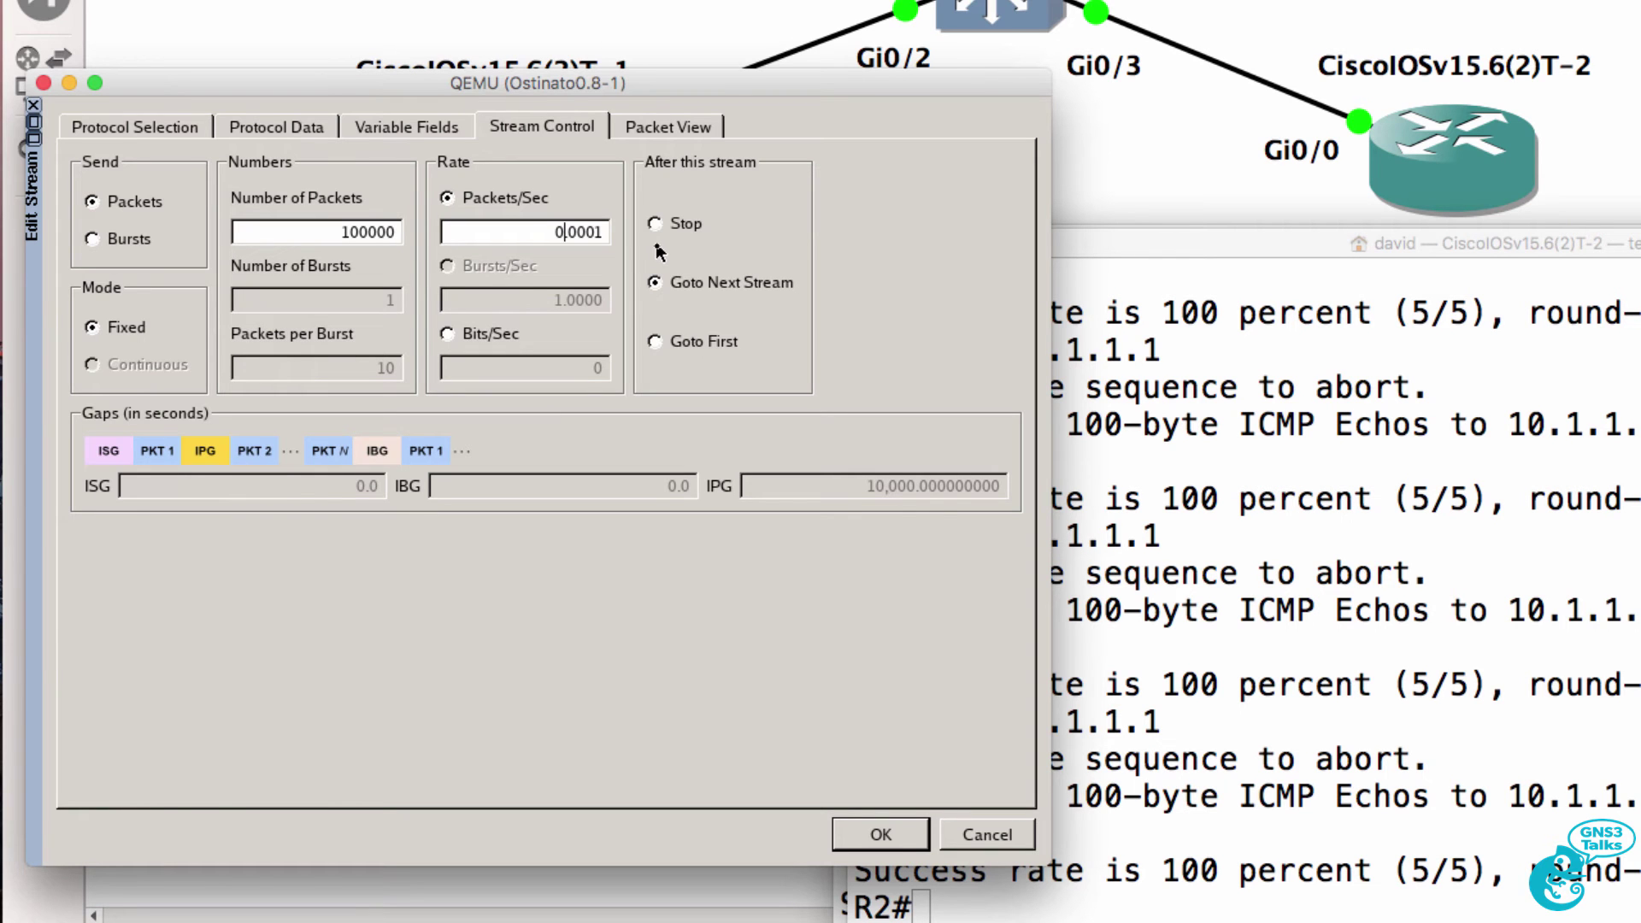
pyautogui.click(899, 840)
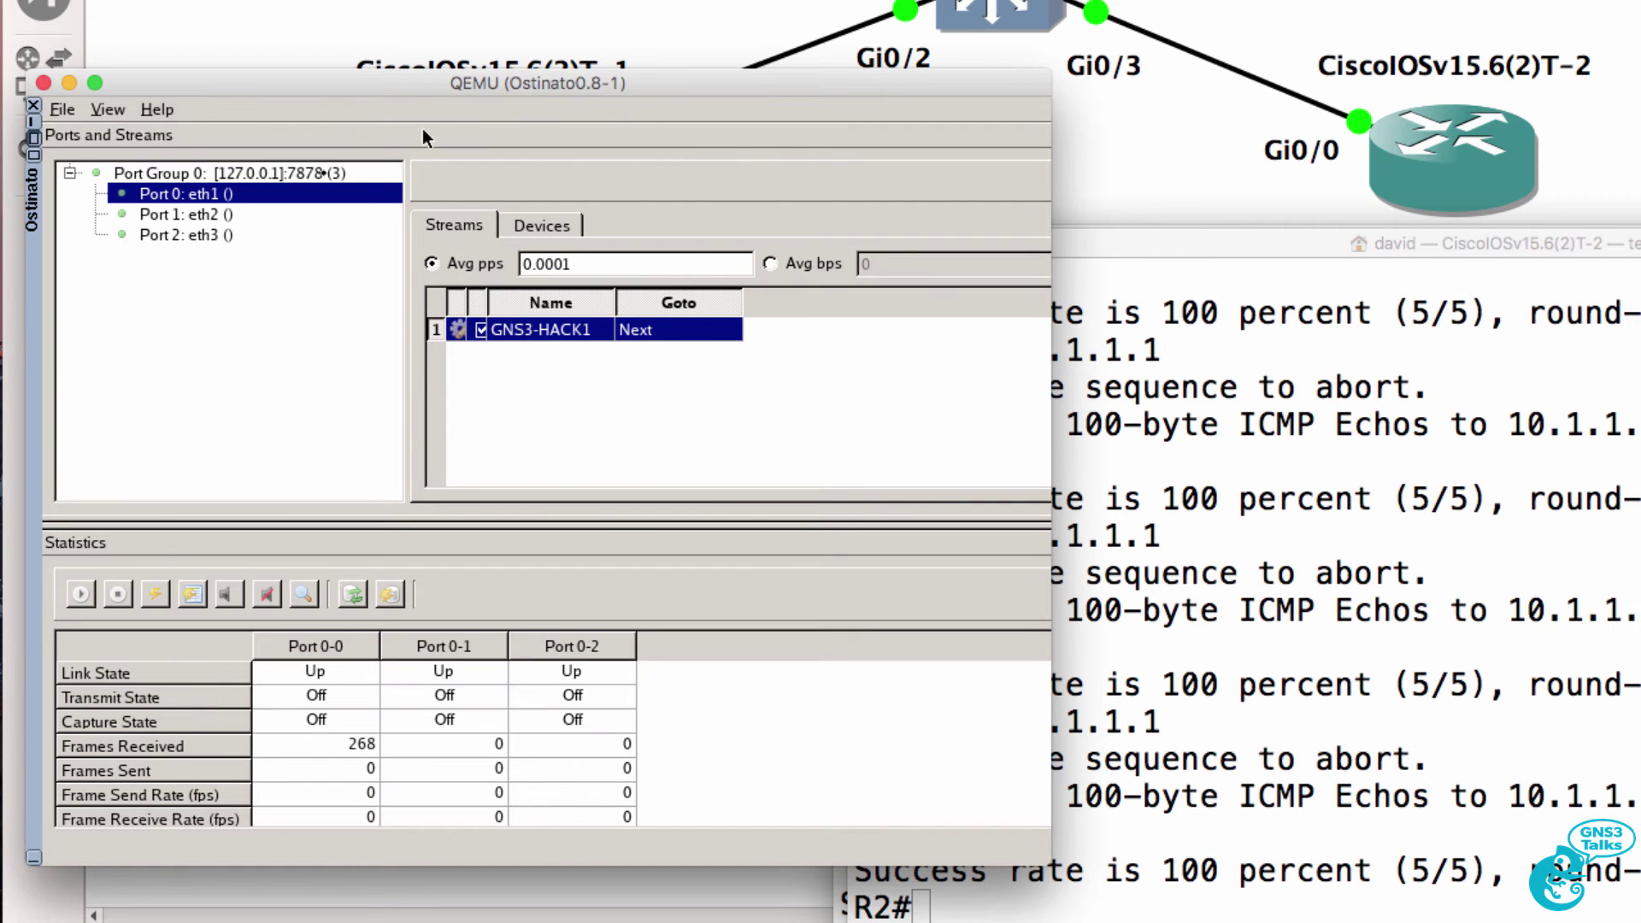
# Step: Apply the spoofed stream, start transmitting on Ostinato Port 0-0, and rerun R2's ping to 10.1.1.1
pyautogui.click(1003, 183)
pyautogui.click(315, 647)
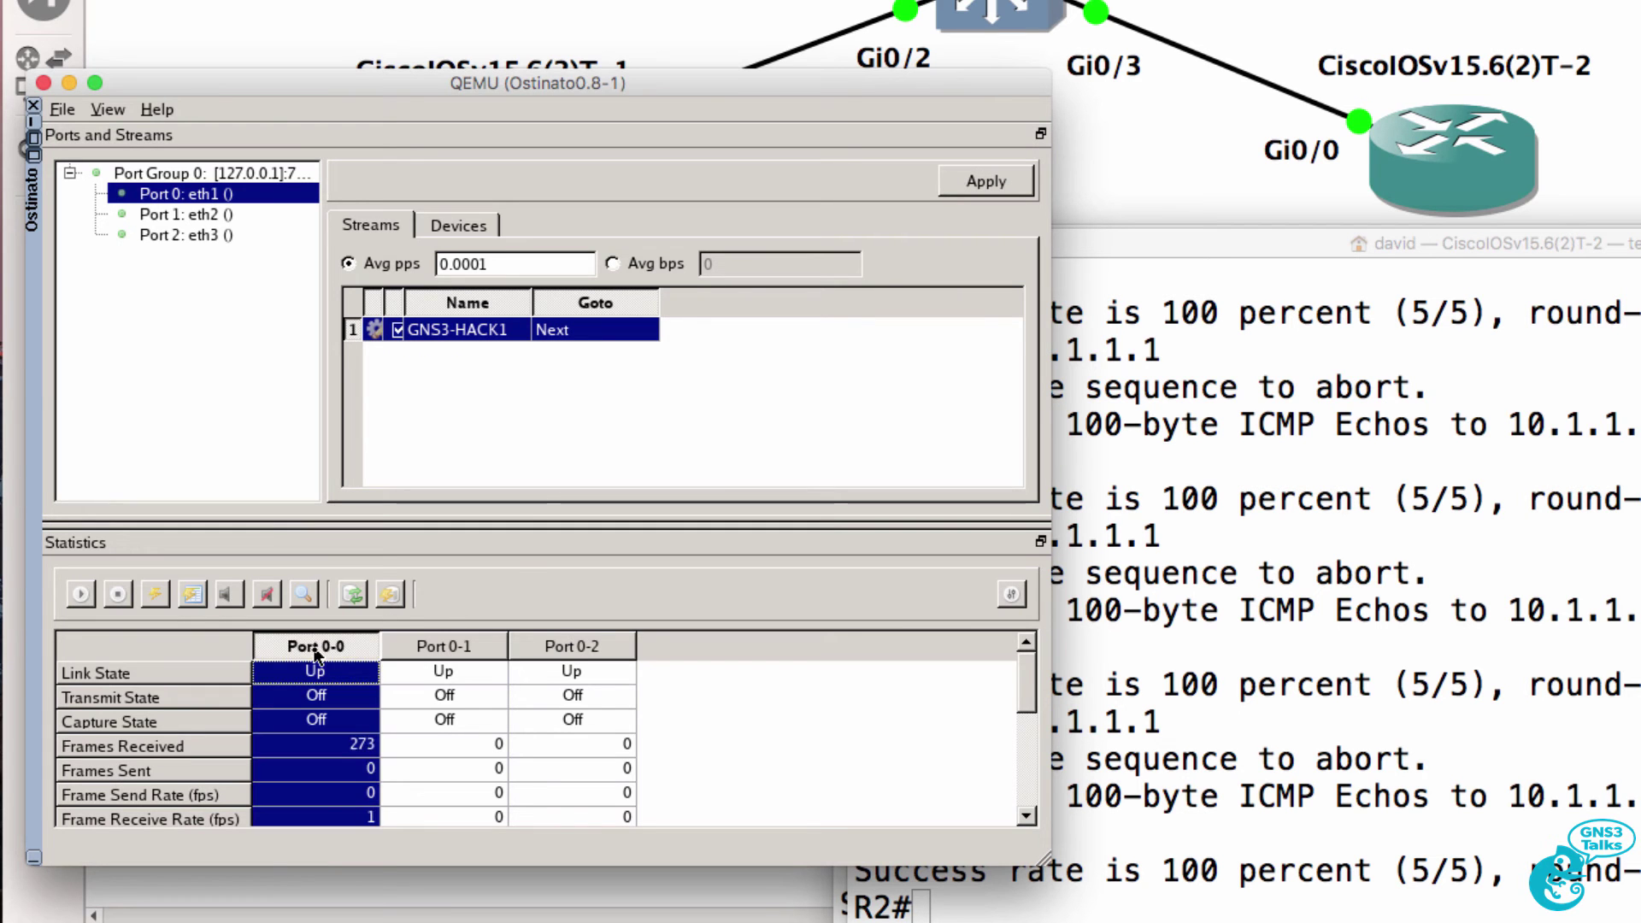
pyautogui.click(80, 595)
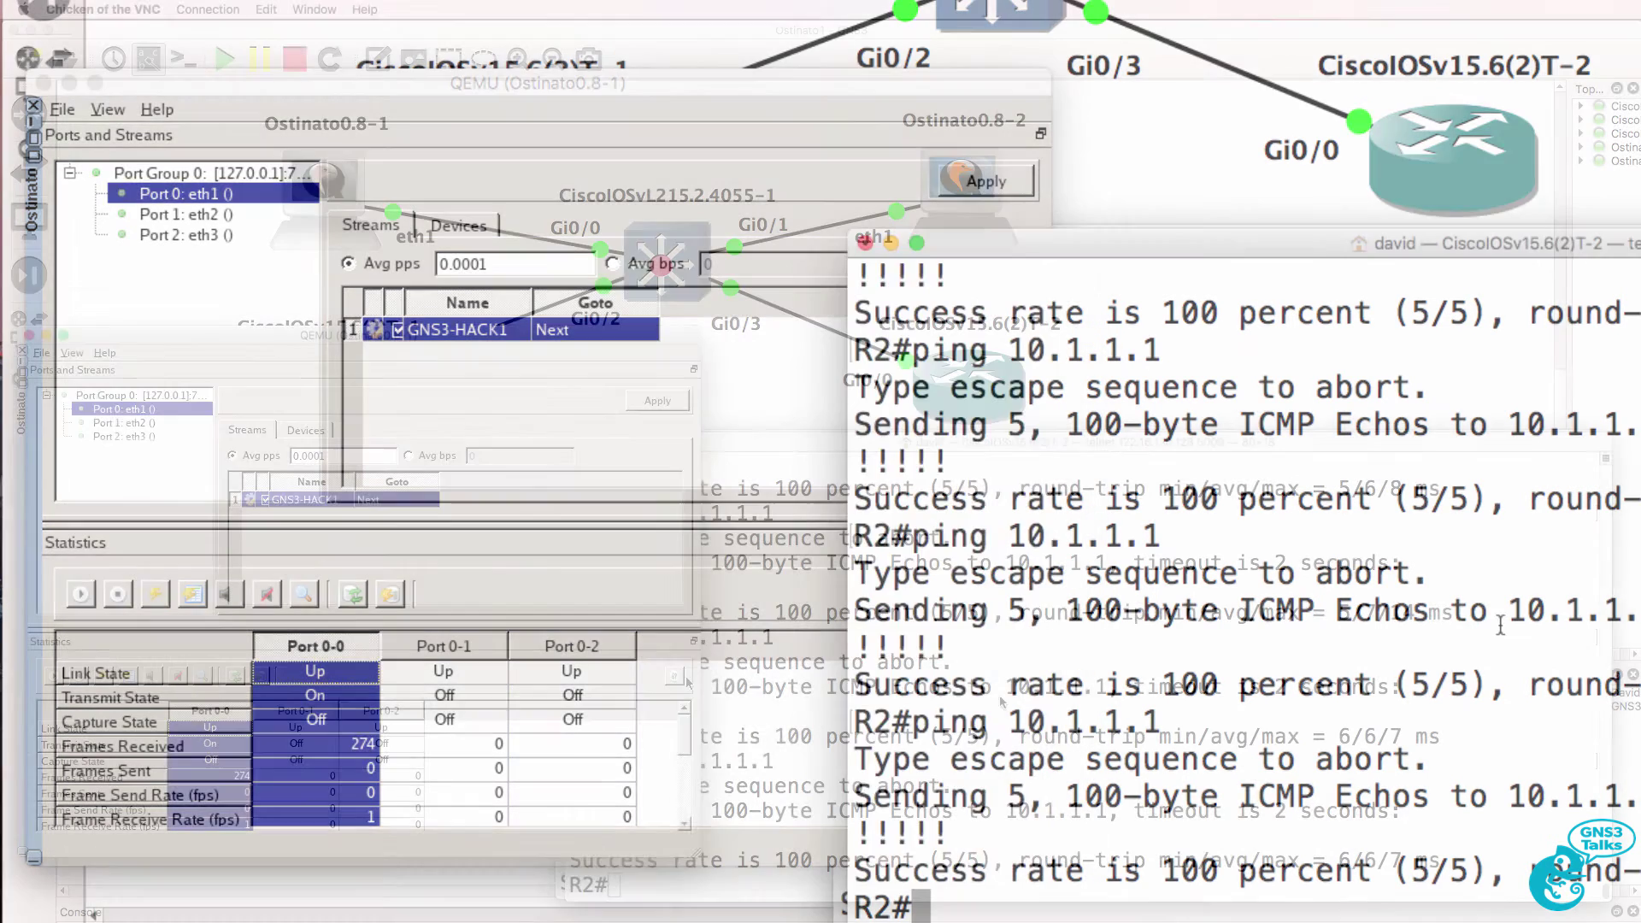
pyautogui.press('Up')
pyautogui.press('Return')
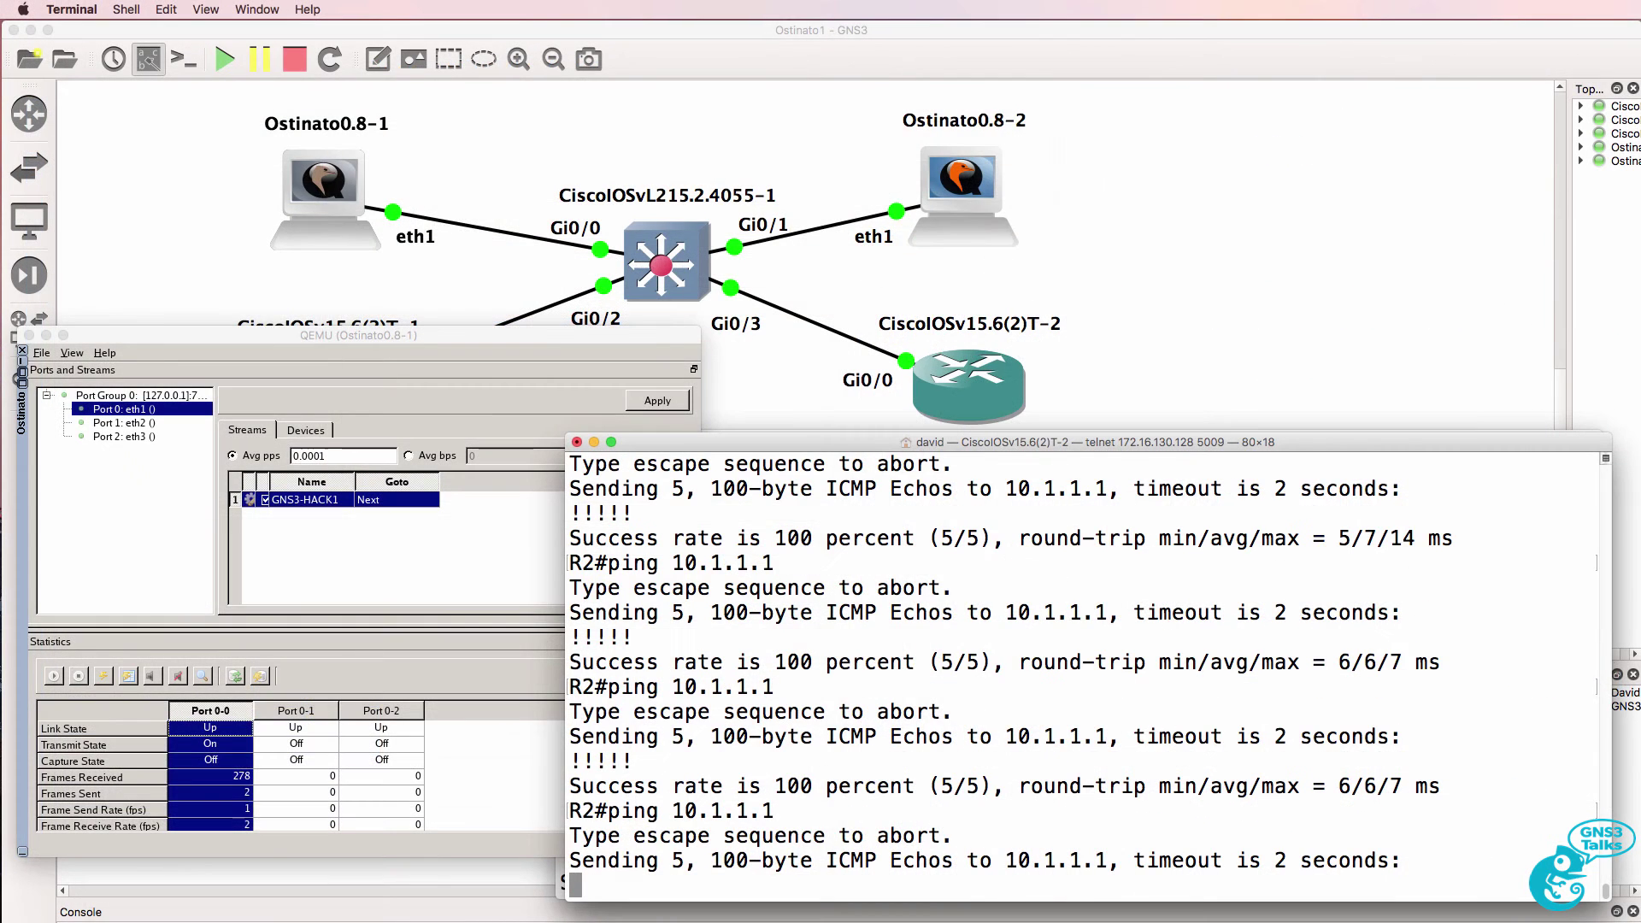
pyautogui.press('Up')
pyautogui.press('Return')
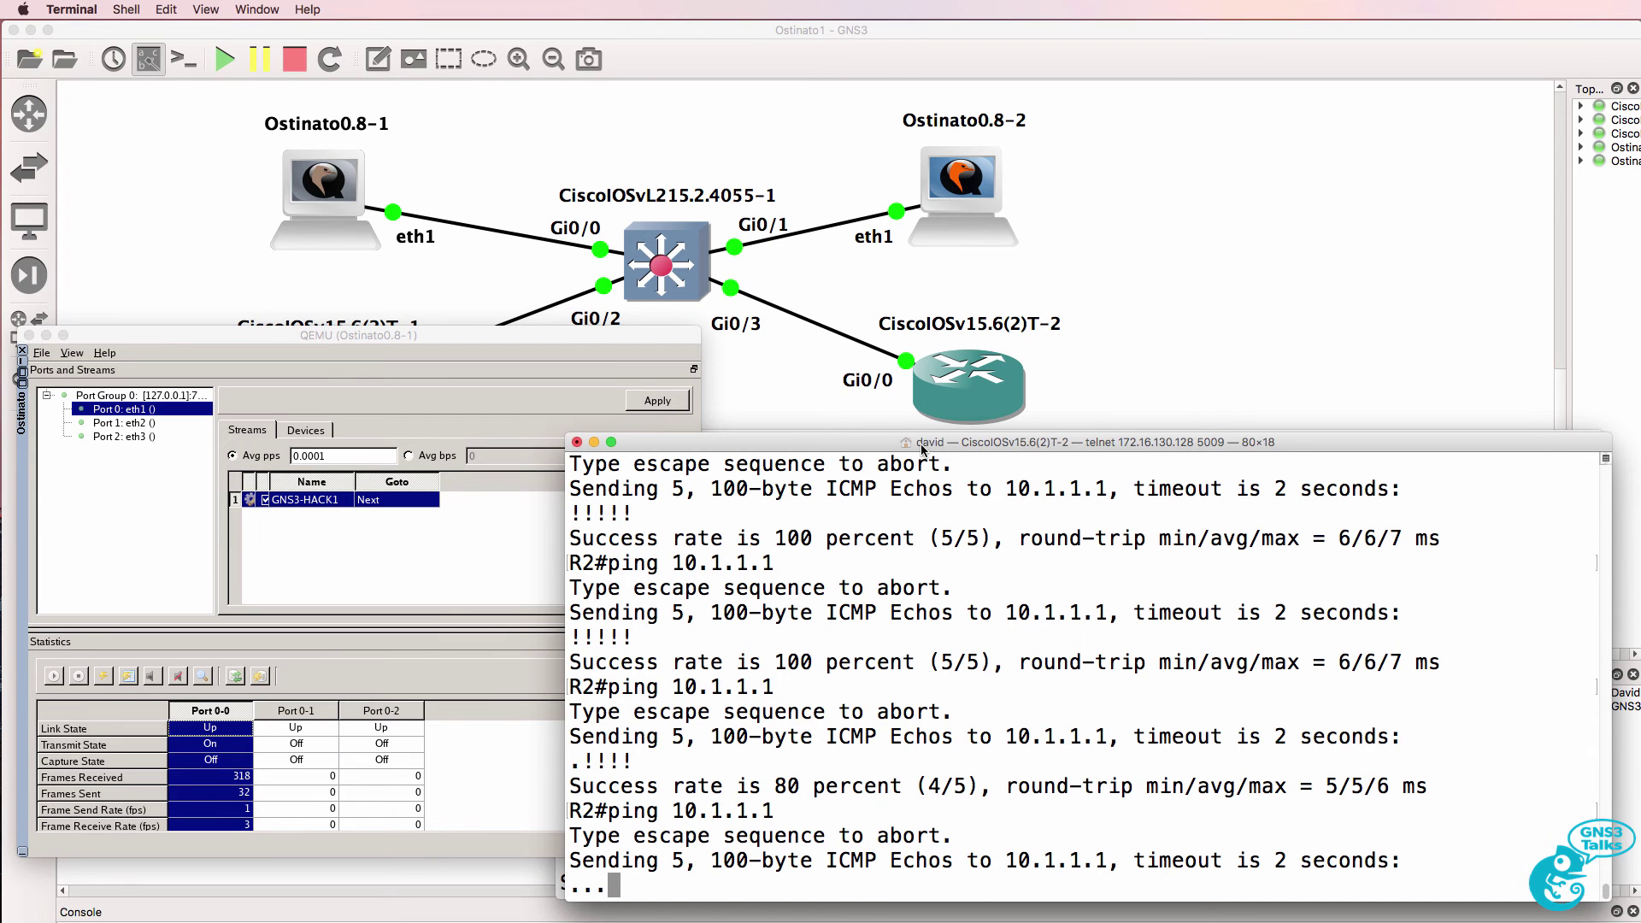
# Step: Redisplay the switch MAC table, highlighting 0000.0000.0001 now on Gi0/0 versus earlier Gi0/2
pyautogui.click(561, 889)
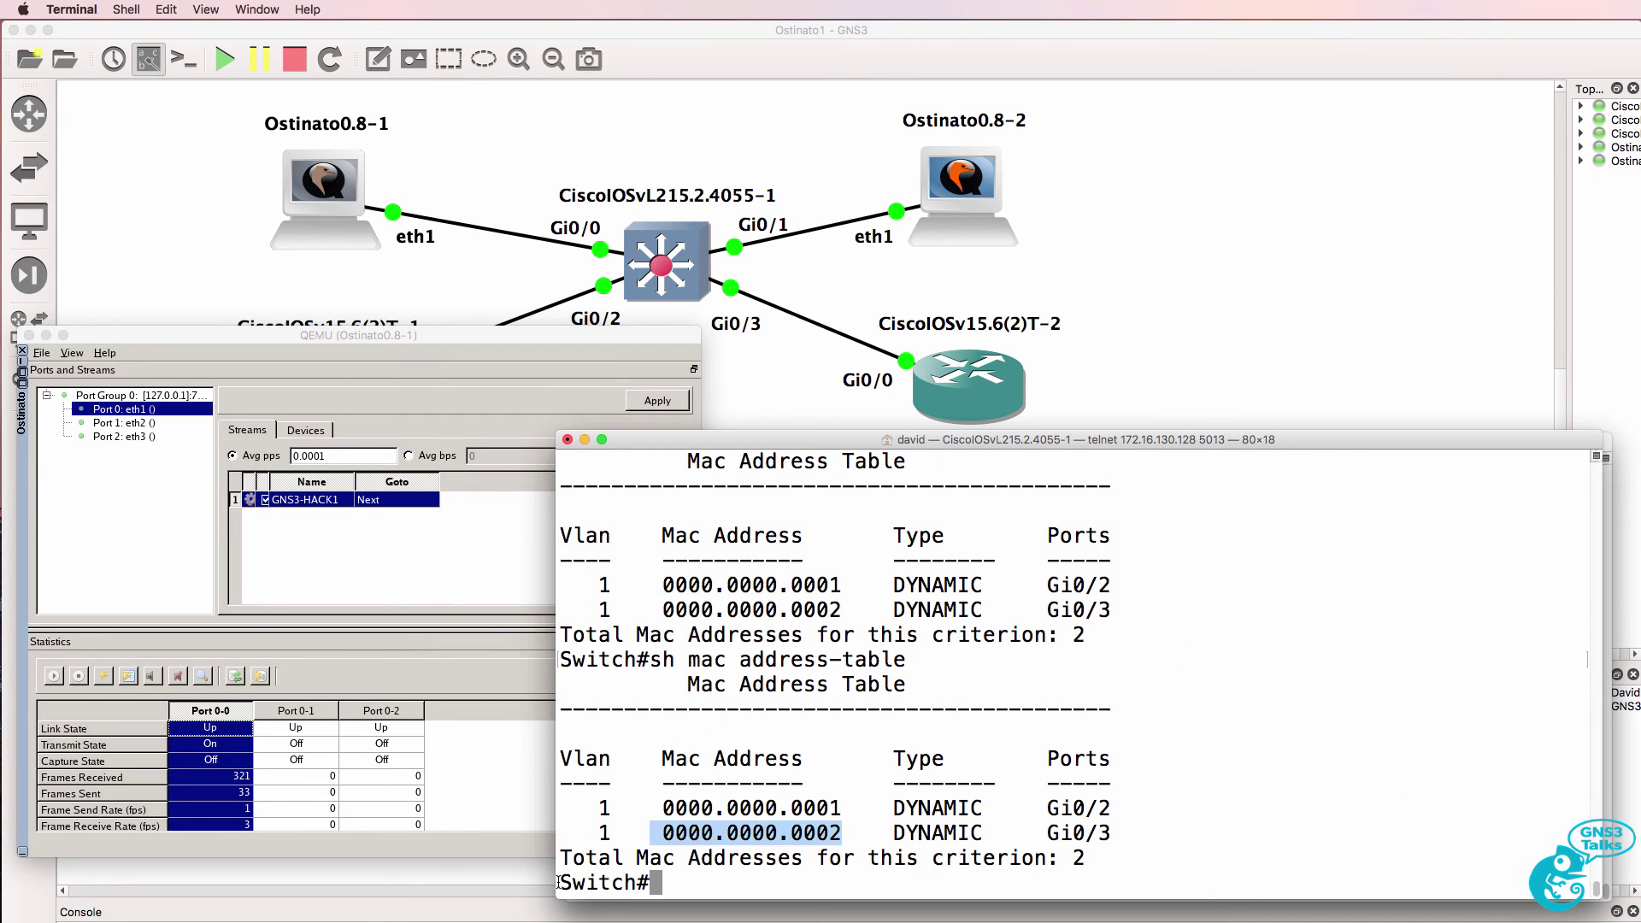
pyautogui.press('Return')
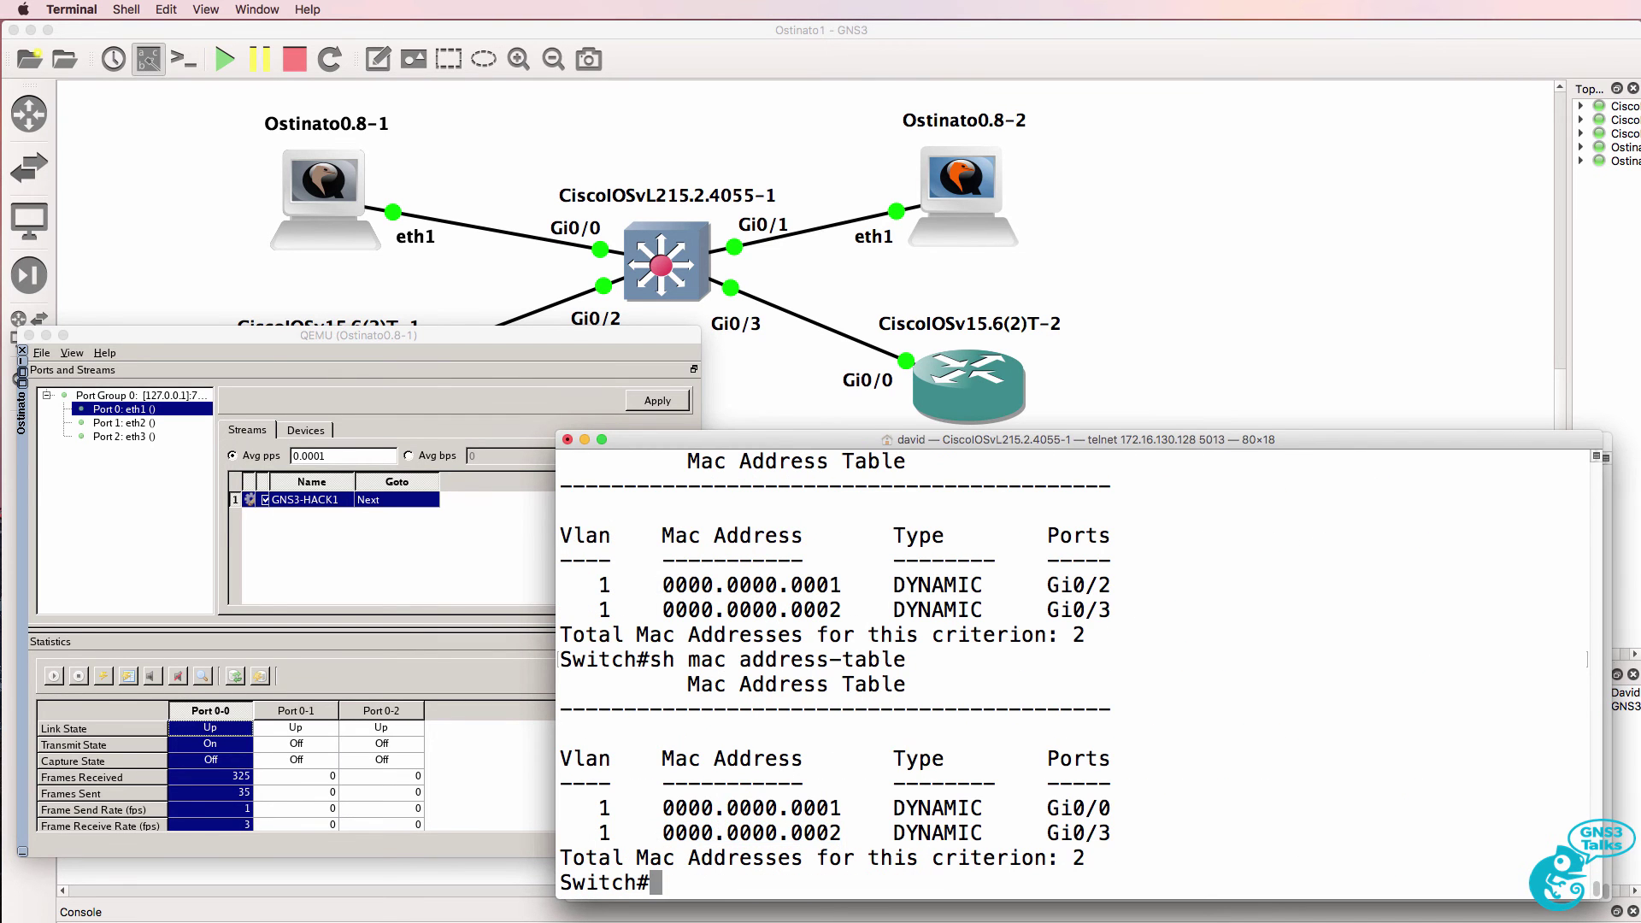
pyautogui.moveTo(598, 807); pyautogui.dragTo(1122, 806)
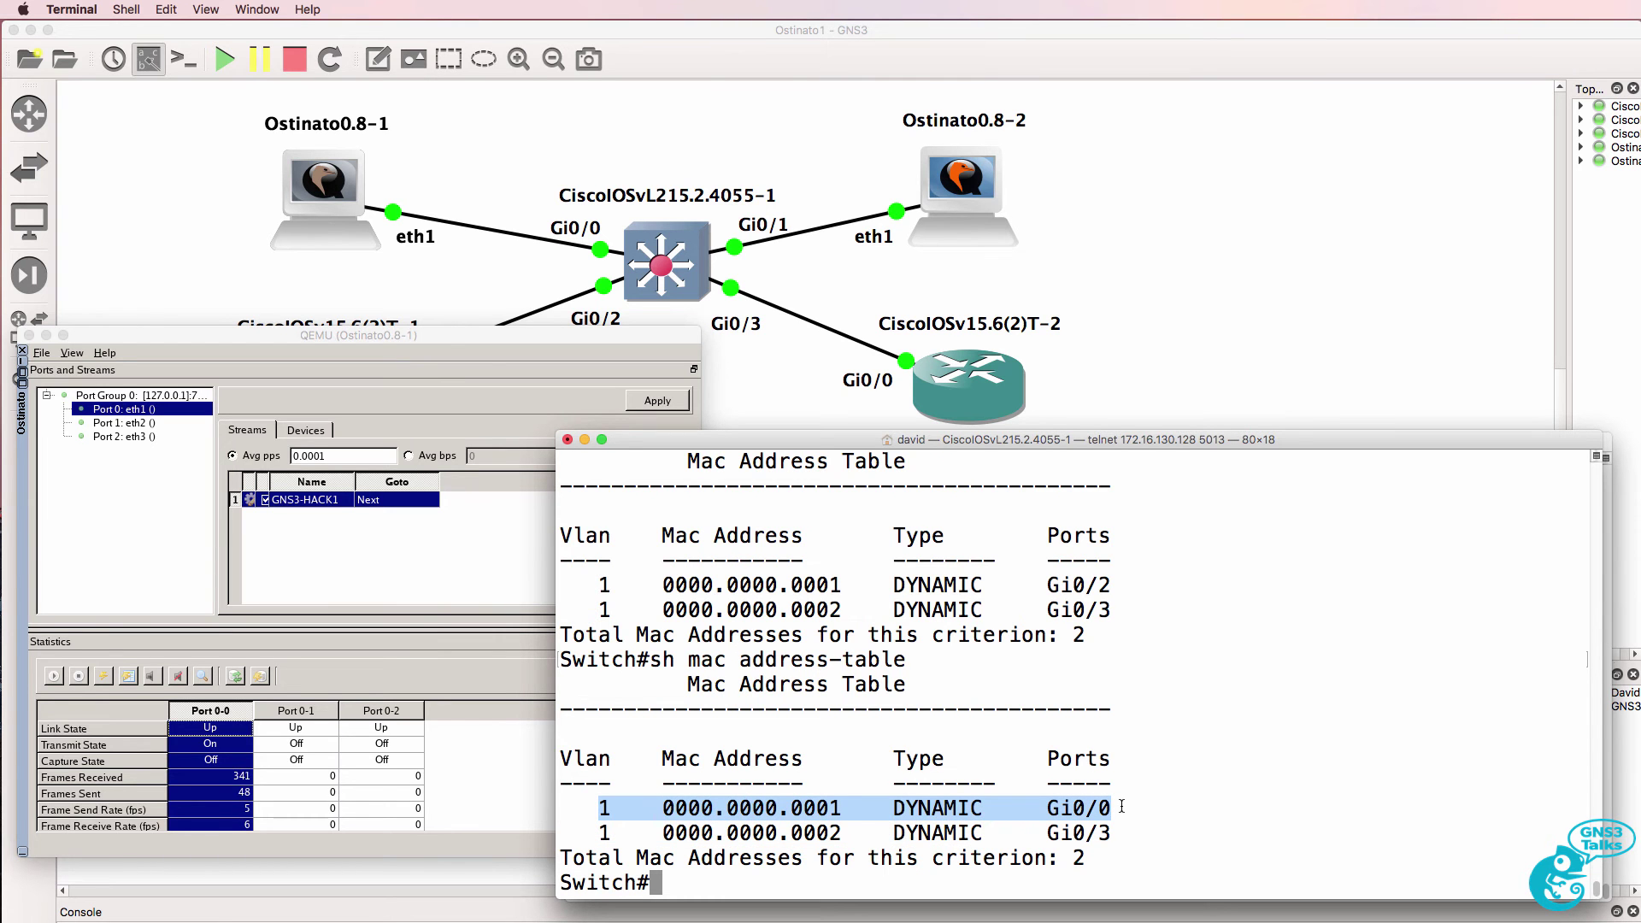
pyautogui.moveTo(587, 585); pyautogui.dragTo(1120, 590)
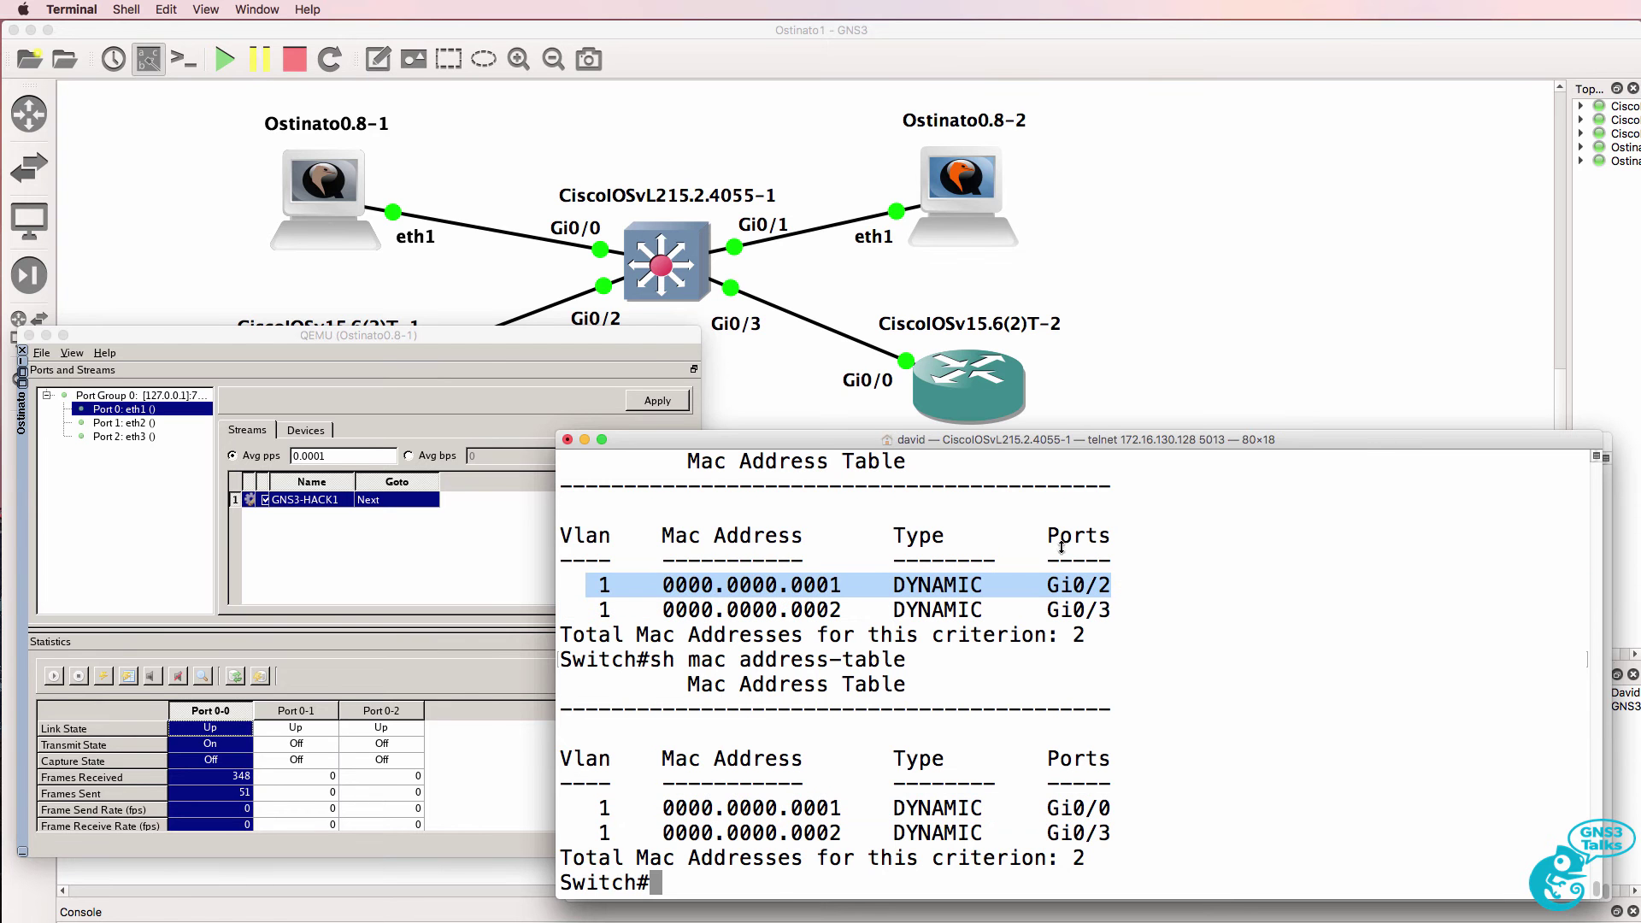
# Step: Move the Ostinato window lower and shift both IOSv routers up on the GNS3 canvas
pyautogui.moveTo(598, 340); pyautogui.dragTo(596, 409)
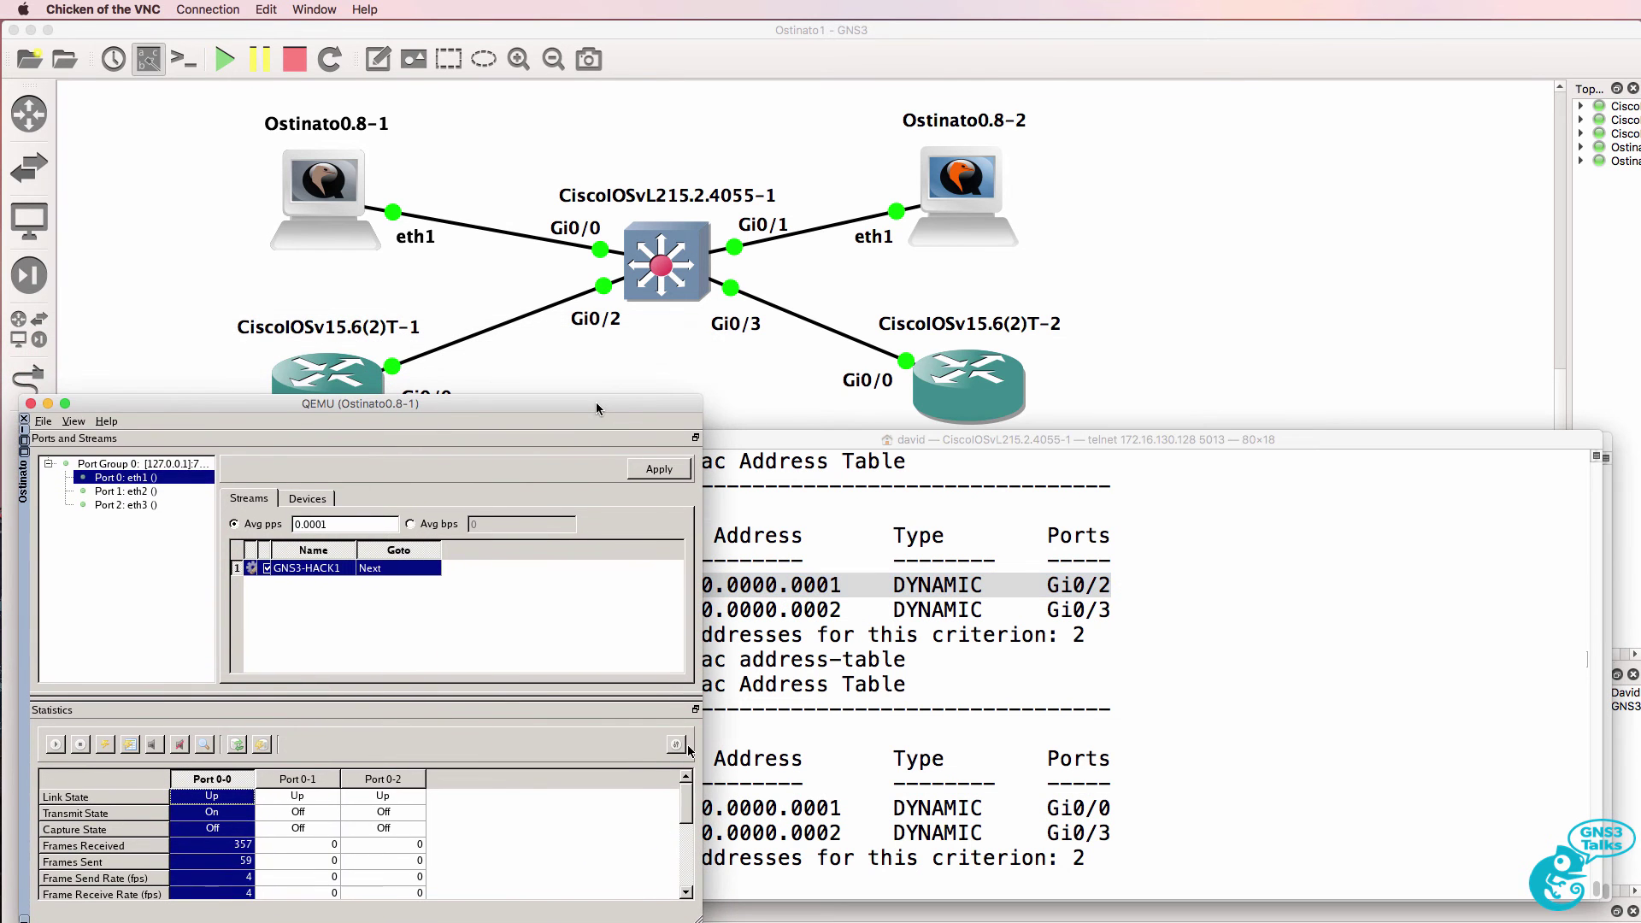
pyautogui.moveTo(330, 381)
pyautogui.mouseDown()
pyautogui.moveTo(315, 343)
pyautogui.moveTo(332, 349)
pyautogui.mouseUp()
pyautogui.moveTo(989, 399); pyautogui.dragTo(985, 365)
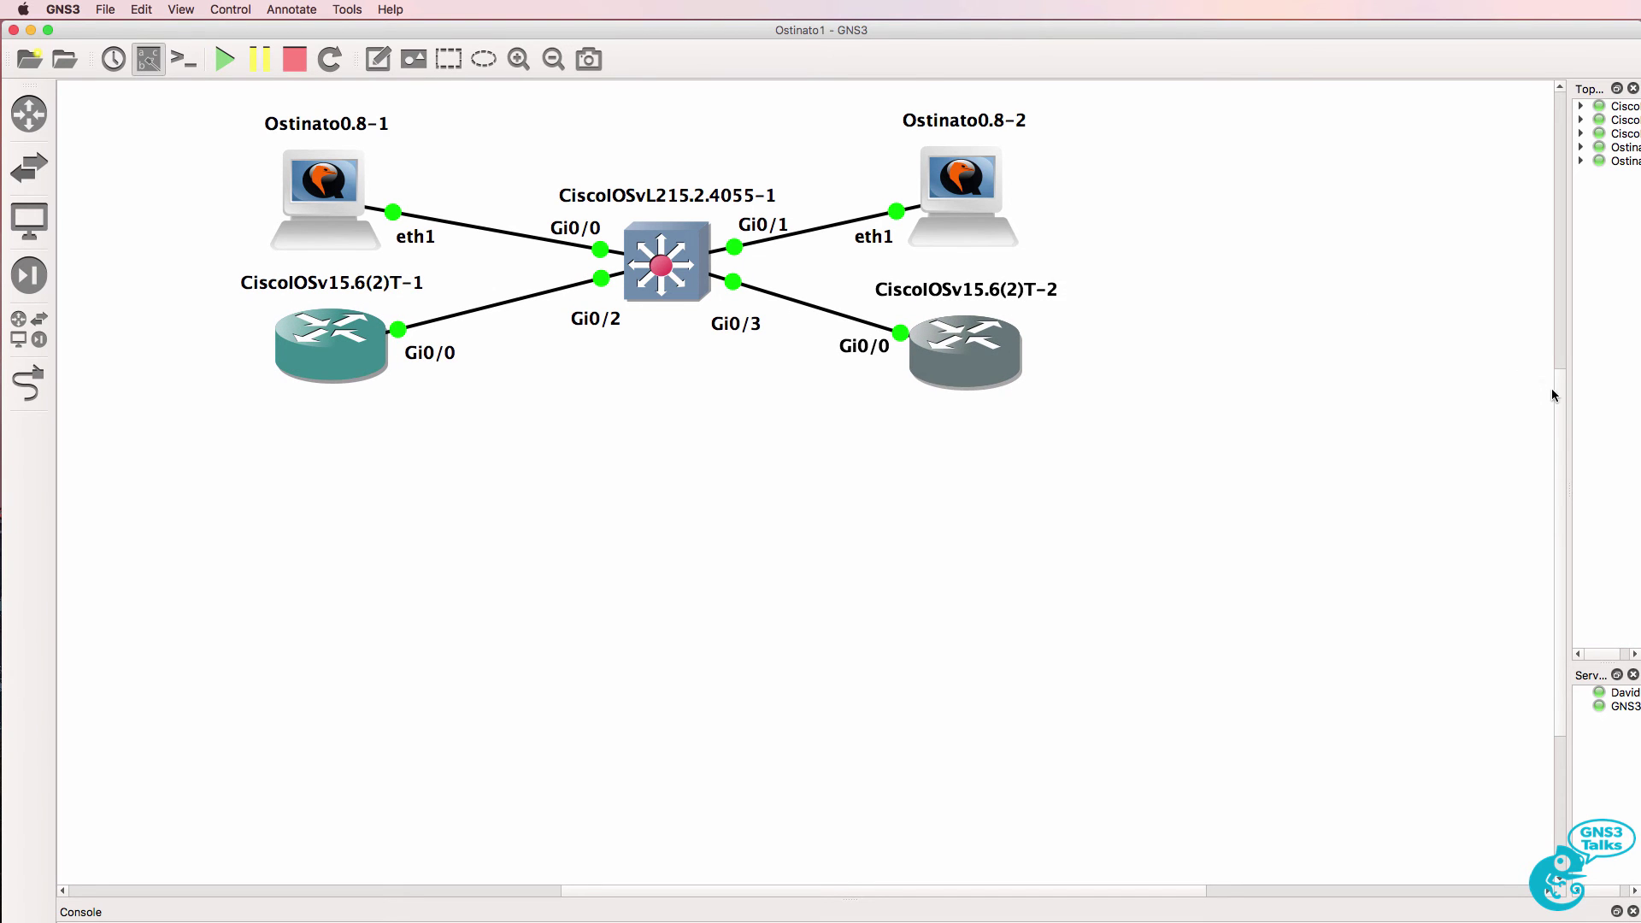
# Step: Show the switch MAC address table again and highlight 0000.0000.0001 on Gi0/0
pyautogui.scroll(-2, 1553, 395)
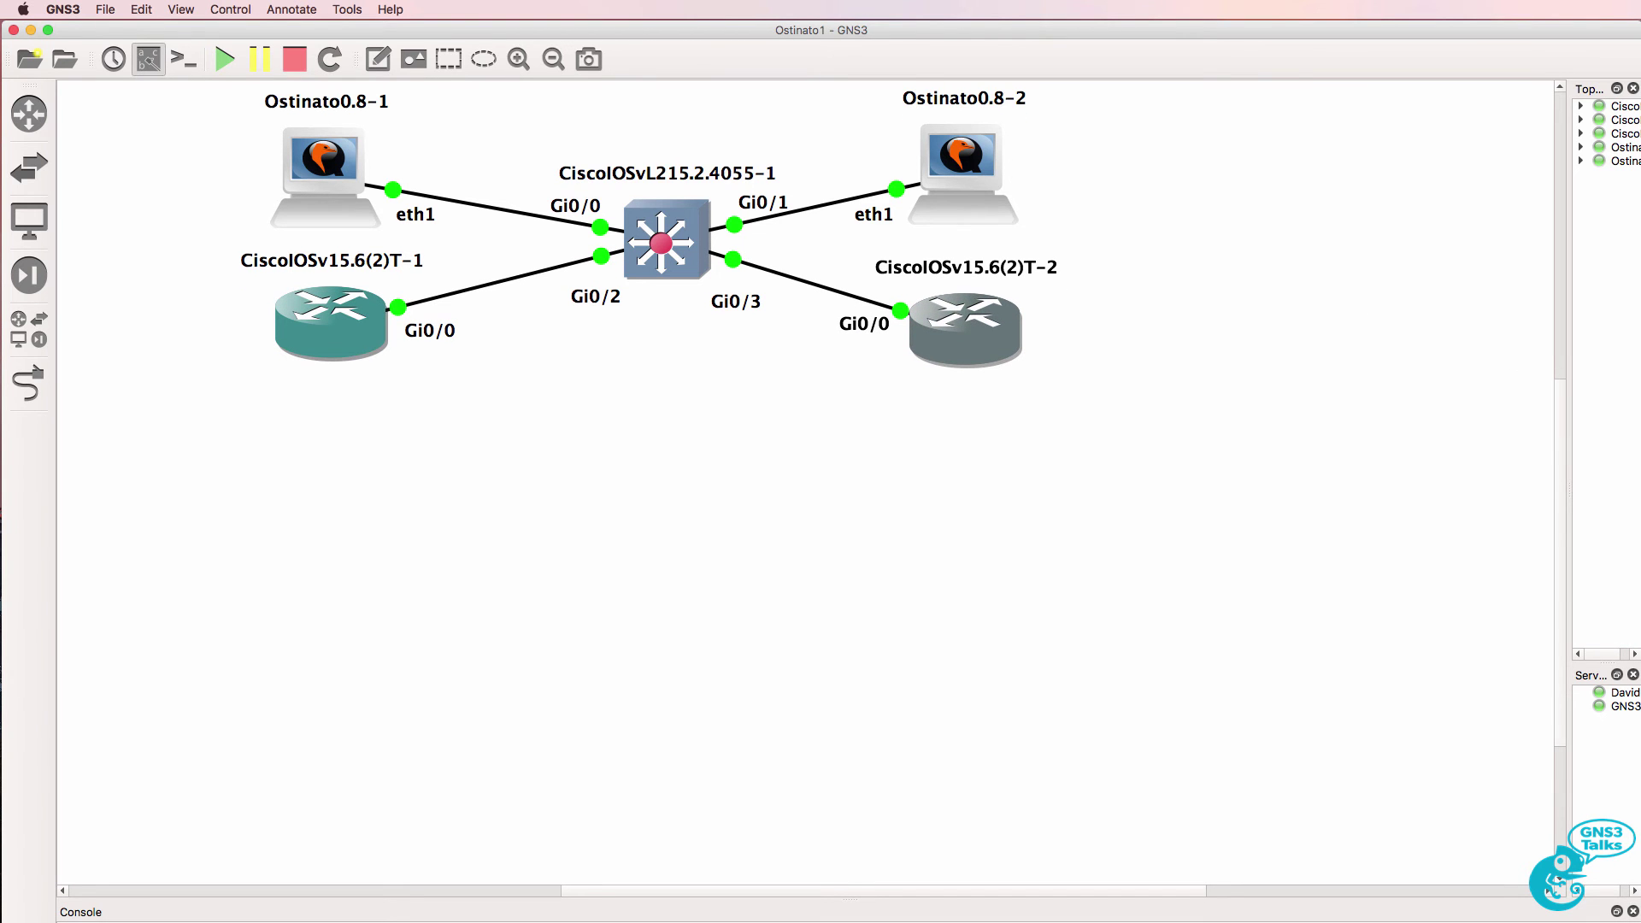
pyautogui.press('super+Tab')
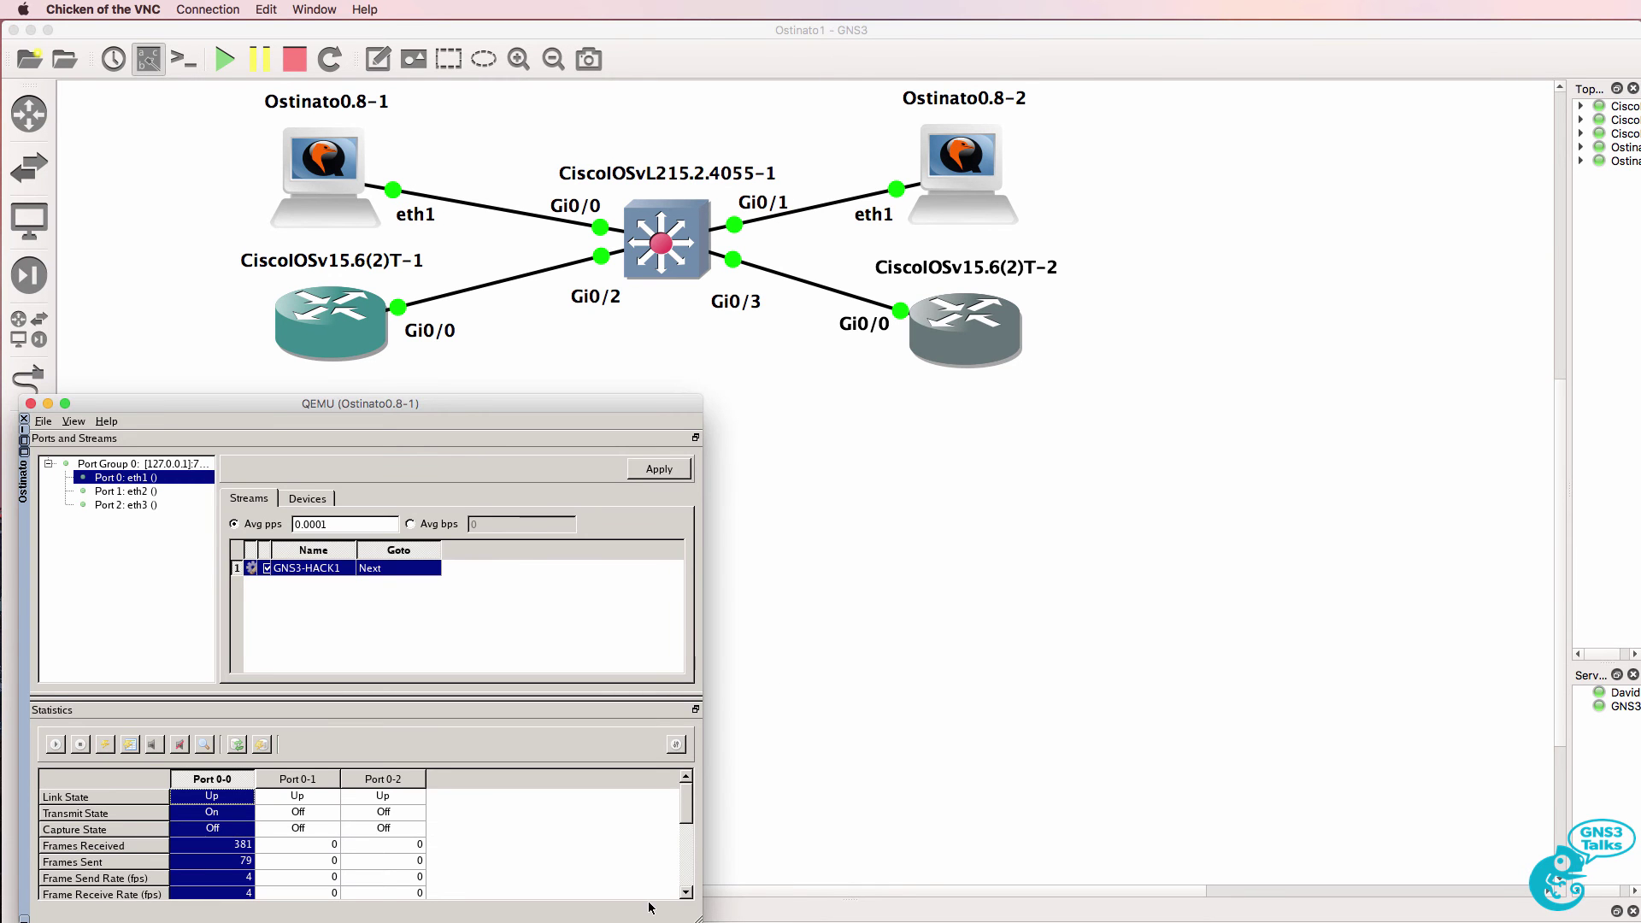
pyautogui.press('super+Tab')
pyautogui.click(958, 661)
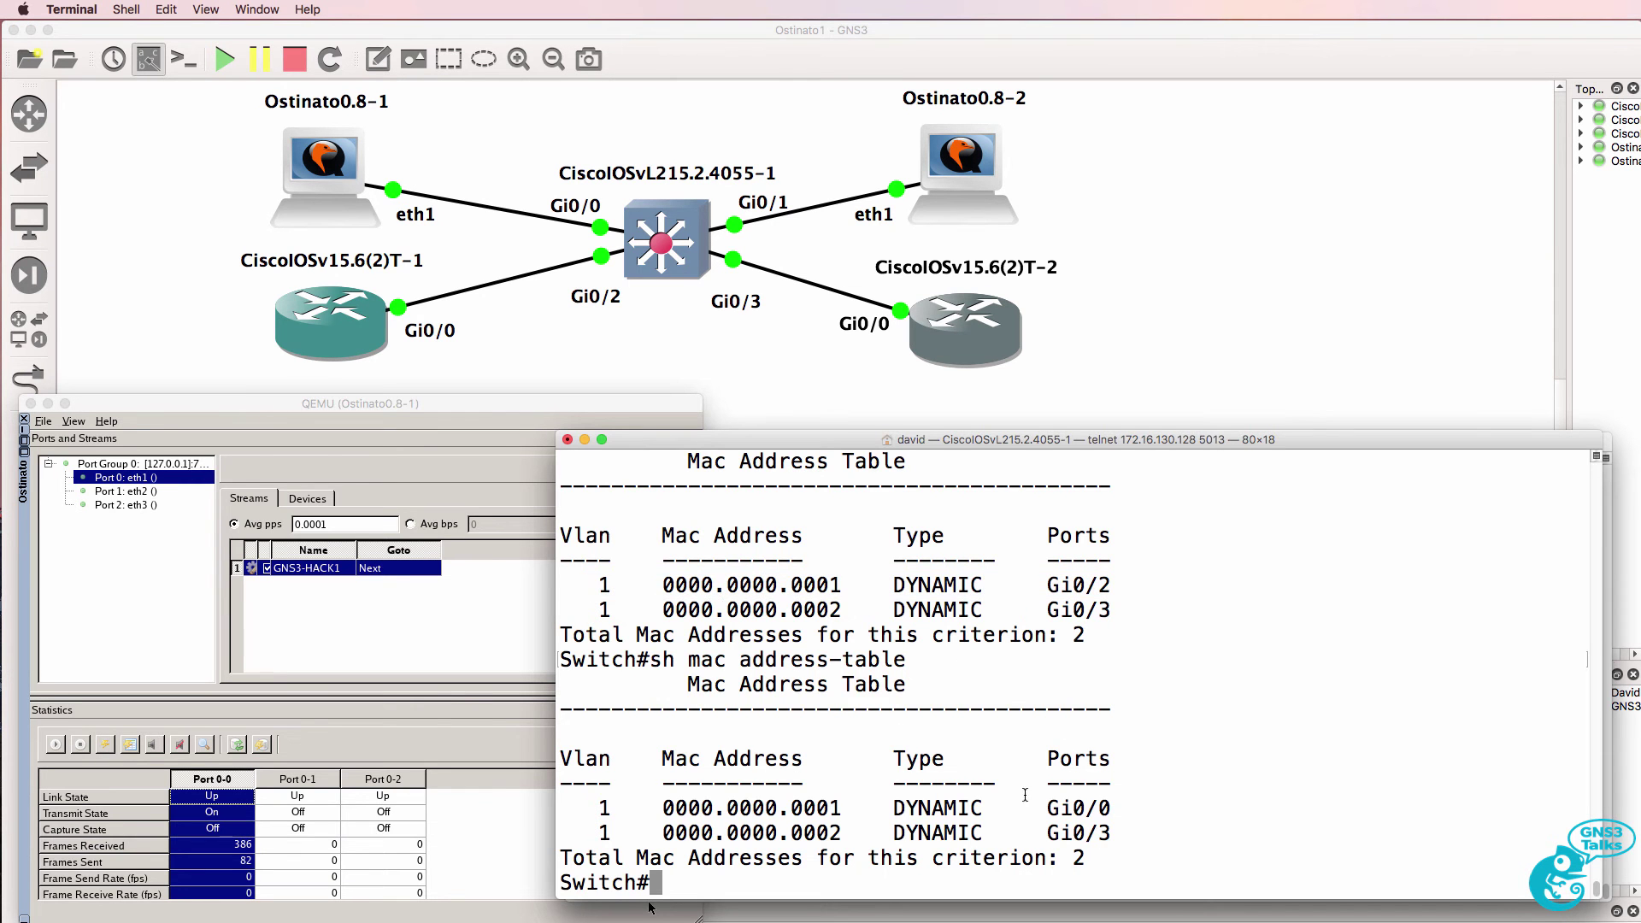
pyautogui.moveTo(1158, 804); pyautogui.dragTo(466, 803)
pyautogui.press('Up')
pyautogui.press('Return')
pyautogui.moveTo(1048, 808); pyautogui.dragTo(1200, 803)
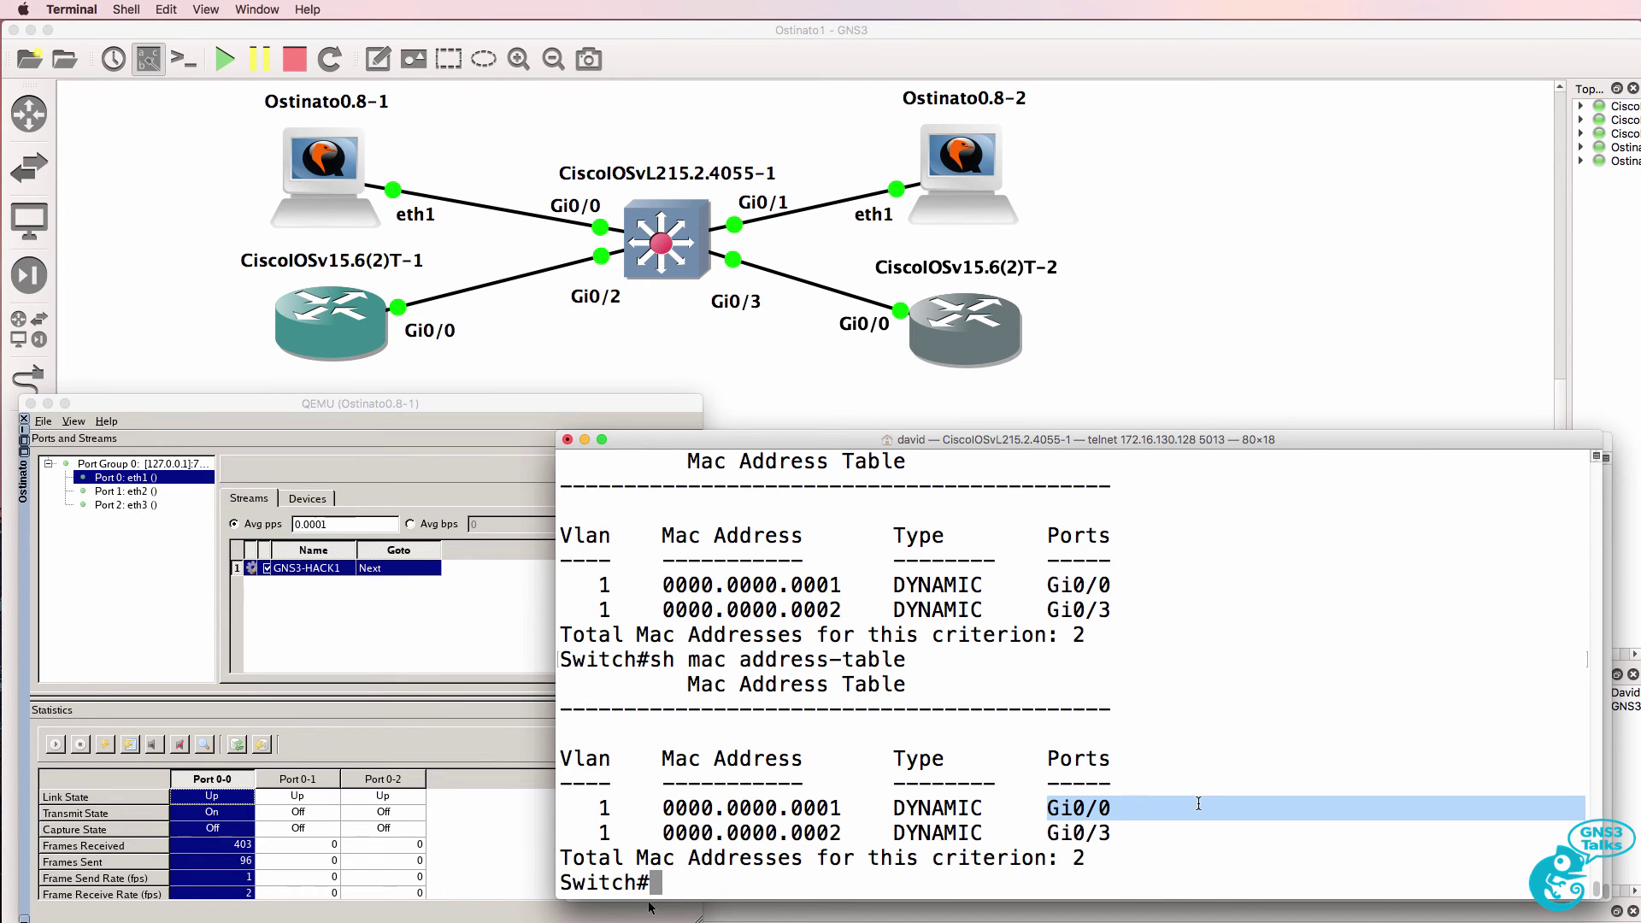
# Step: Rerun R2's ping to 10.1.1.1 and watch it fail at 0 percent
pyautogui.click(334, 844)
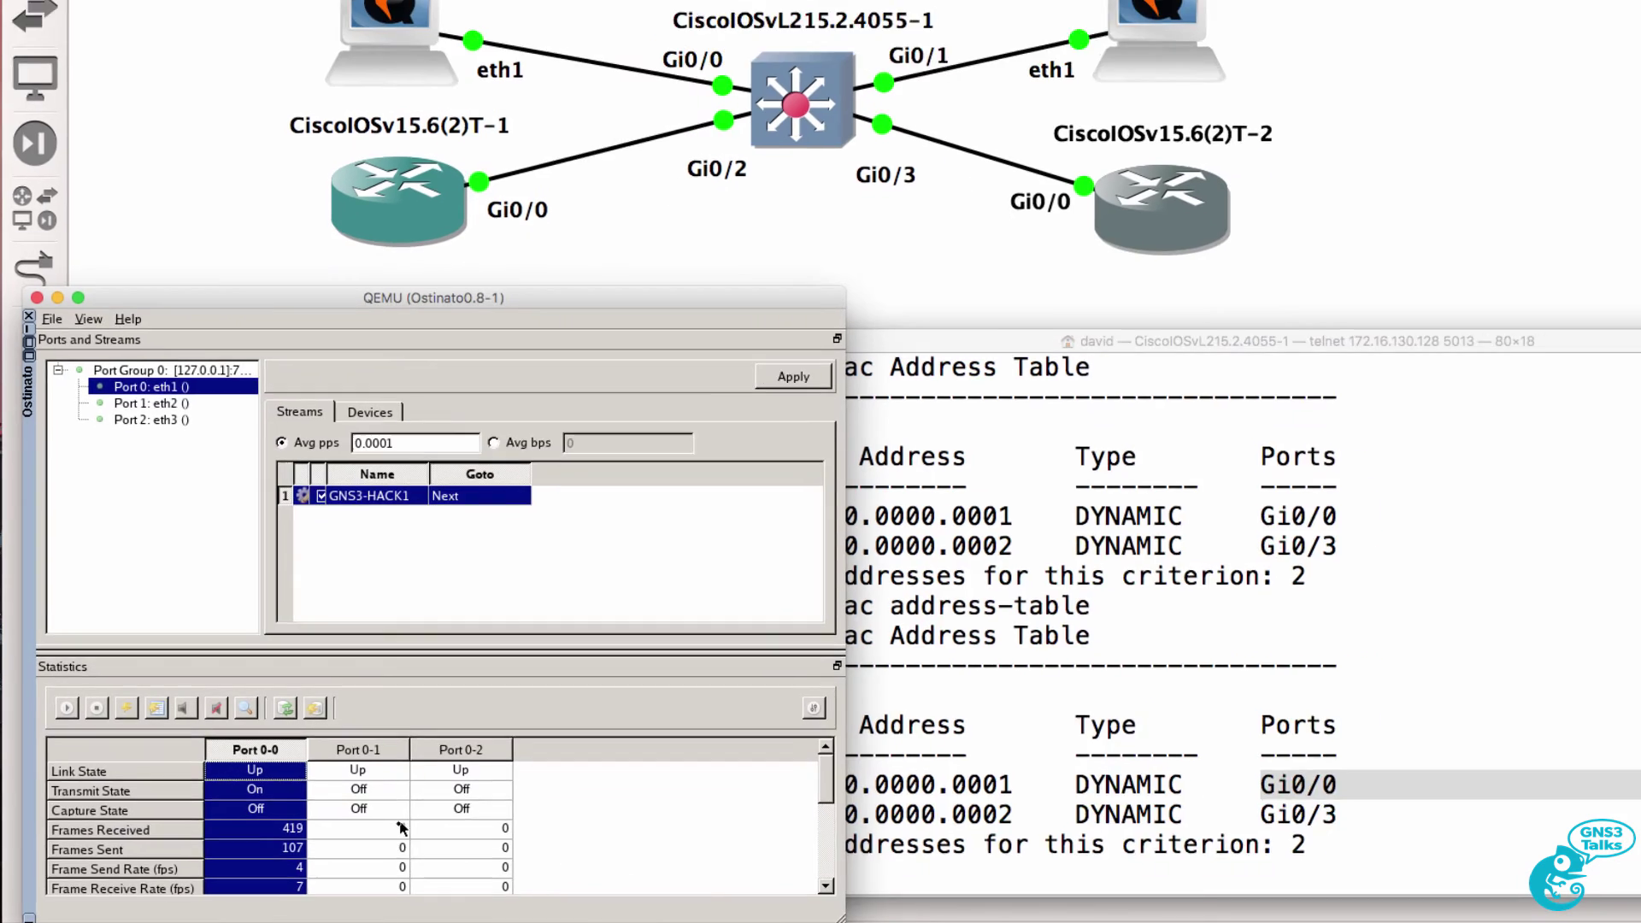
pyautogui.click(1276, 338)
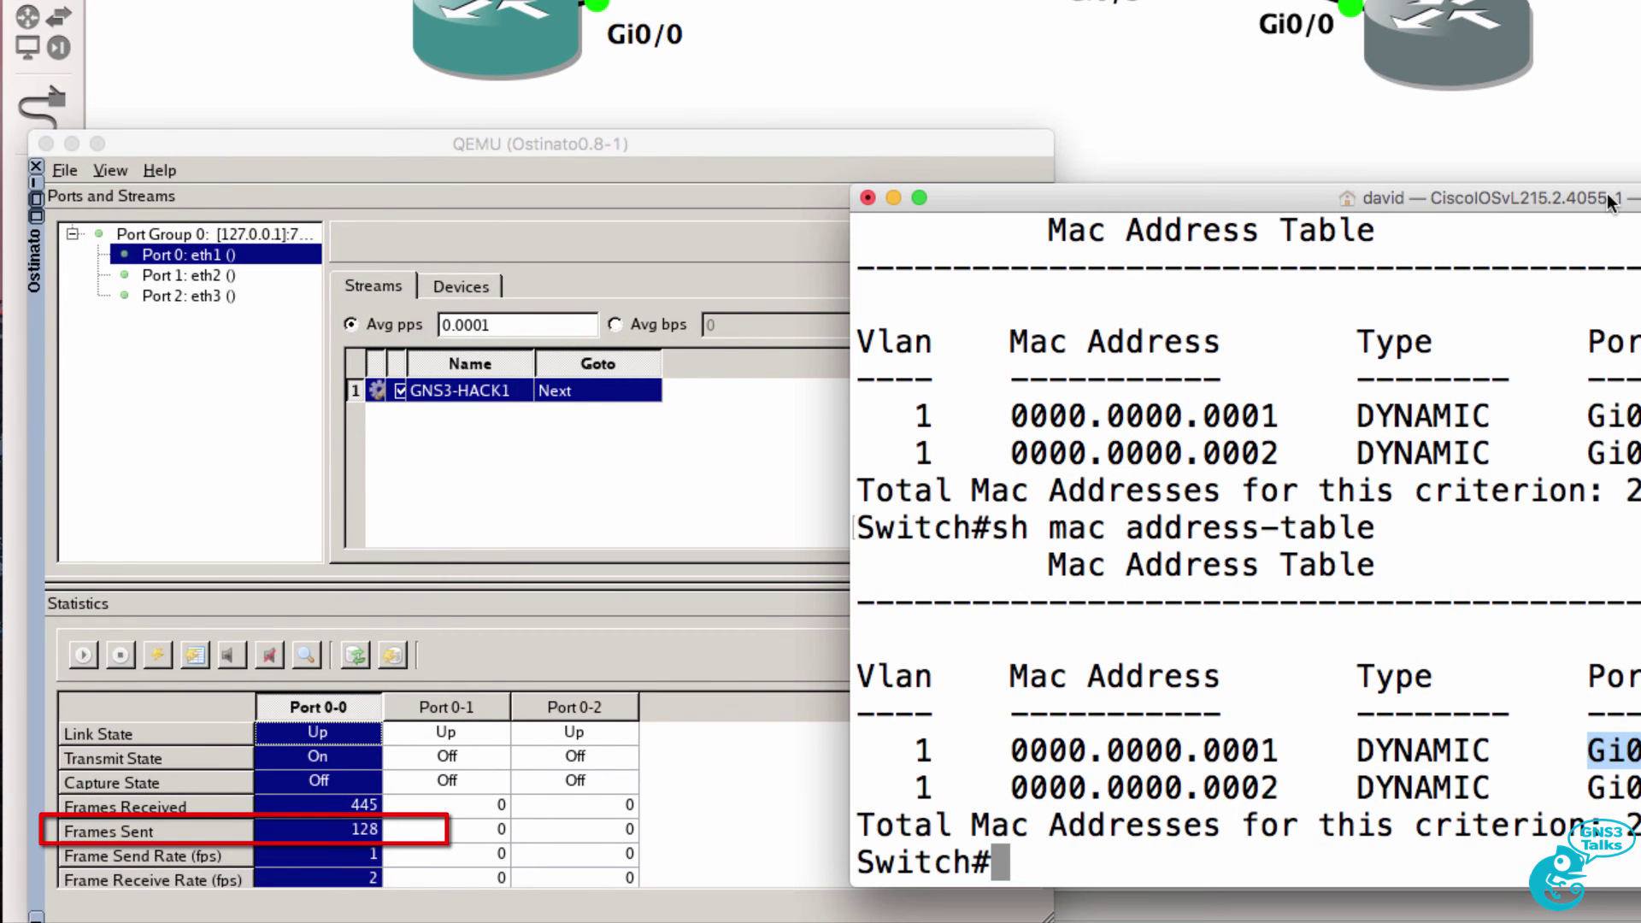
pyautogui.moveTo(1607, 193); pyautogui.dragTo(1630, 216)
pyautogui.click(1620, 202)
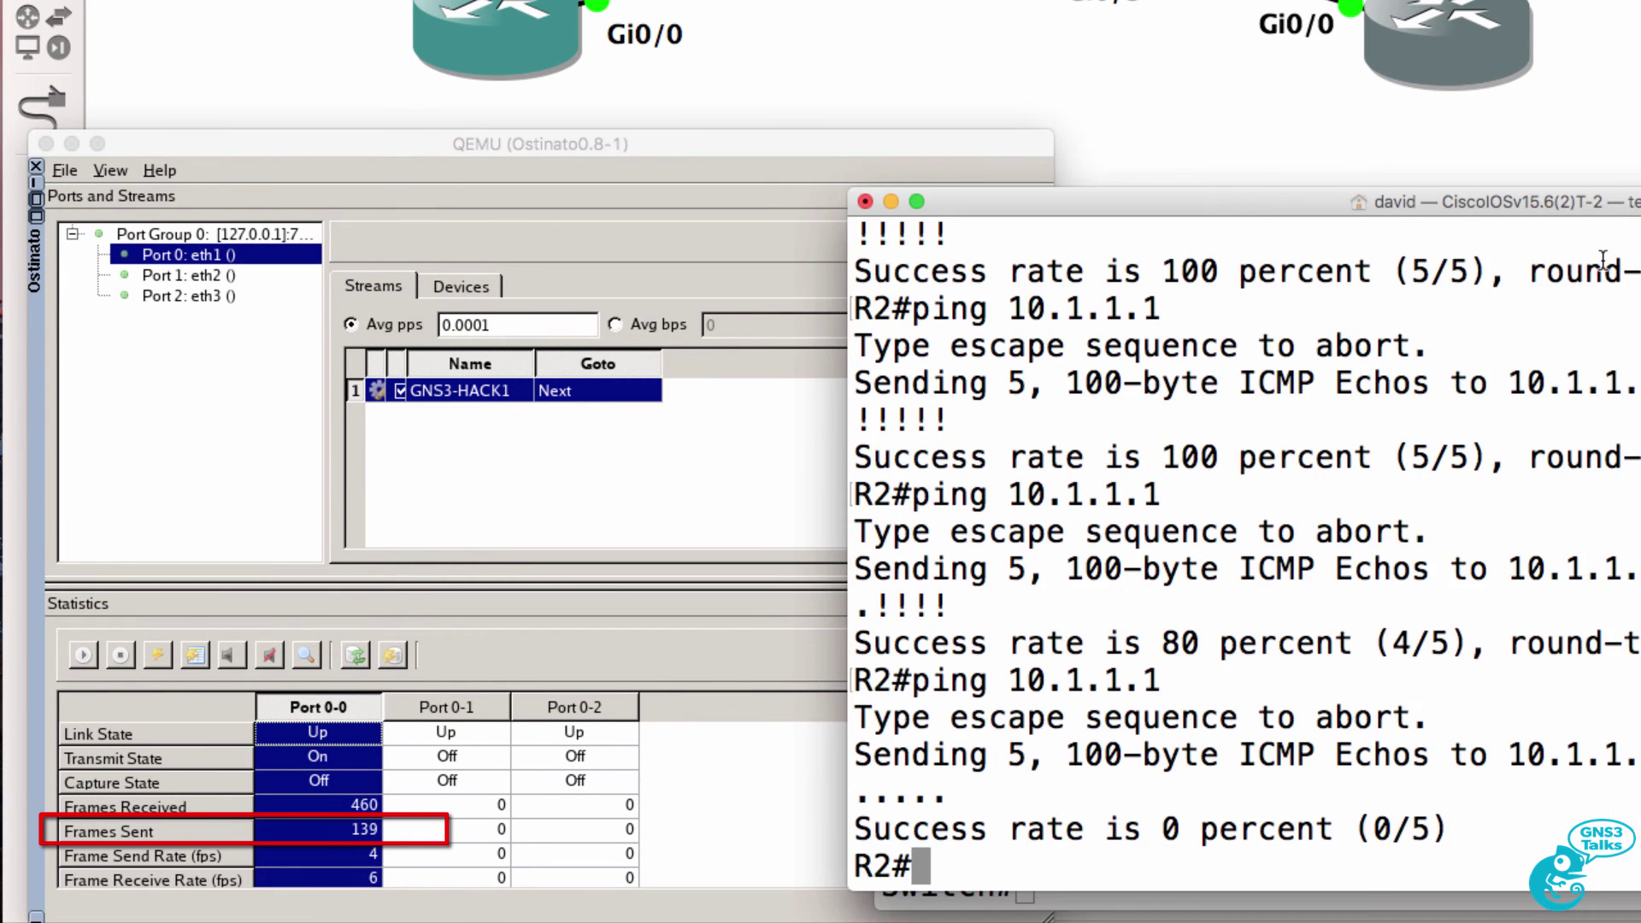
pyautogui.press('Return')
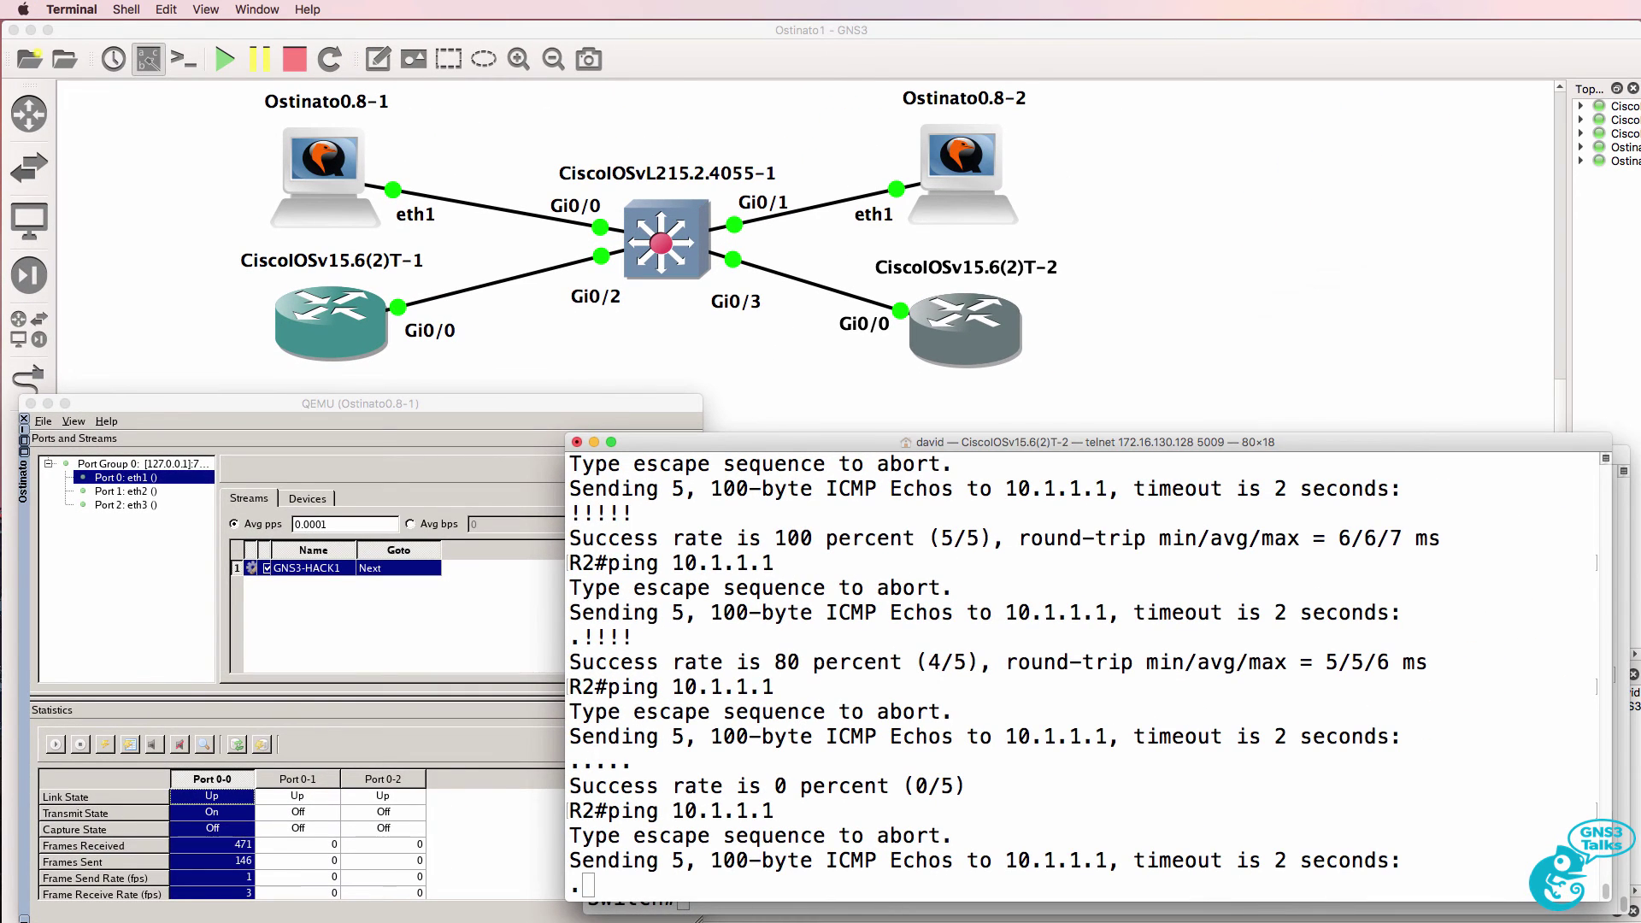
pyautogui.press('super+grave')
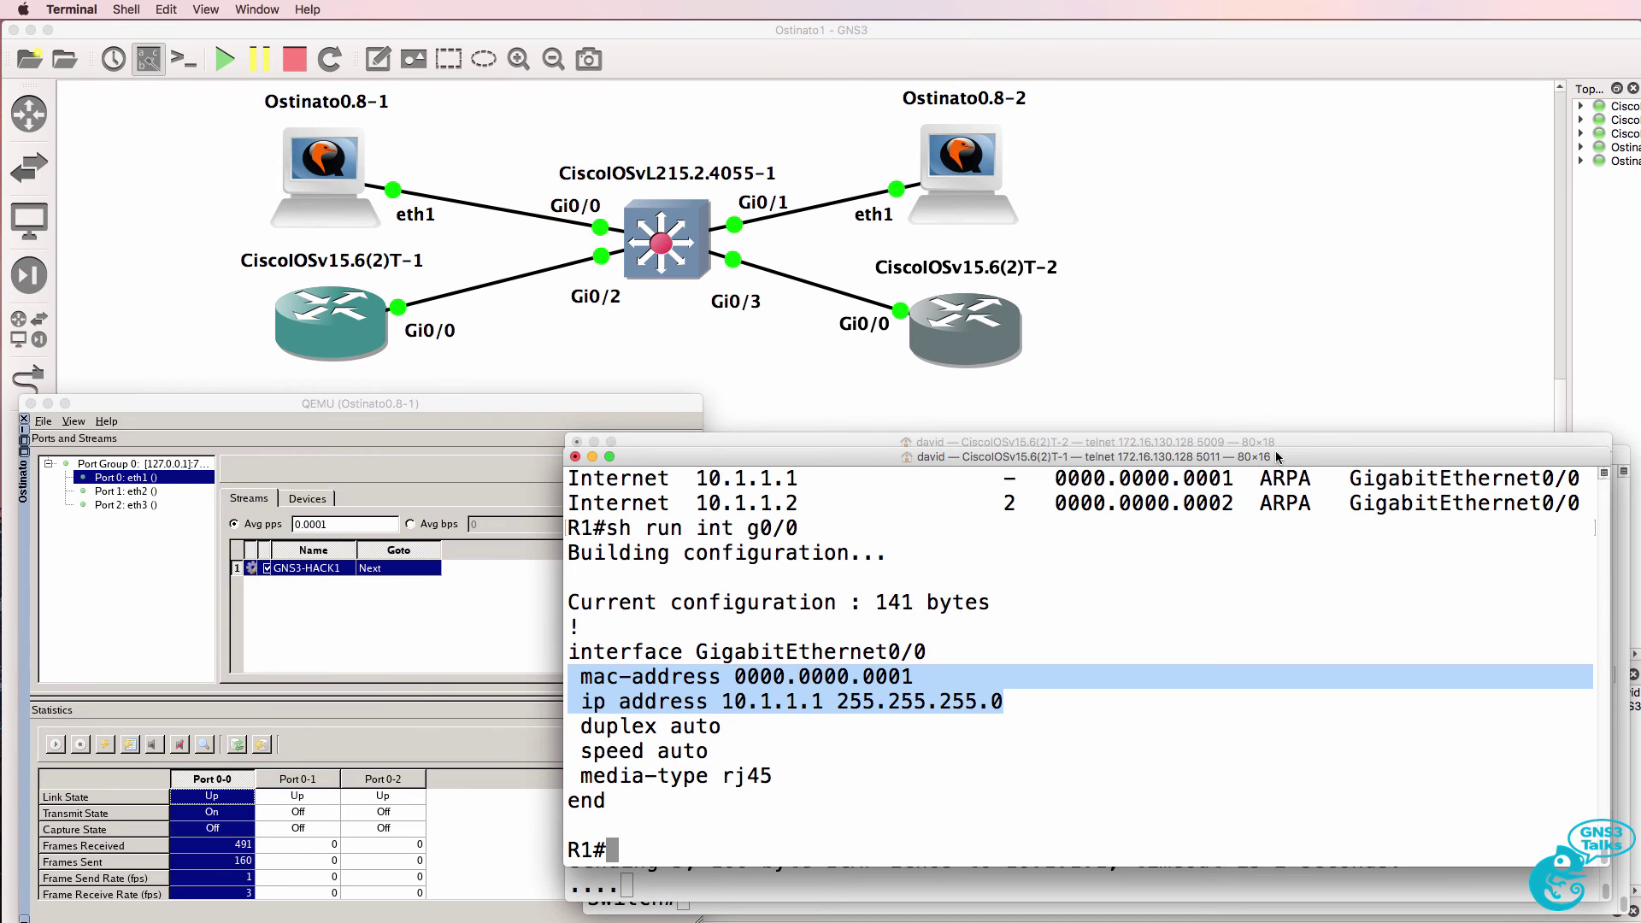
# Step: Ping 10.1.1.2 from R1 to confirm it still succeeds
pyautogui.write('ping 10.1.1.')
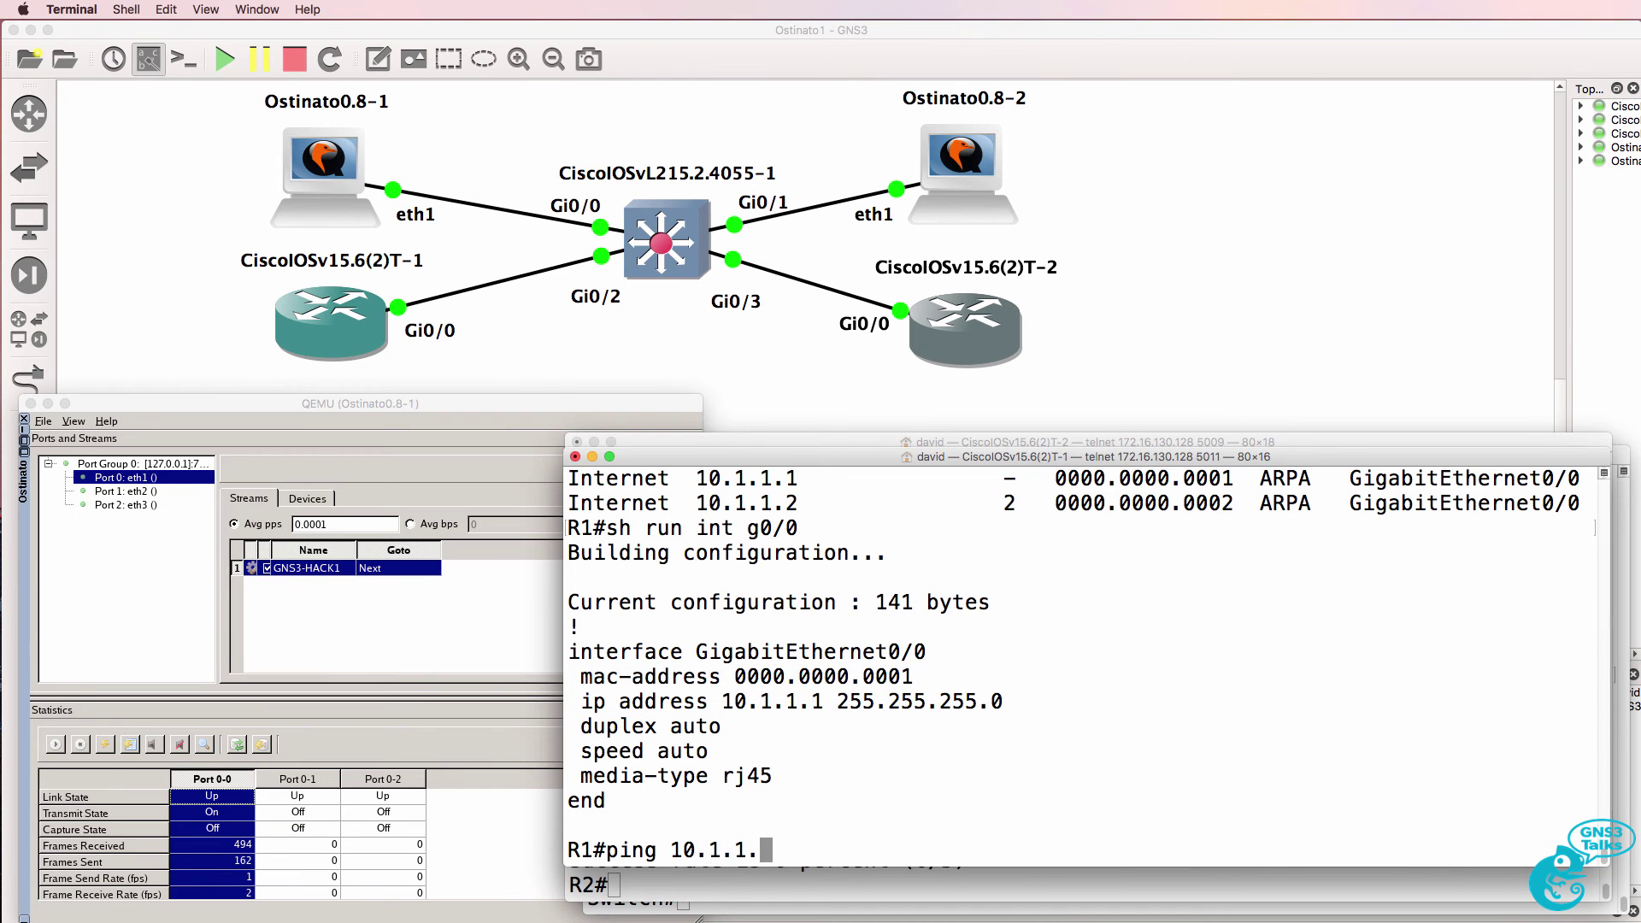
pyautogui.write('2')
pyautogui.press('Return')
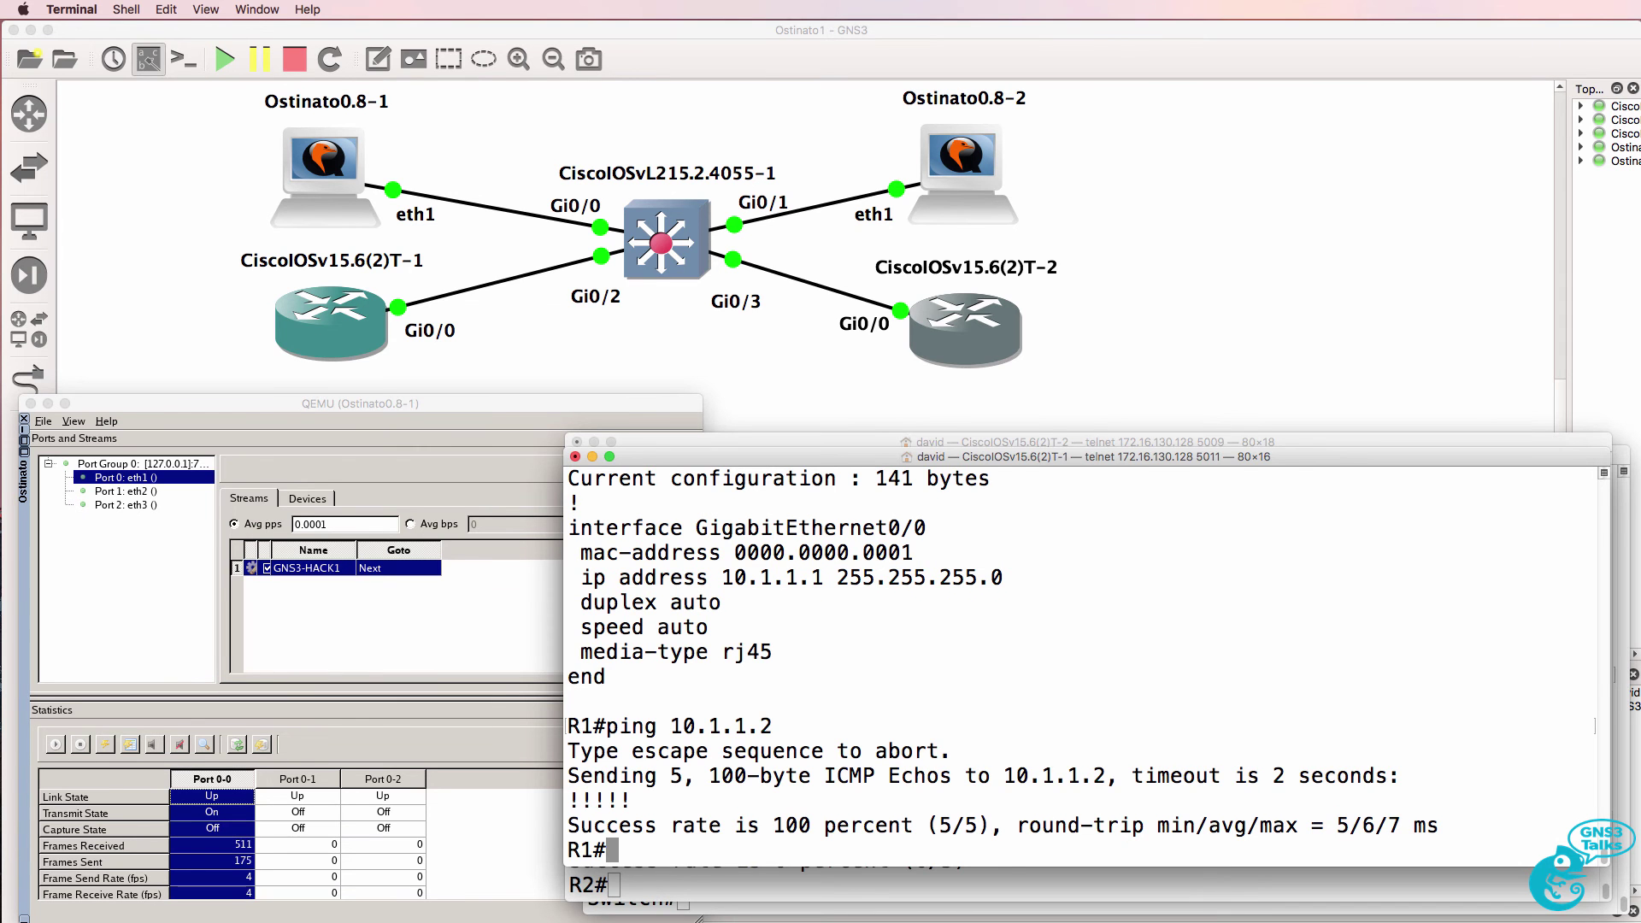
pyautogui.press('super+grave')
# Step: Redisplay the switch MAC table, highlight 0000.0000.0001 on Gi0/0, and bring Ostinato's statistics forward
pyautogui.press('Up')
pyautogui.press('Down')
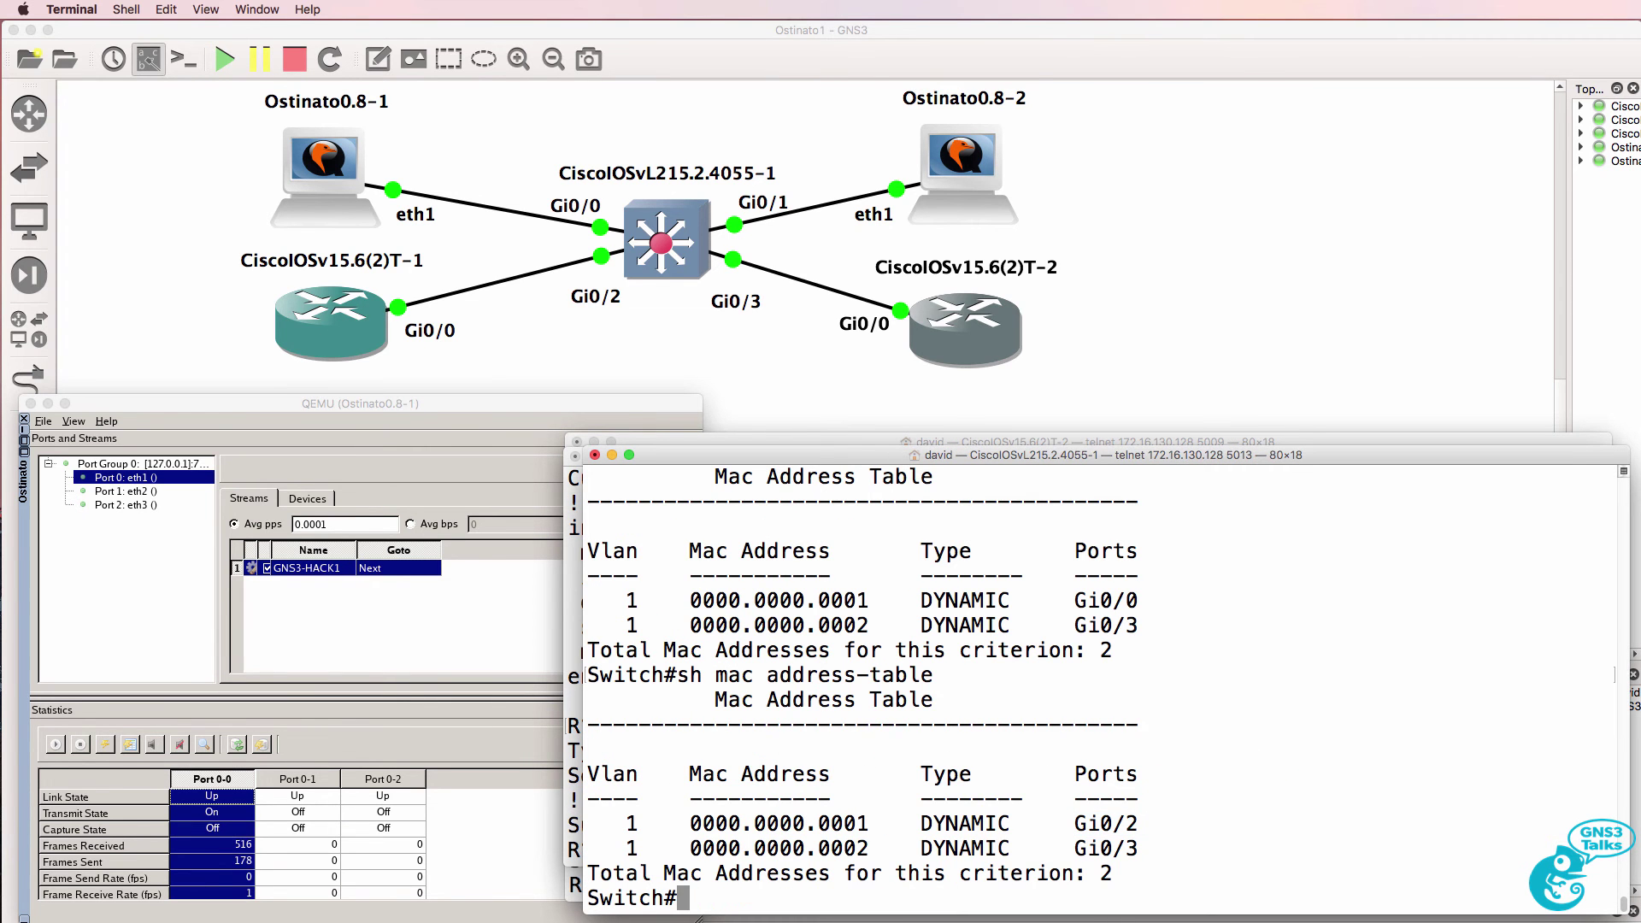
pyautogui.press('Up')
pyautogui.press('Return')
pyautogui.moveTo(1161, 832); pyautogui.dragTo(608, 819)
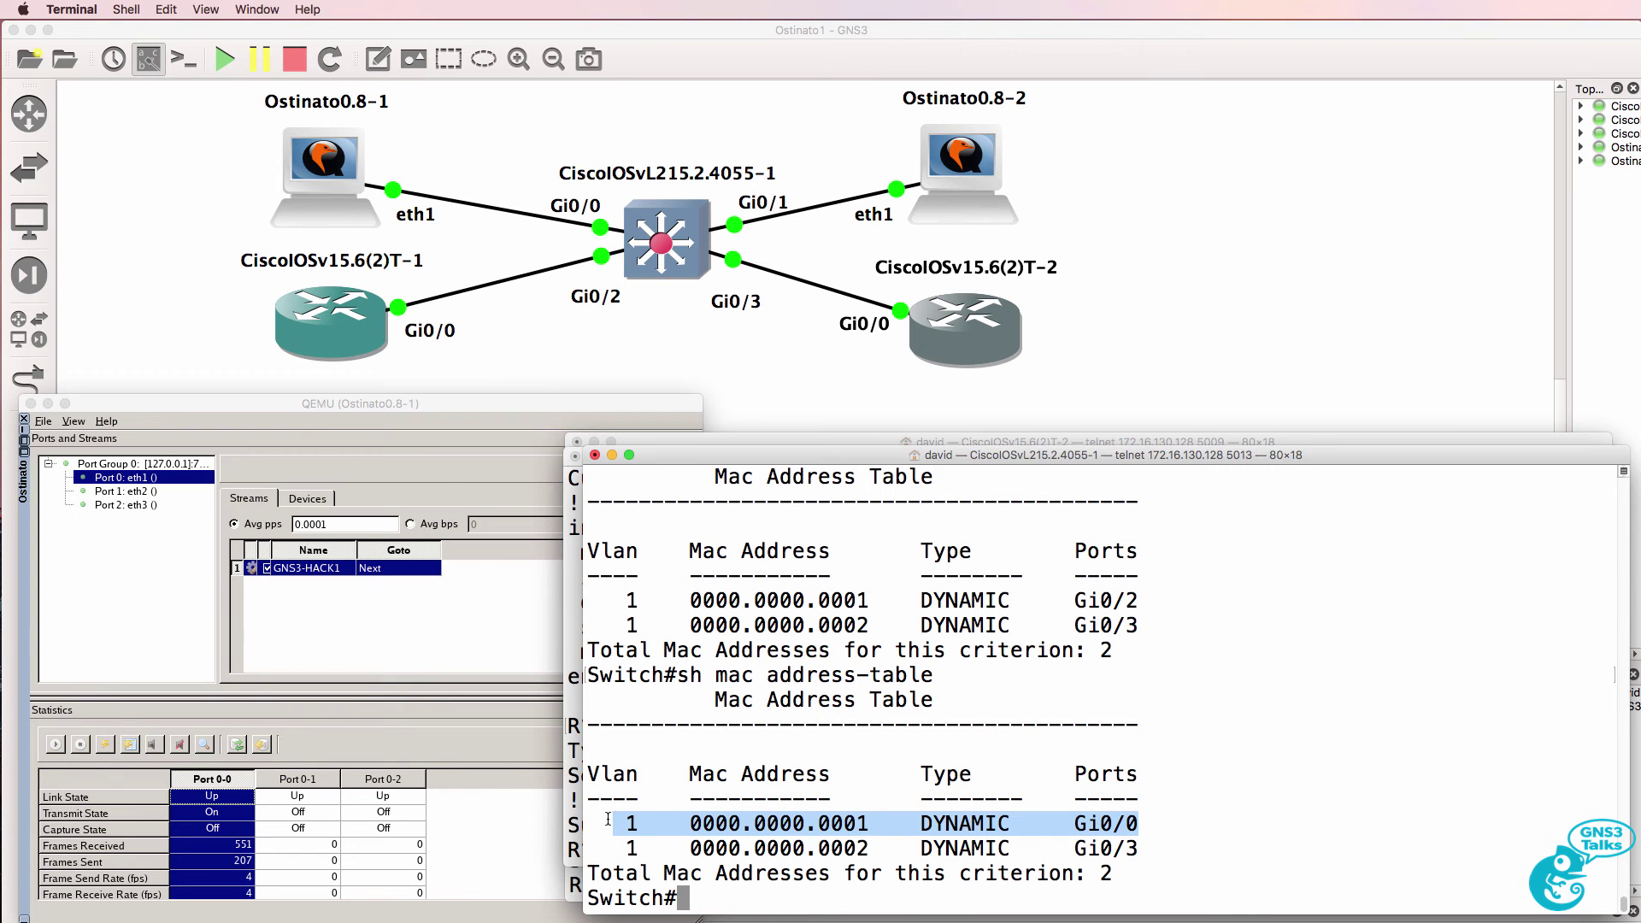
pyautogui.click(429, 416)
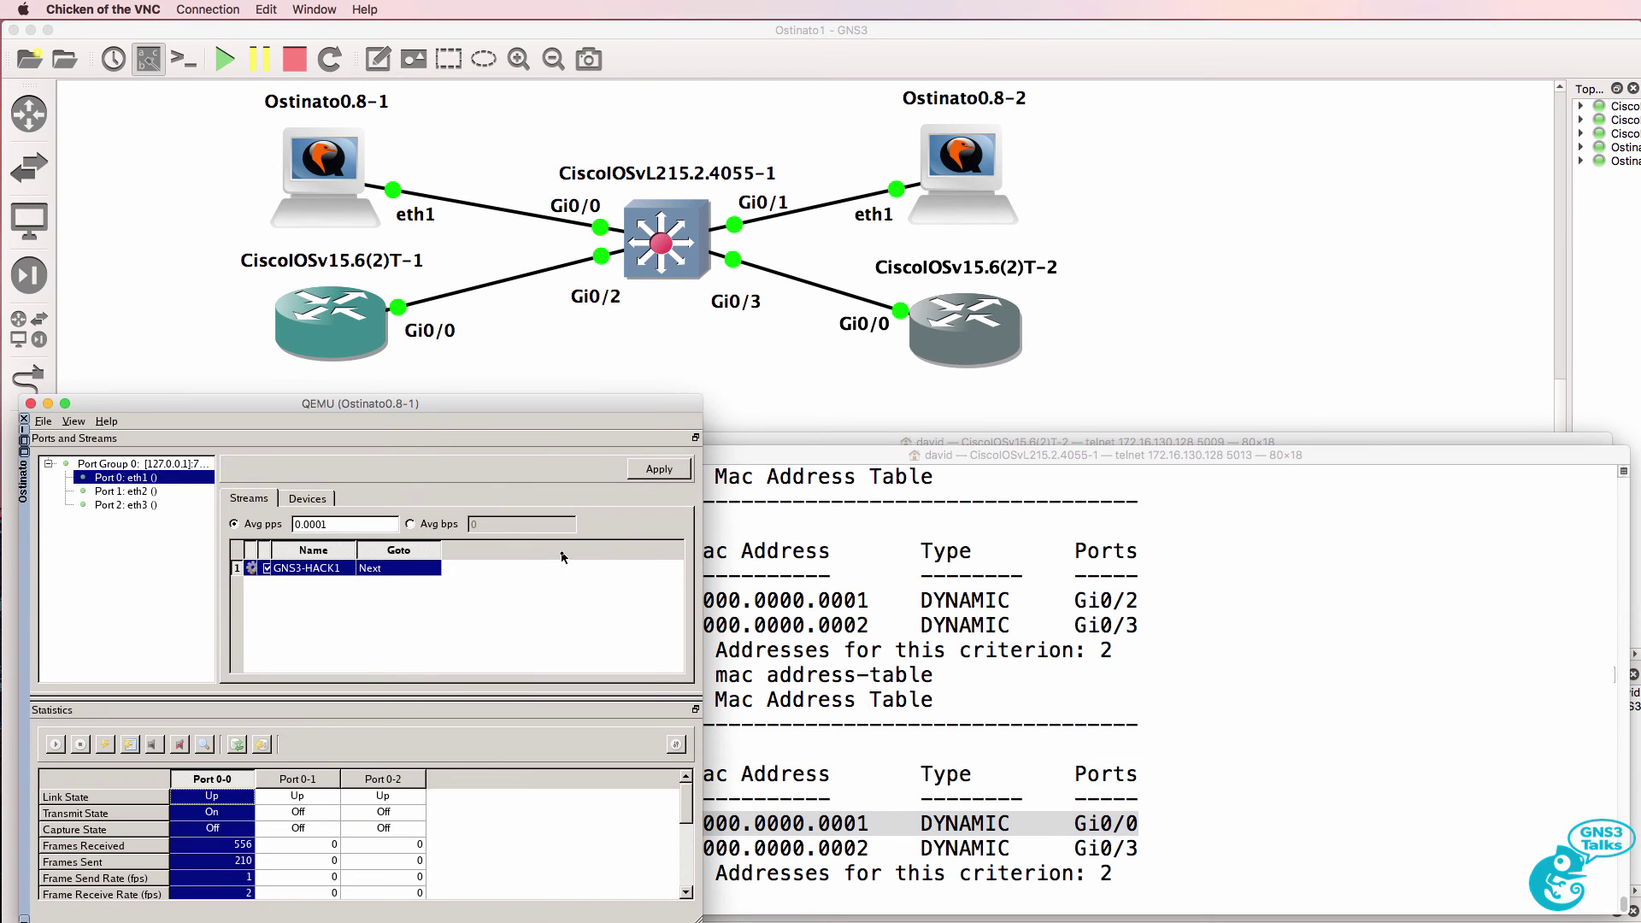
pyautogui.moveTo(348, 402); pyautogui.dragTo(353, 384)
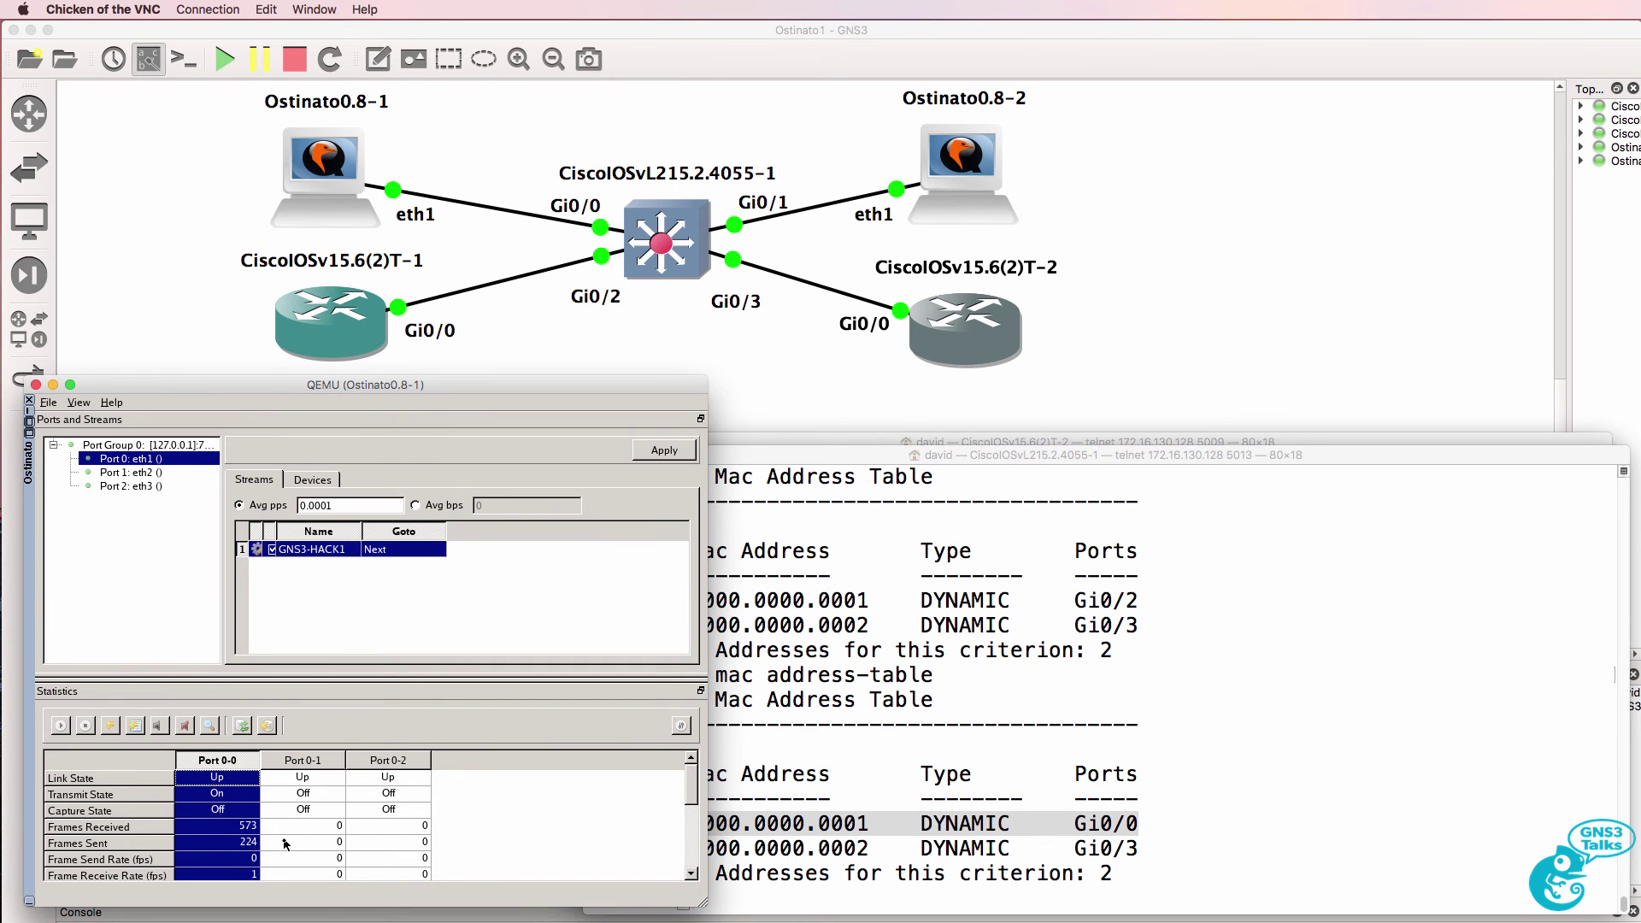
# Step: Rerun R2's ping to 10.1.1.1 twice, watching the success rate drop
pyautogui.click(1064, 759)
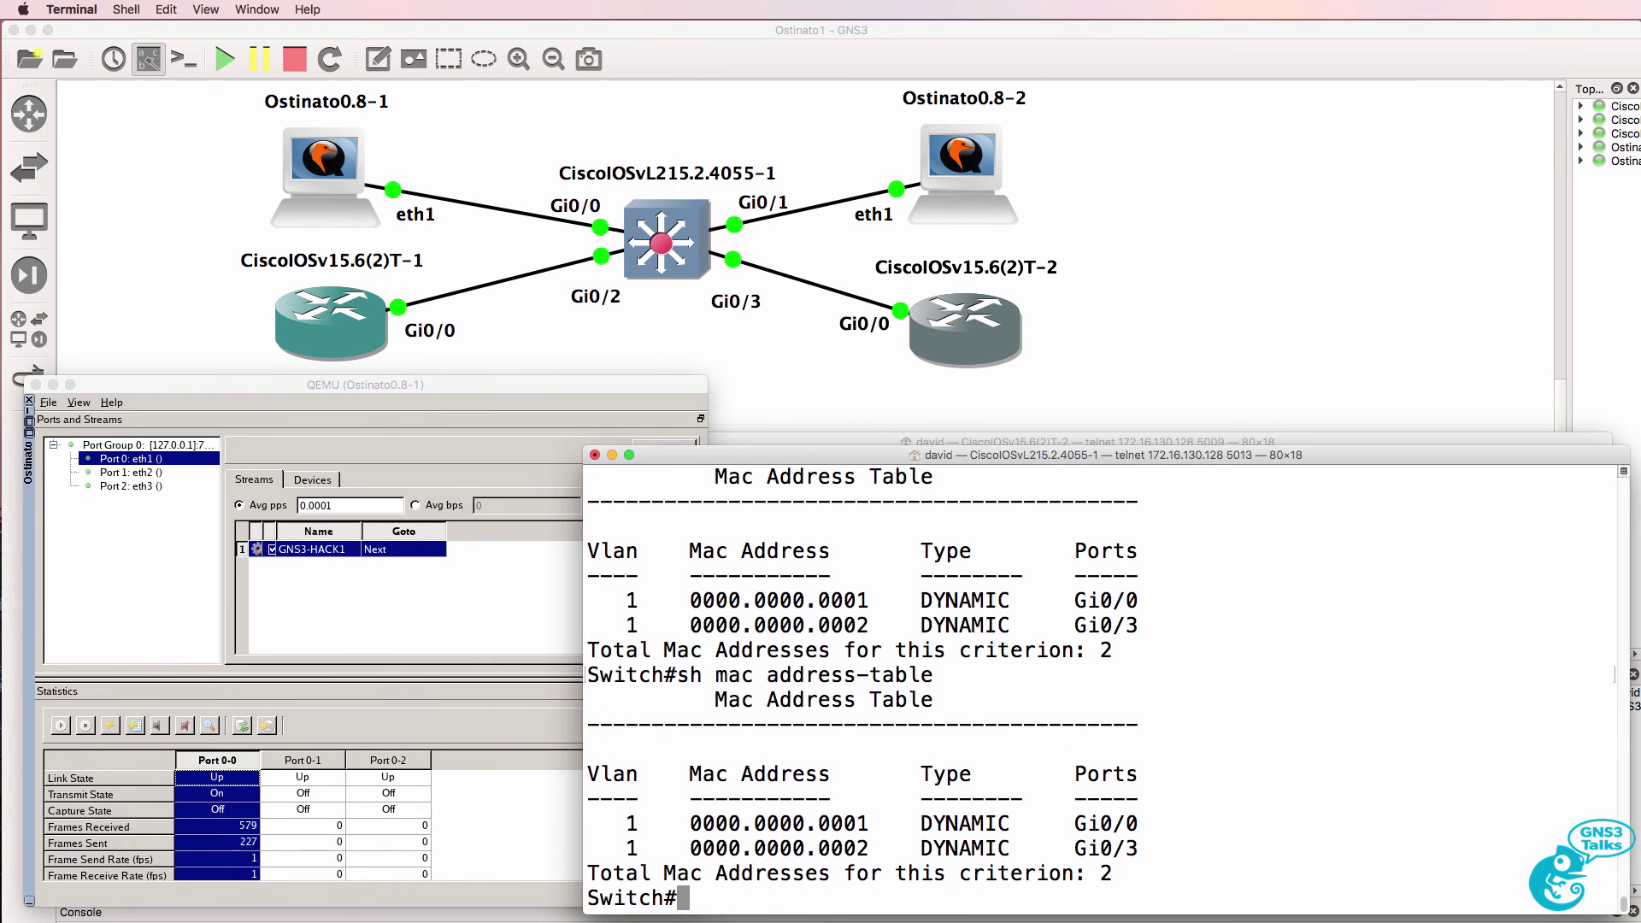
pyautogui.click(1119, 442)
pyautogui.press('Up')
pyautogui.press('Return')
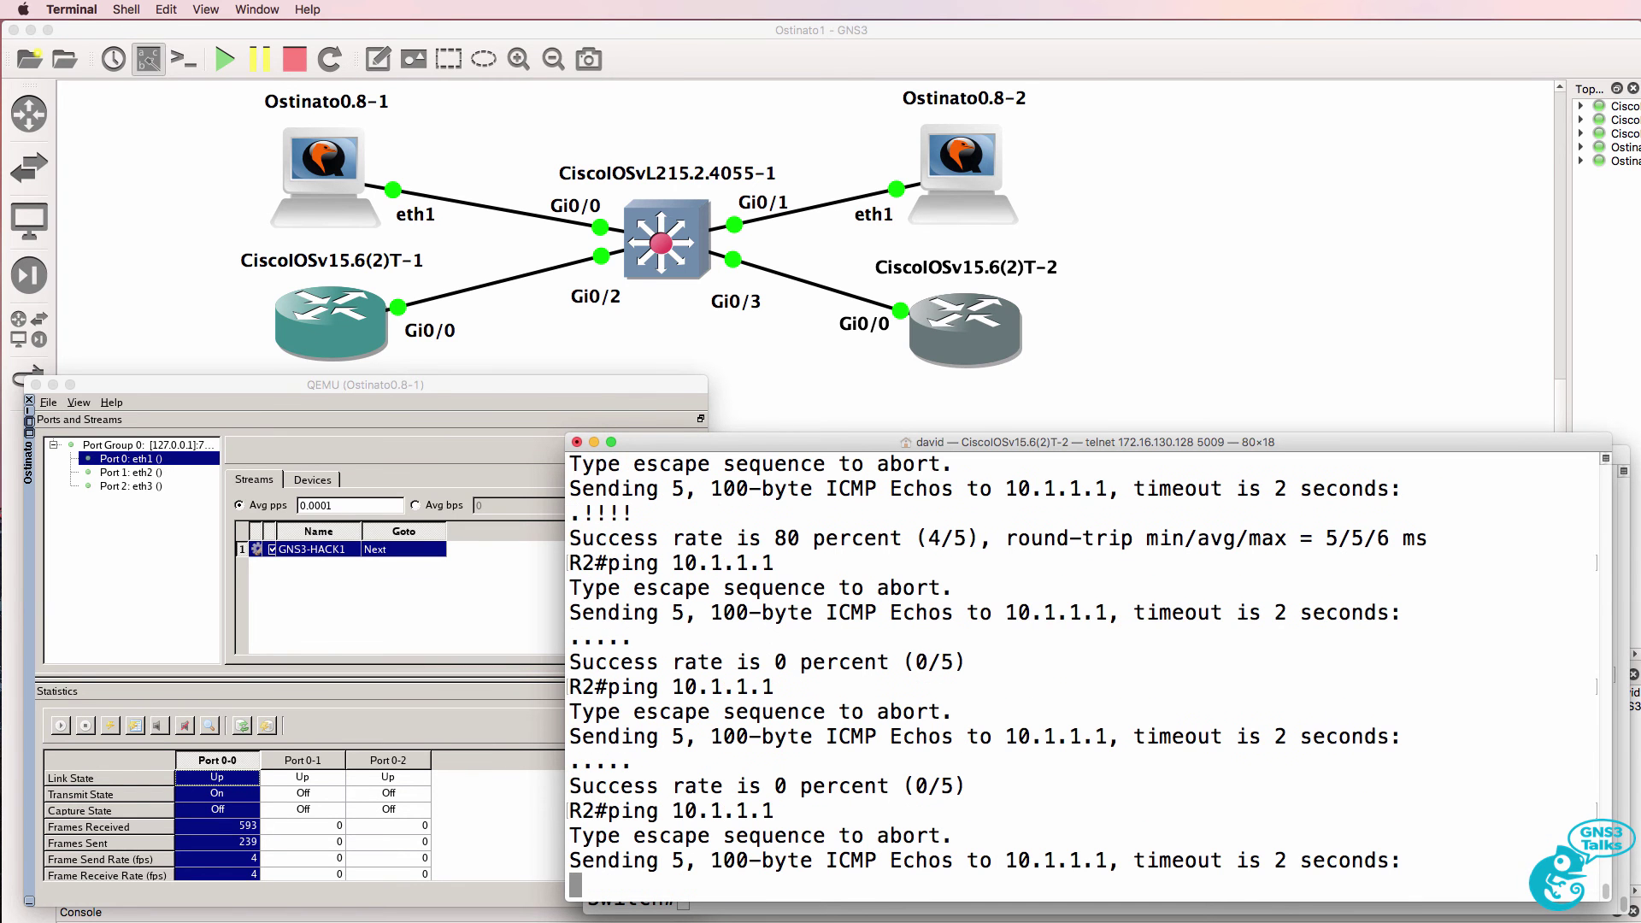
pyautogui.press('Up')
pyautogui.press('Return')
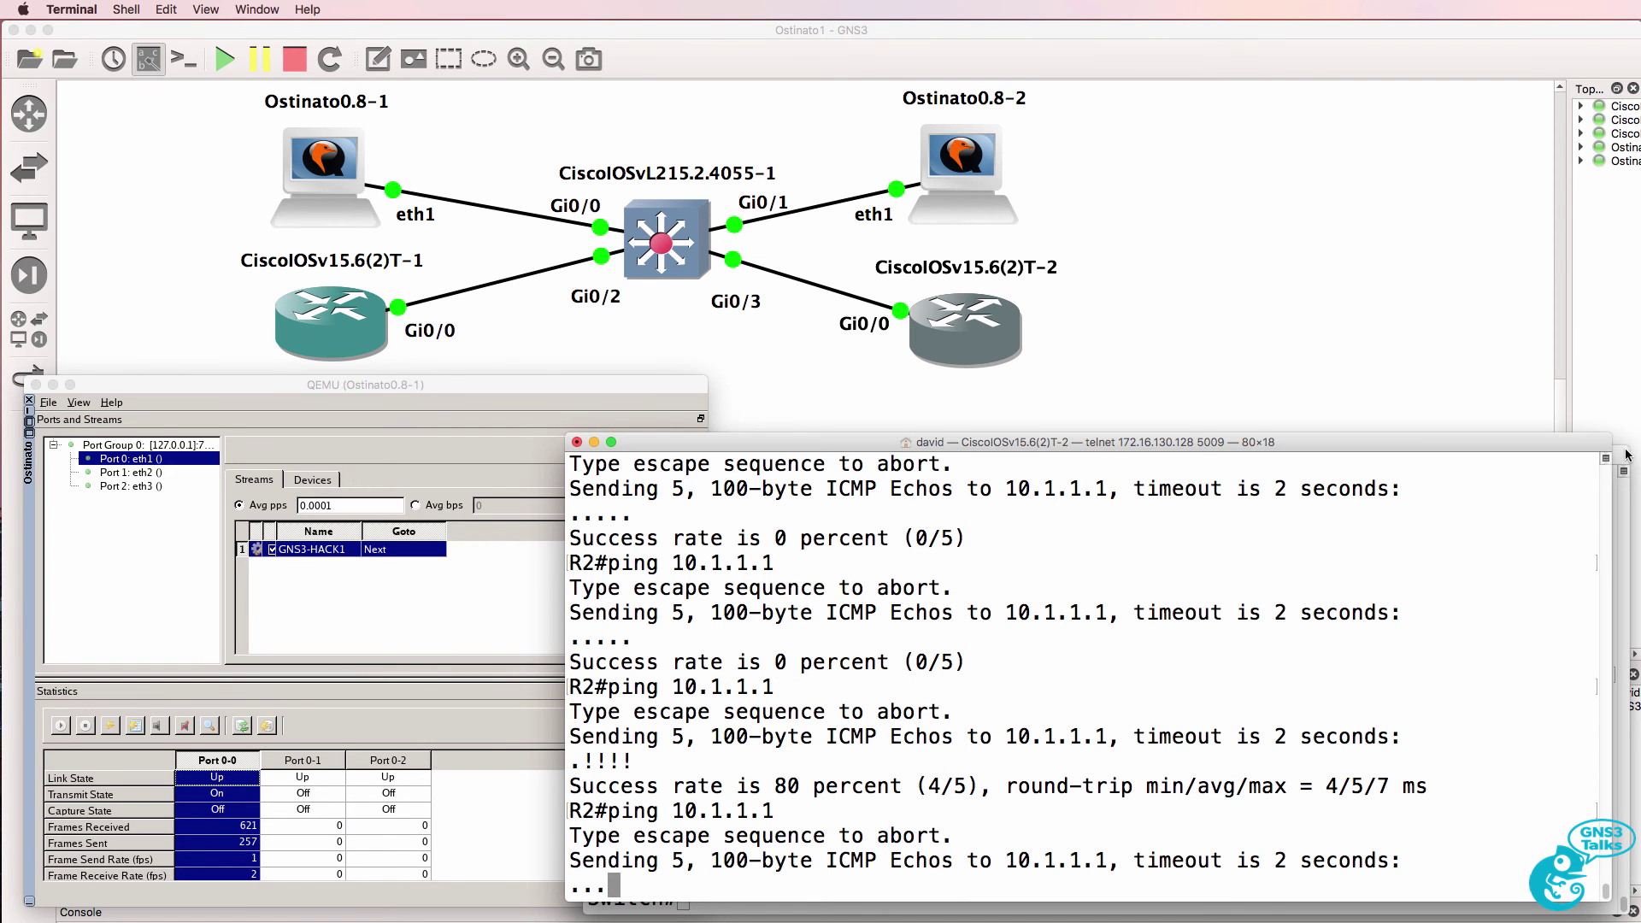
# Step: Recheck the switch MAC table twice, highlighting 0000.0000.0001 still mapped to Gi0/0
pyautogui.press('super+grave')
pyautogui.press('Up')
pyautogui.press('Down')
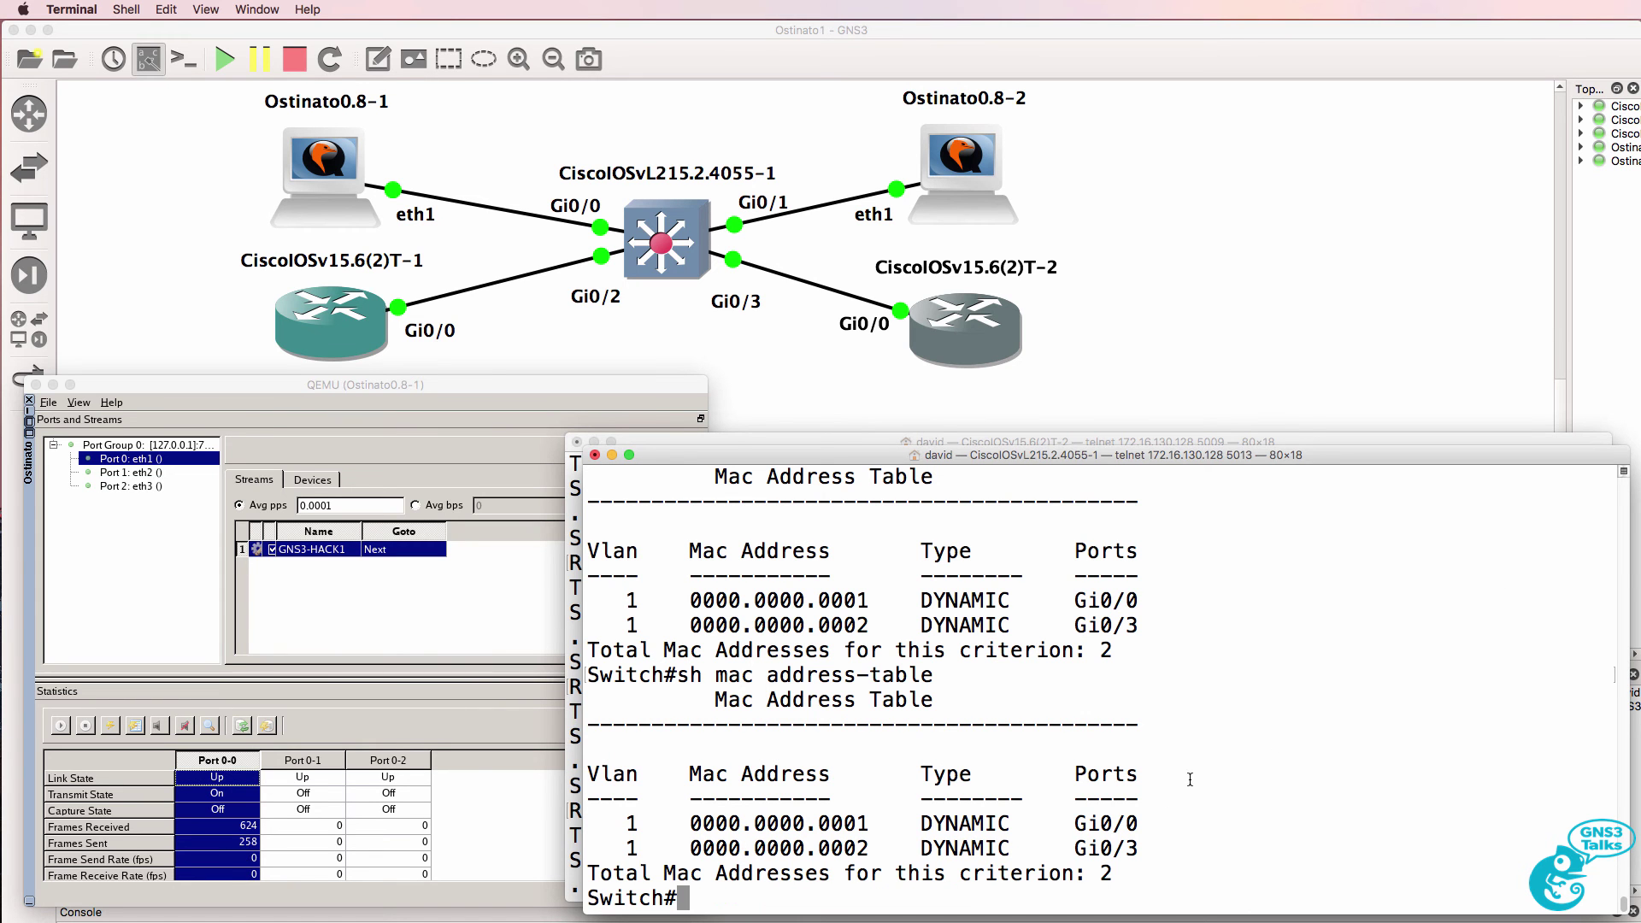
pyautogui.moveTo(1155, 825); pyautogui.dragTo(587, 815)
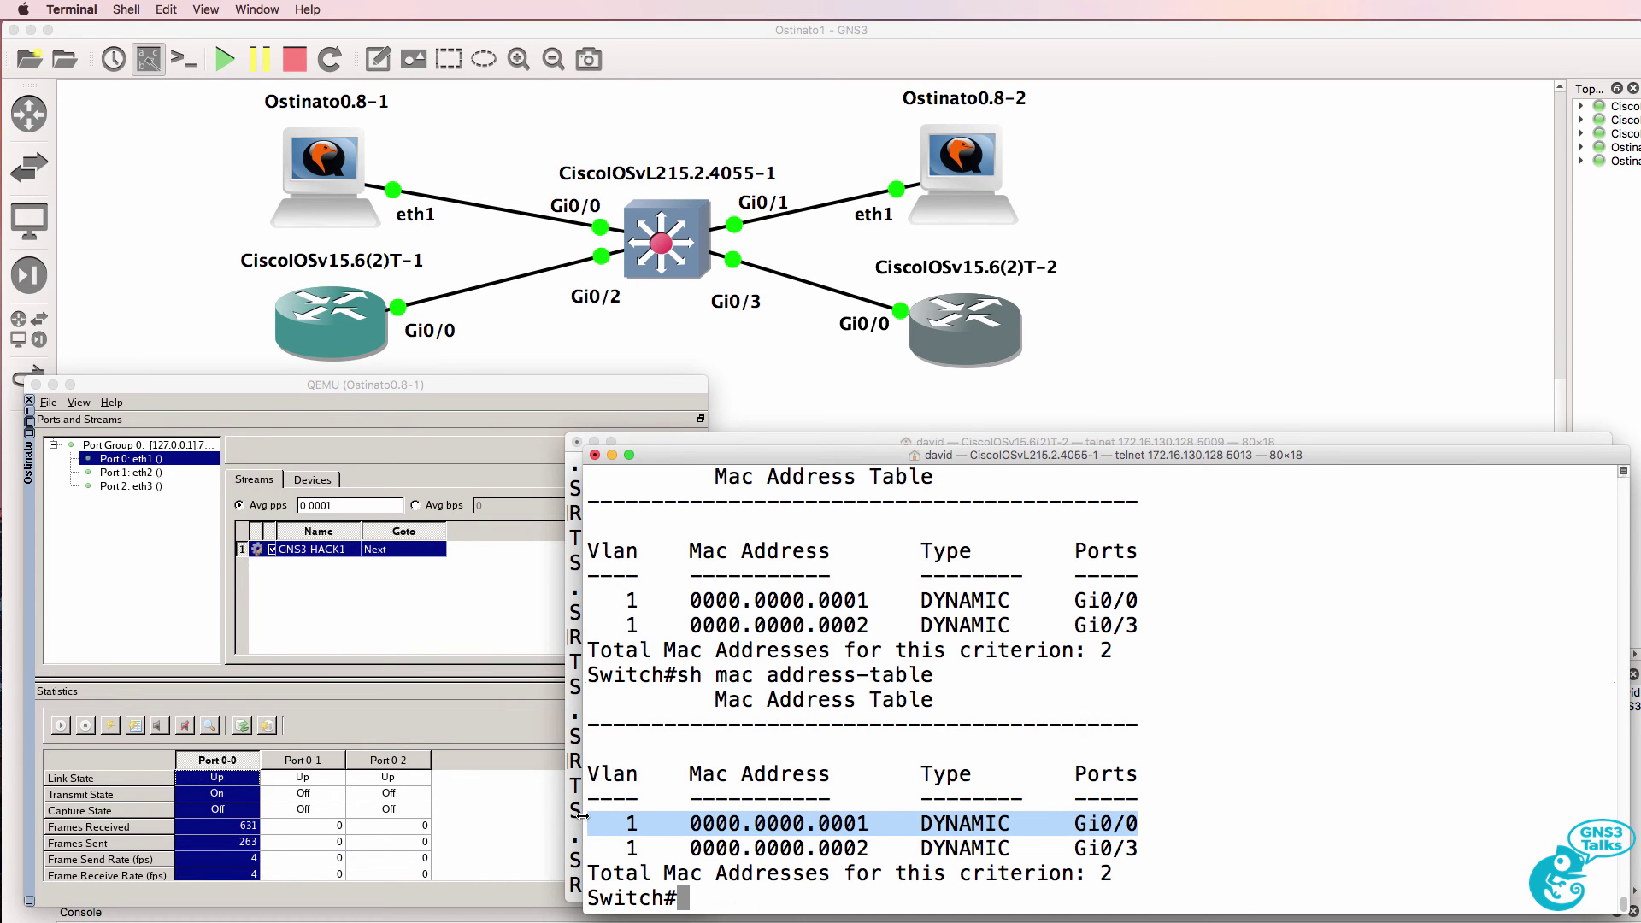
pyautogui.click(448, 390)
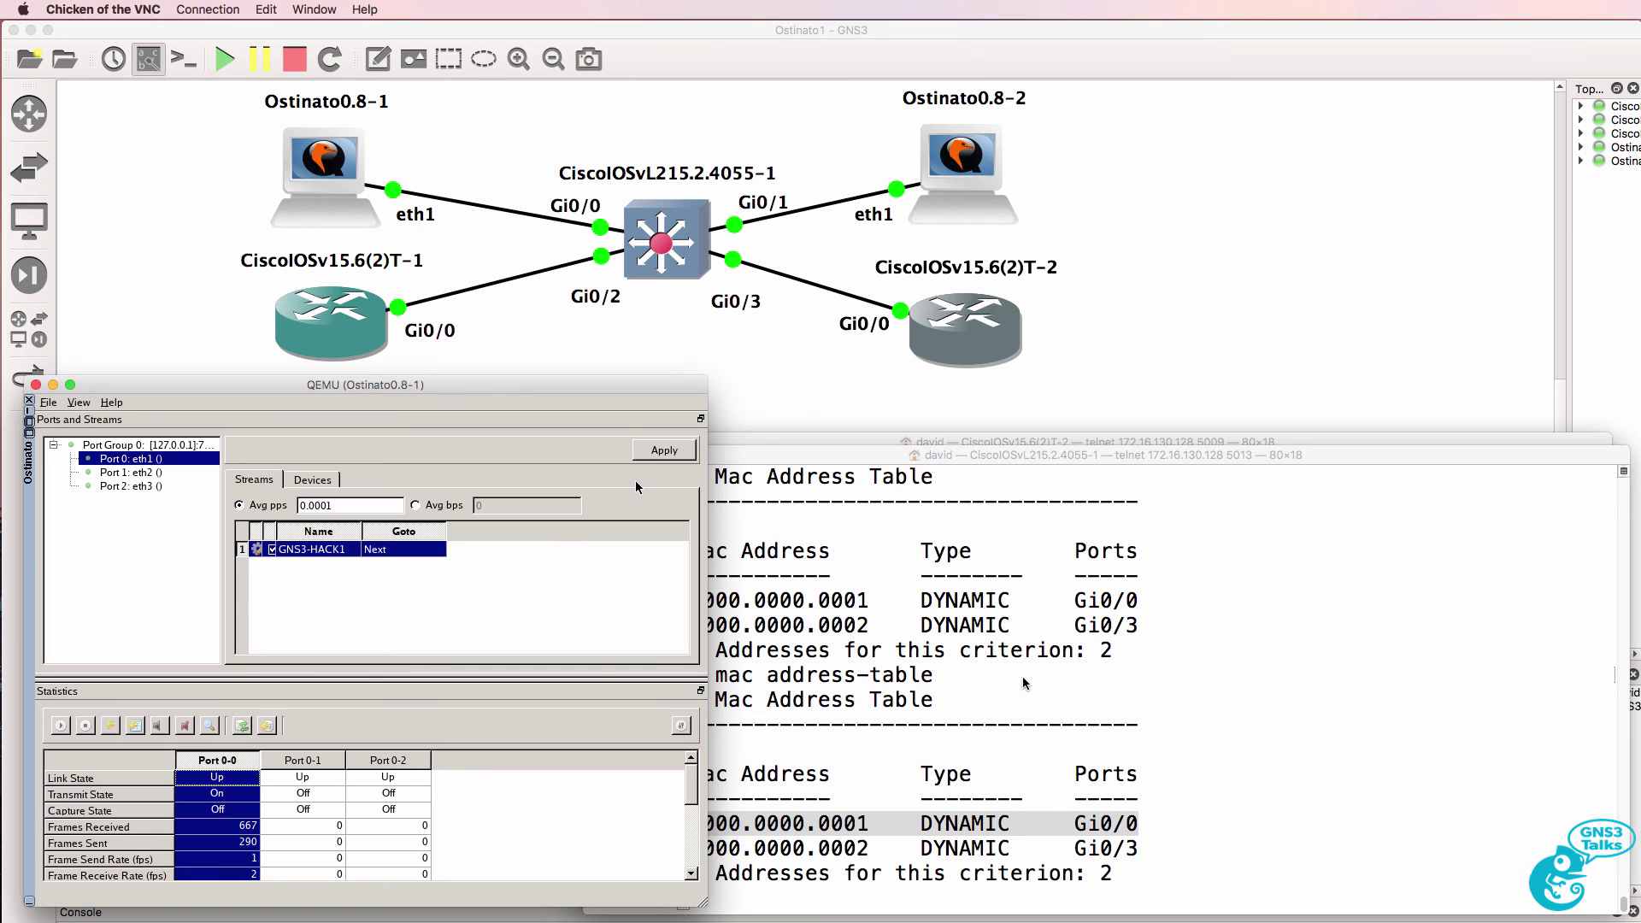
pyautogui.click(1032, 441)
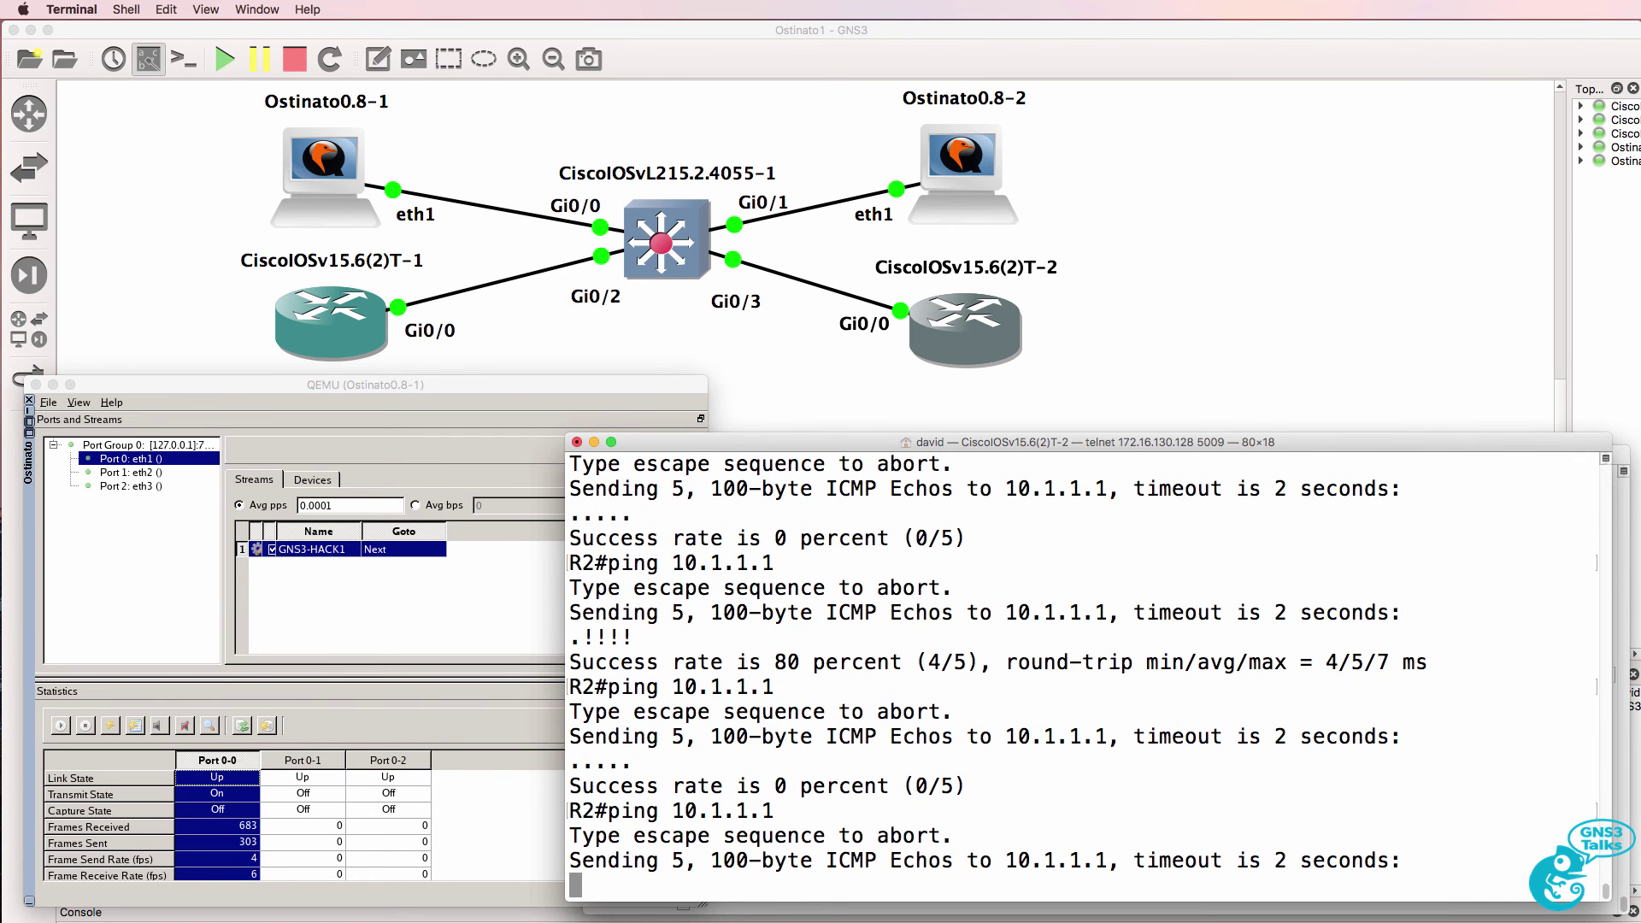
pyautogui.moveTo(1564, 451); pyautogui.dragTo(1552, 448)
pyautogui.click(1606, 459)
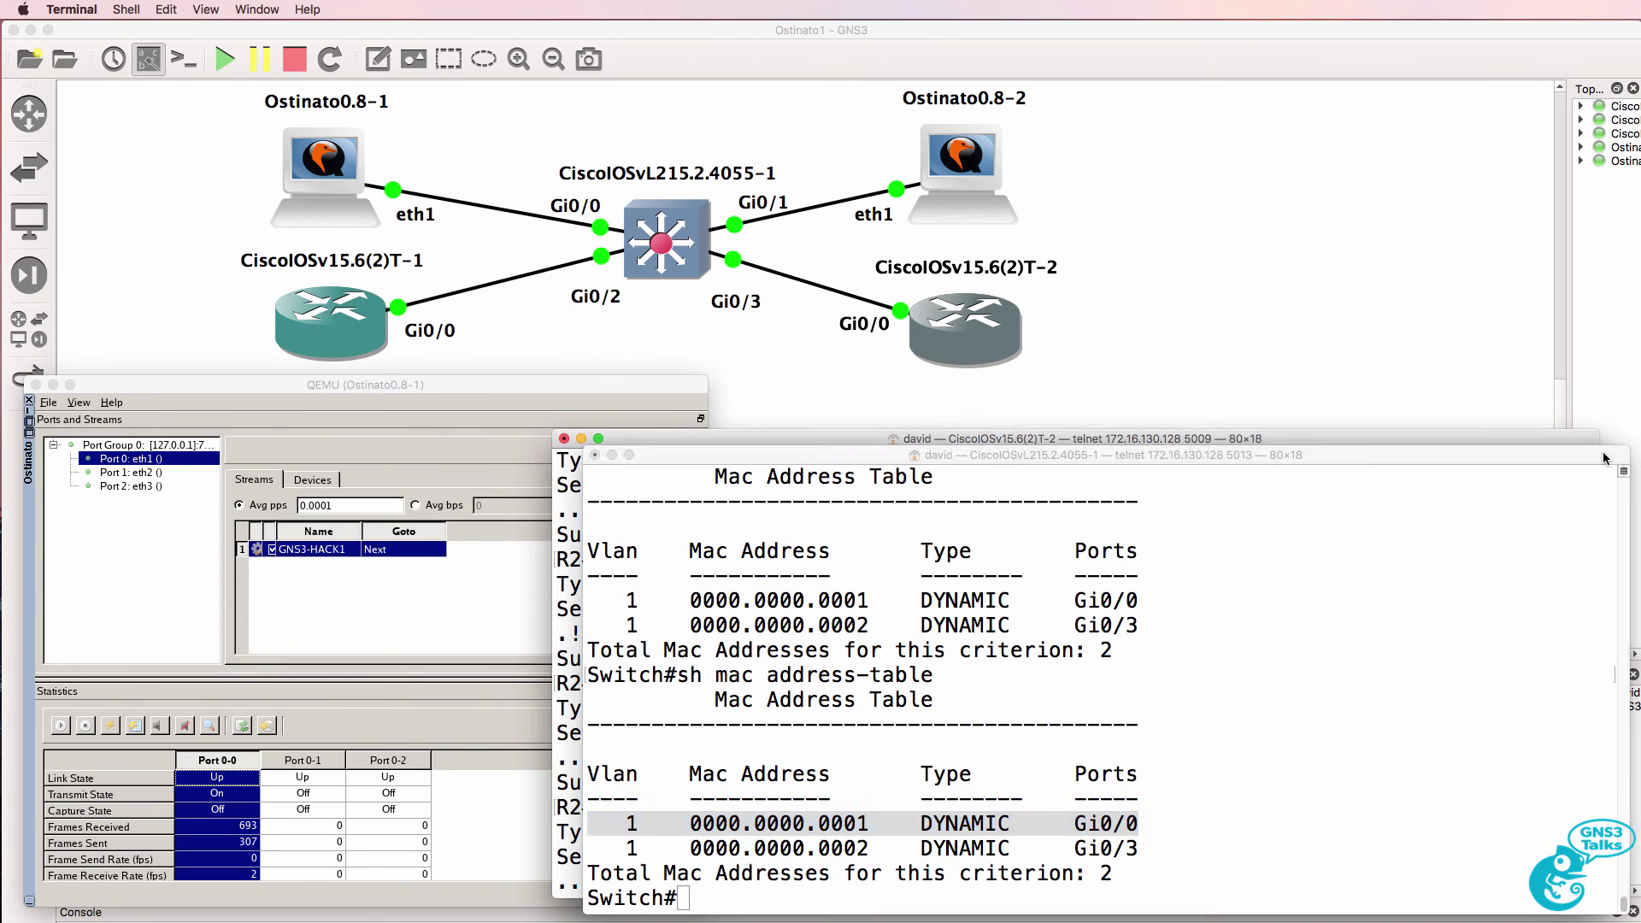
pyautogui.press('Up')
pyautogui.press('Down')
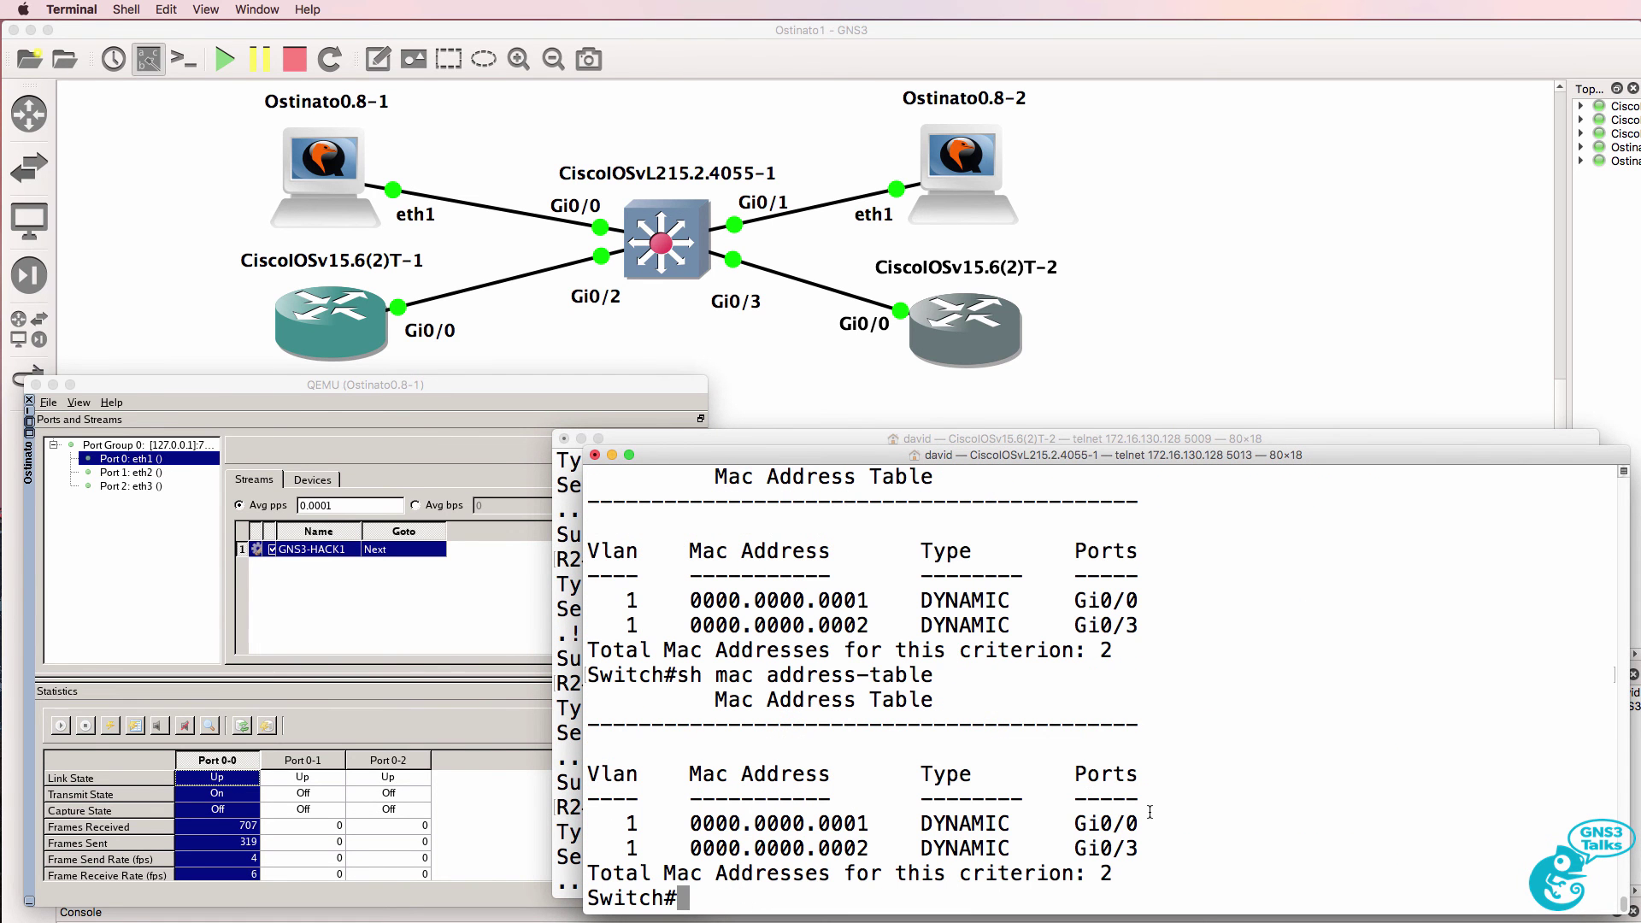
pyautogui.moveTo(1145, 823); pyautogui.dragTo(587, 823)
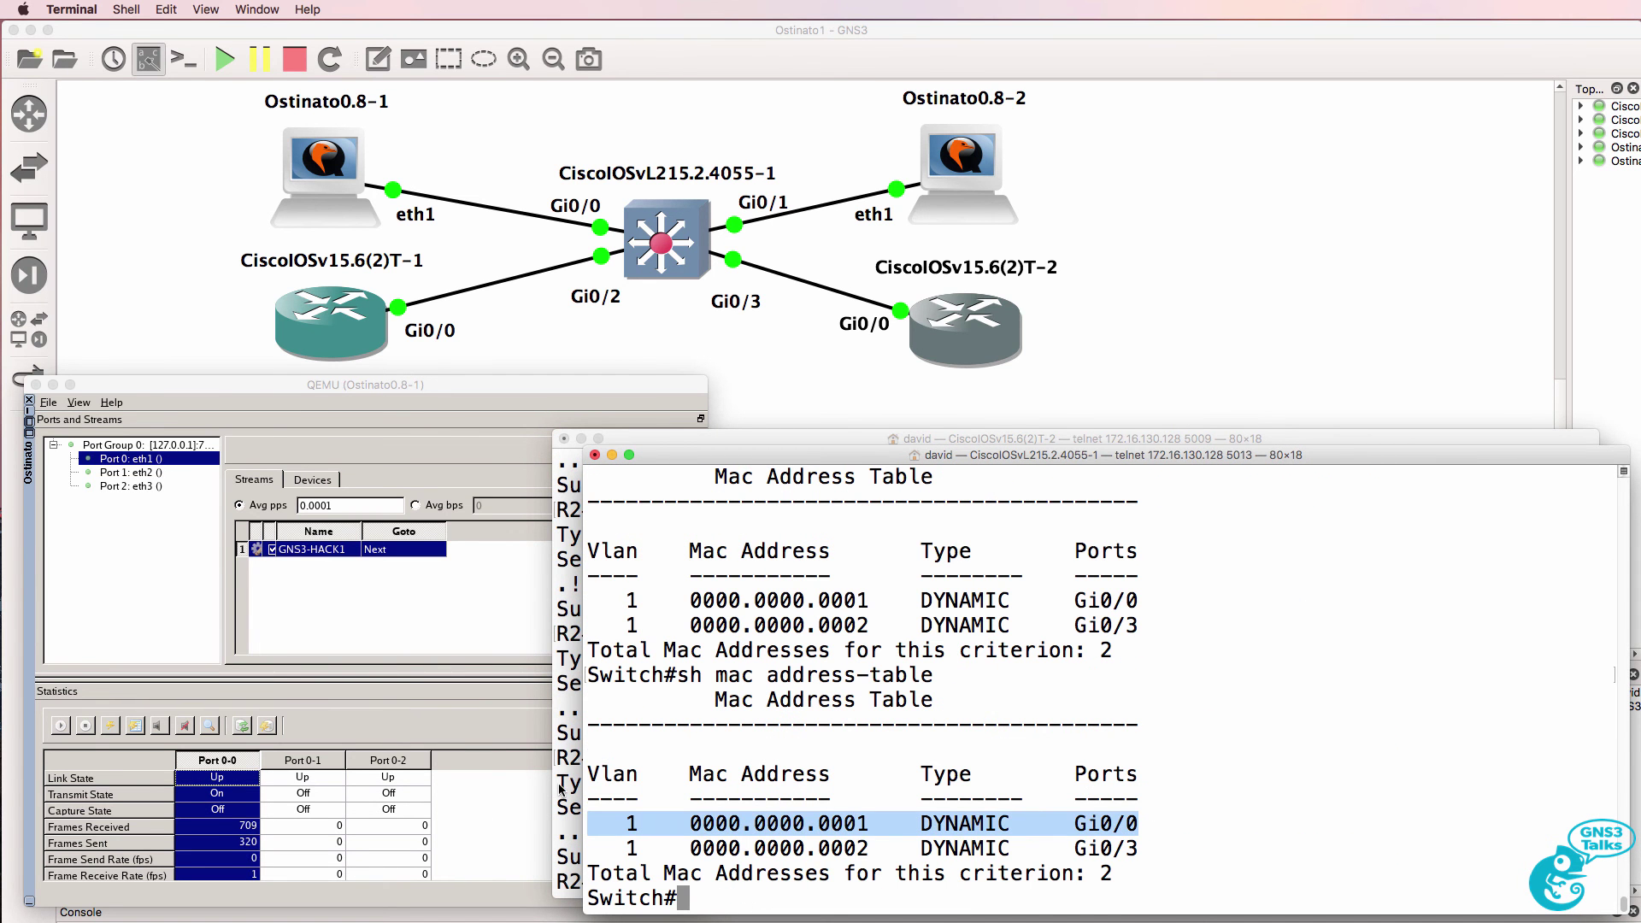
# Step: Ping 10.1.1.1 from R2 again and confirm the switch still maps 0000.0000.0001 to Gi0/0
pyautogui.click(561, 786)
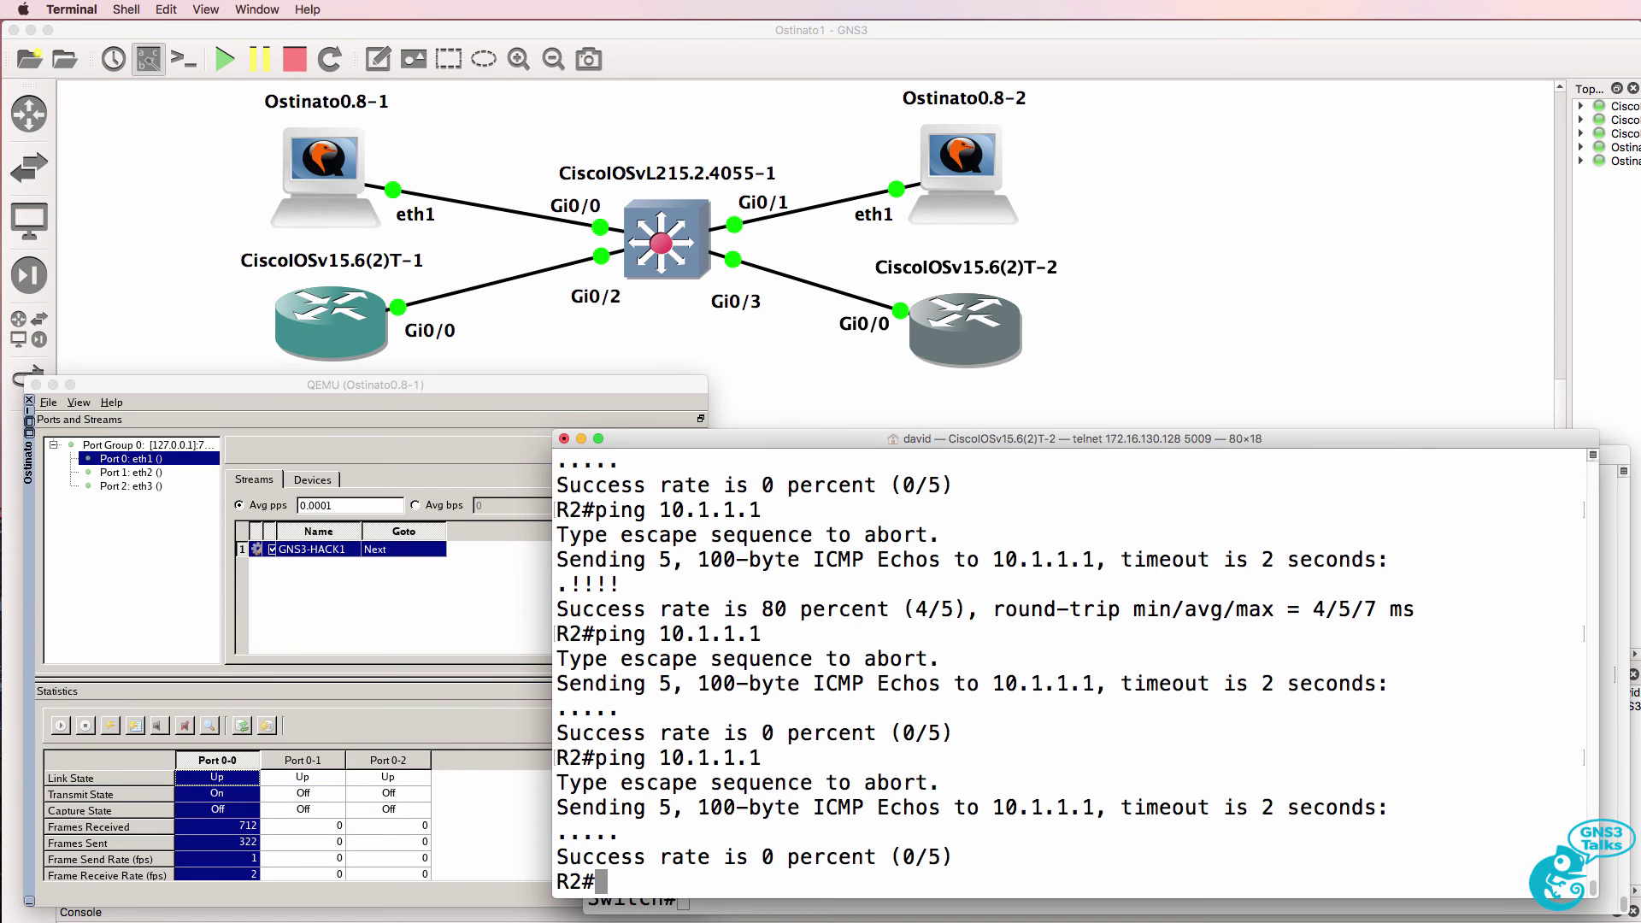
pyautogui.press('Up')
pyautogui.press('Return')
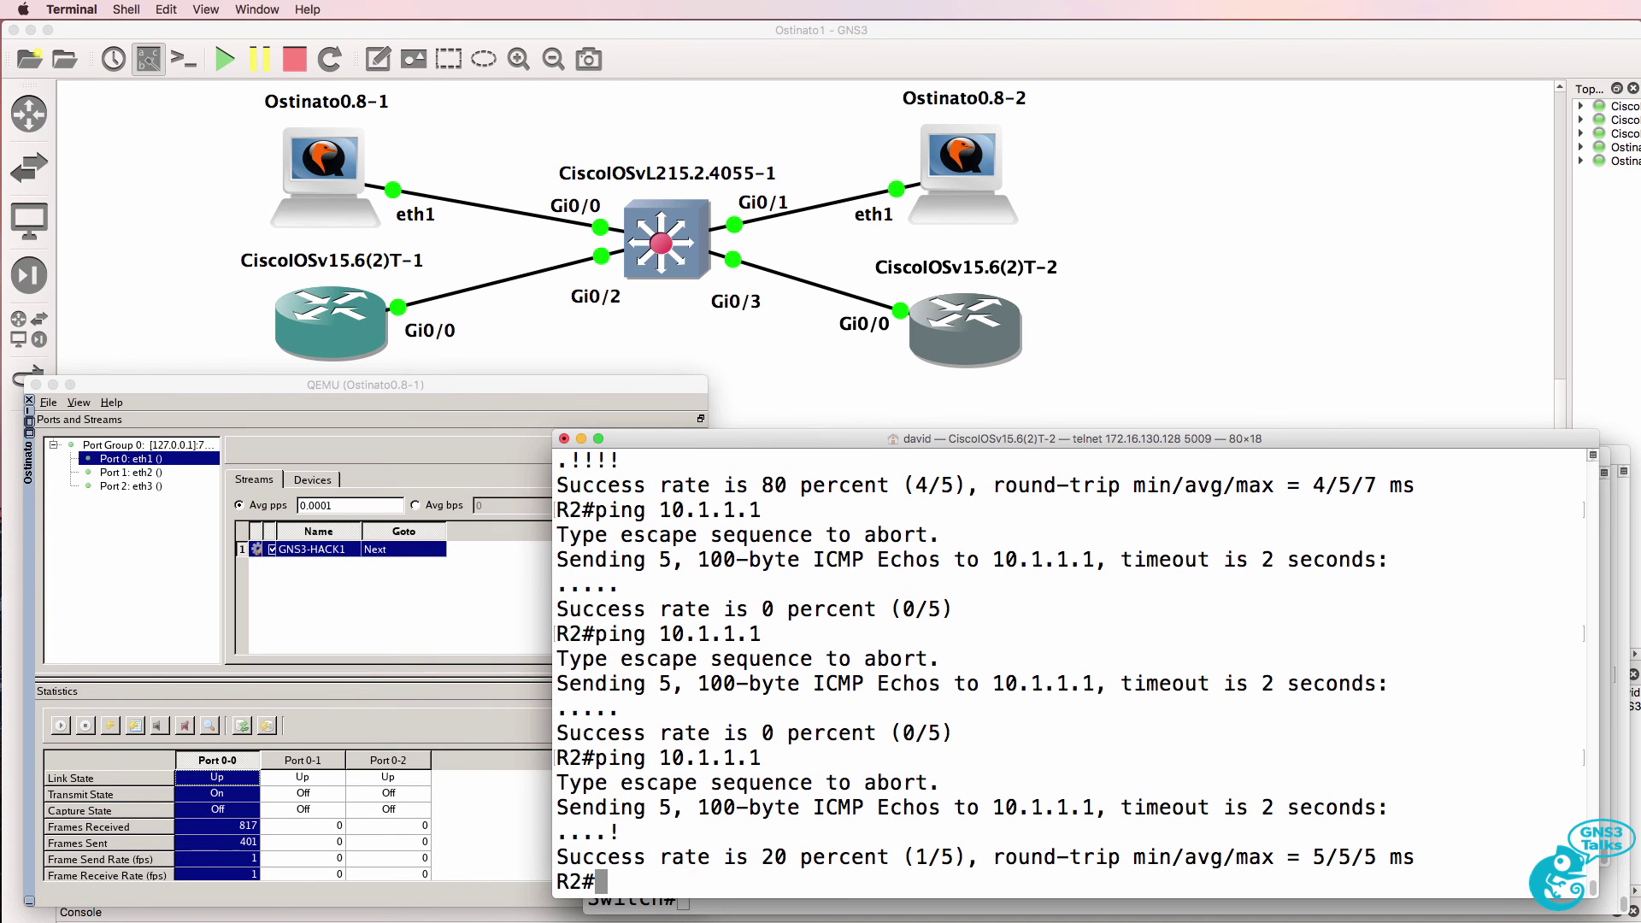
pyautogui.click(1616, 456)
pyautogui.moveTo(1141, 824); pyautogui.dragTo(611, 814)
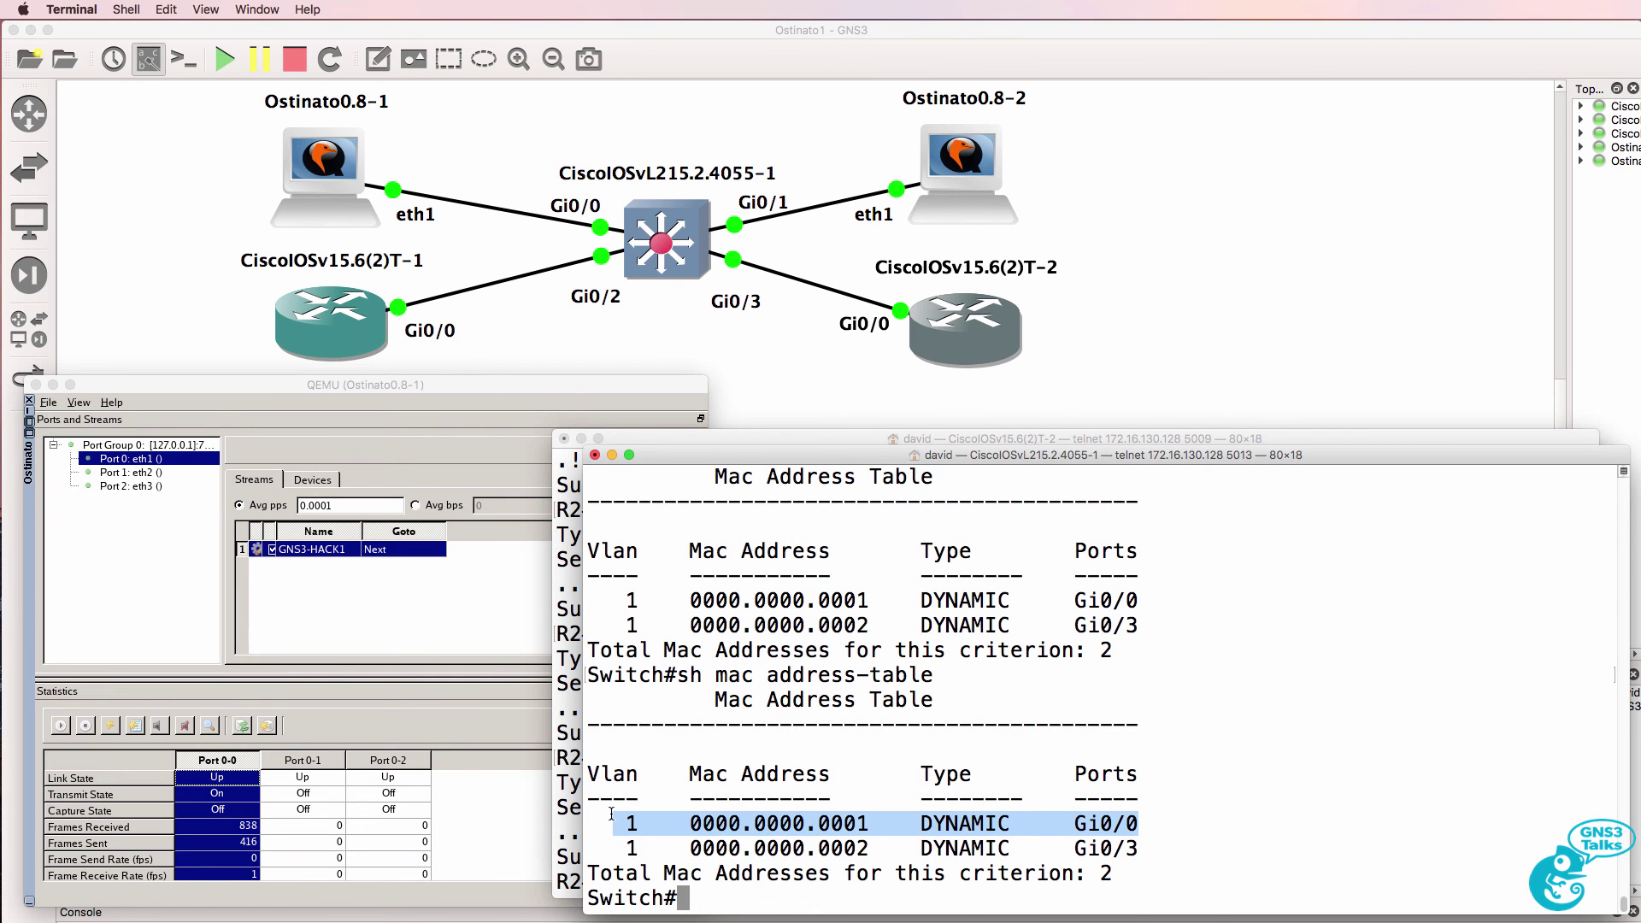
# Step: Start a Wireshark capture on the switch Gi0/3 to R2 Gi0/0 link
pyautogui.rightClick(806, 284)
pyautogui.click(819, 293)
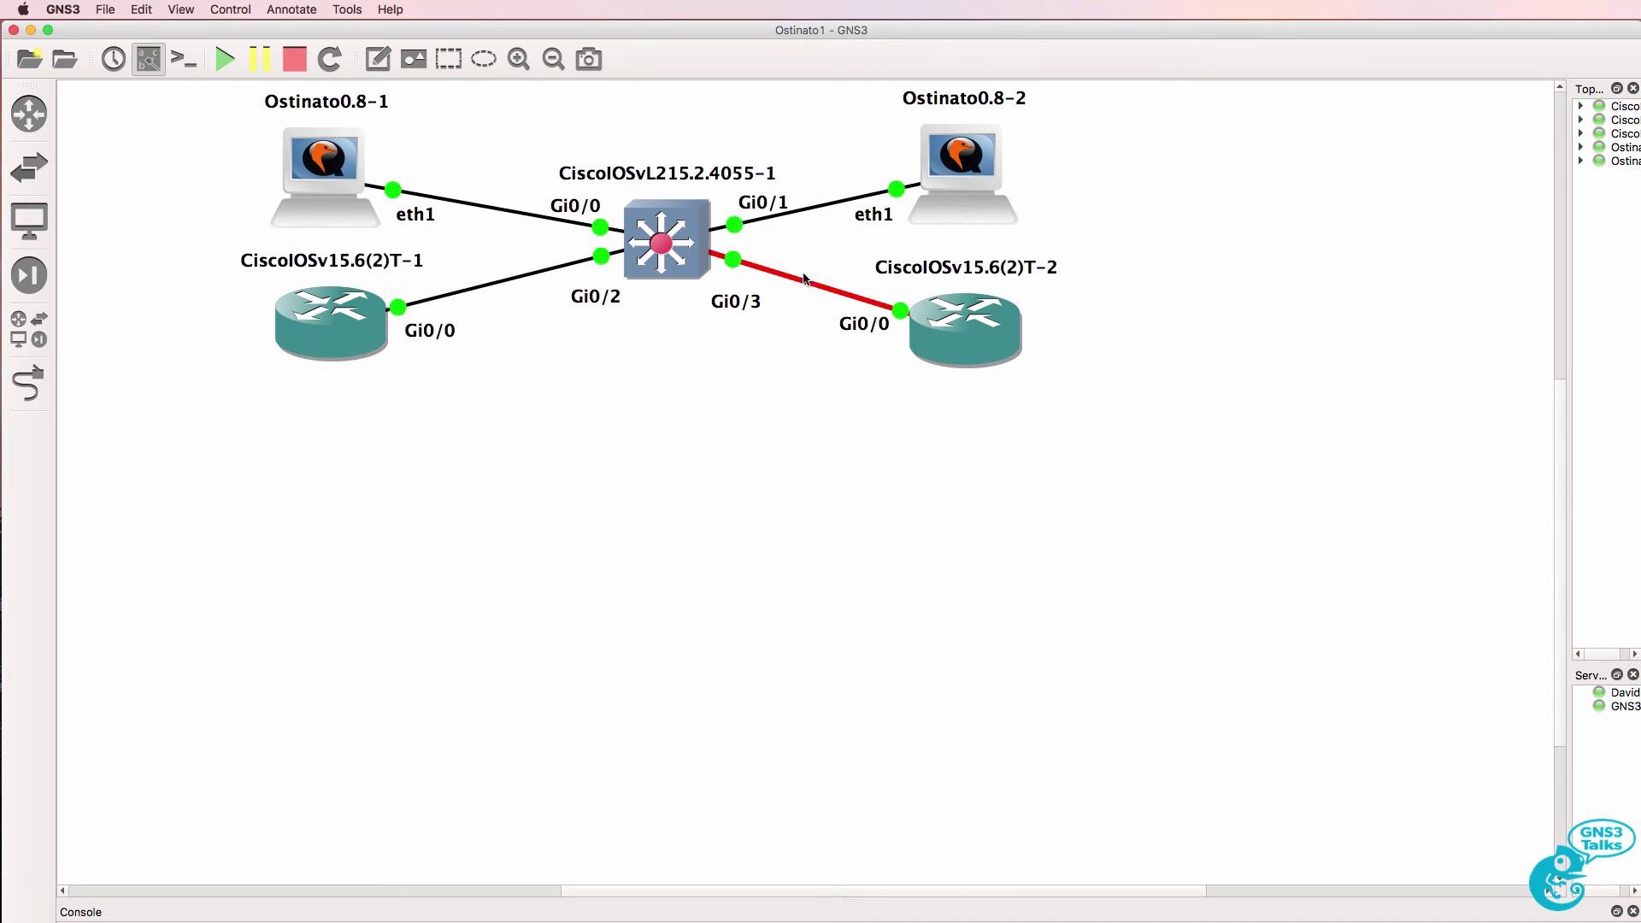
pyautogui.rightClick(812, 287)
pyautogui.click(825, 291)
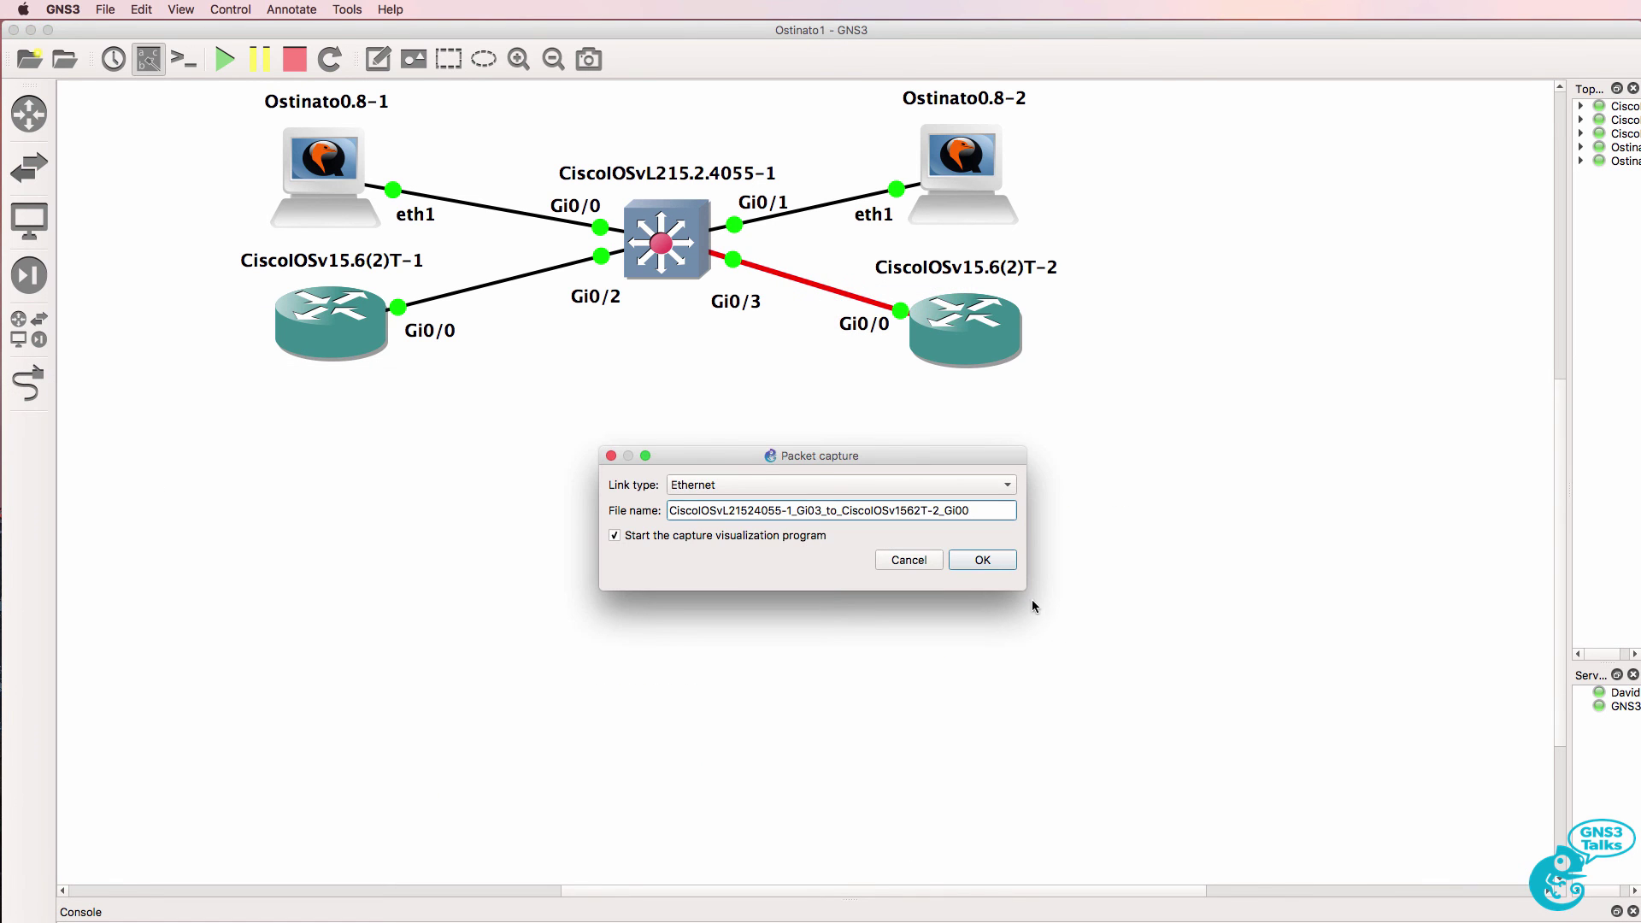
pyautogui.click(983, 560)
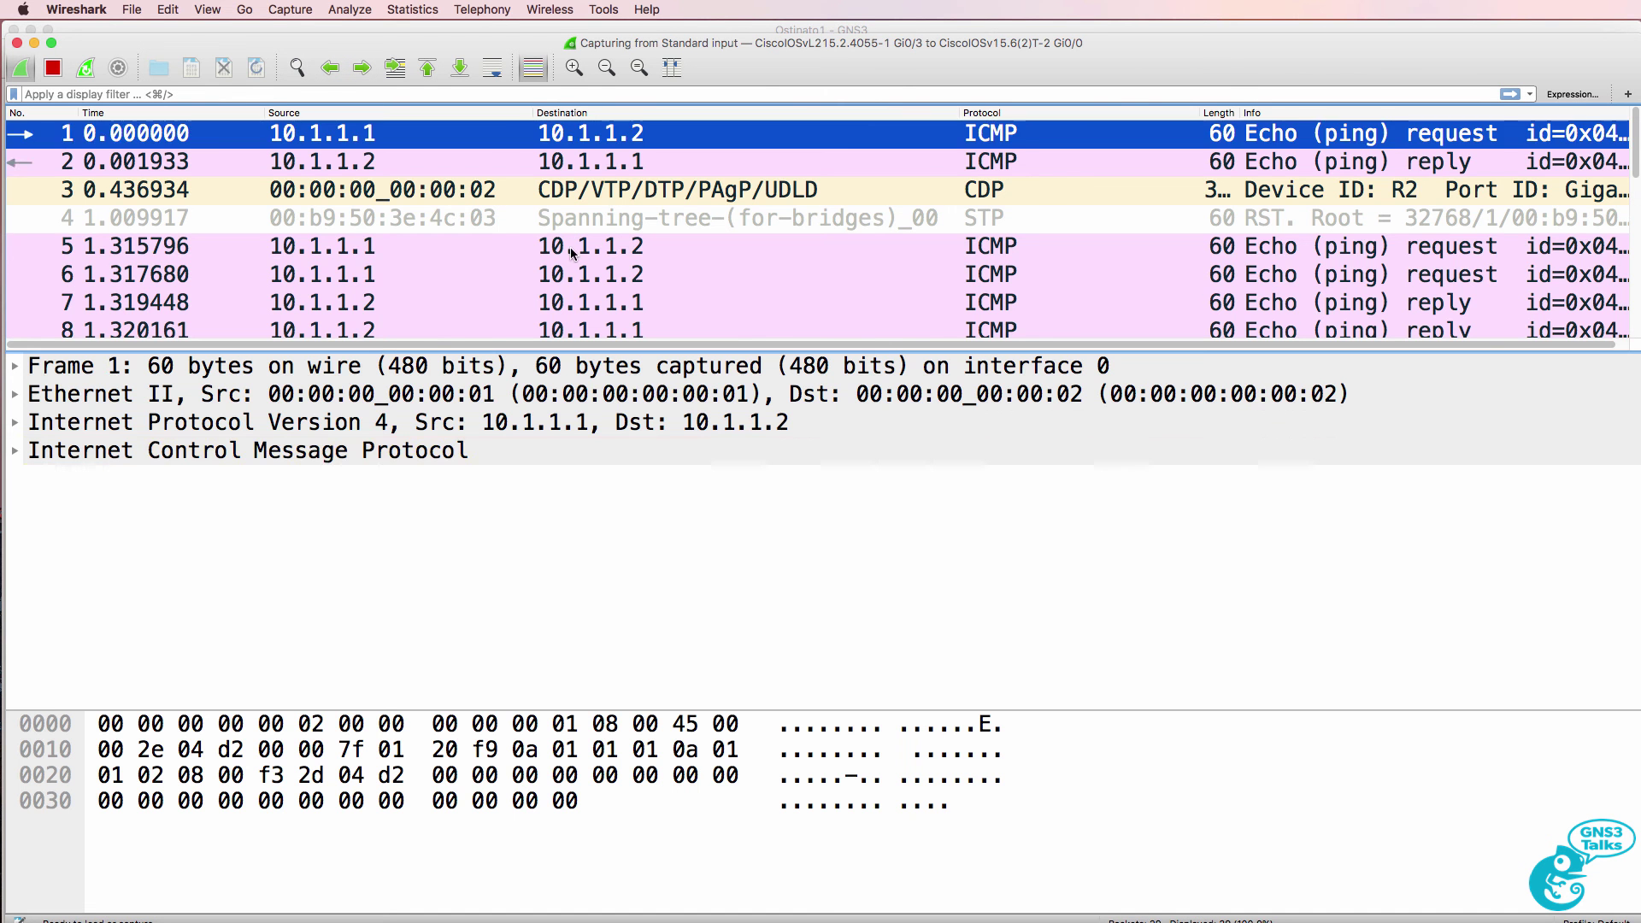
# Step: Select an ICMP ping packet and inspect its Ethernet II source and destination addresses
pyautogui.click(573, 250)
pyautogui.press('Down')
pyautogui.press('Down')
pyautogui.press('Down')
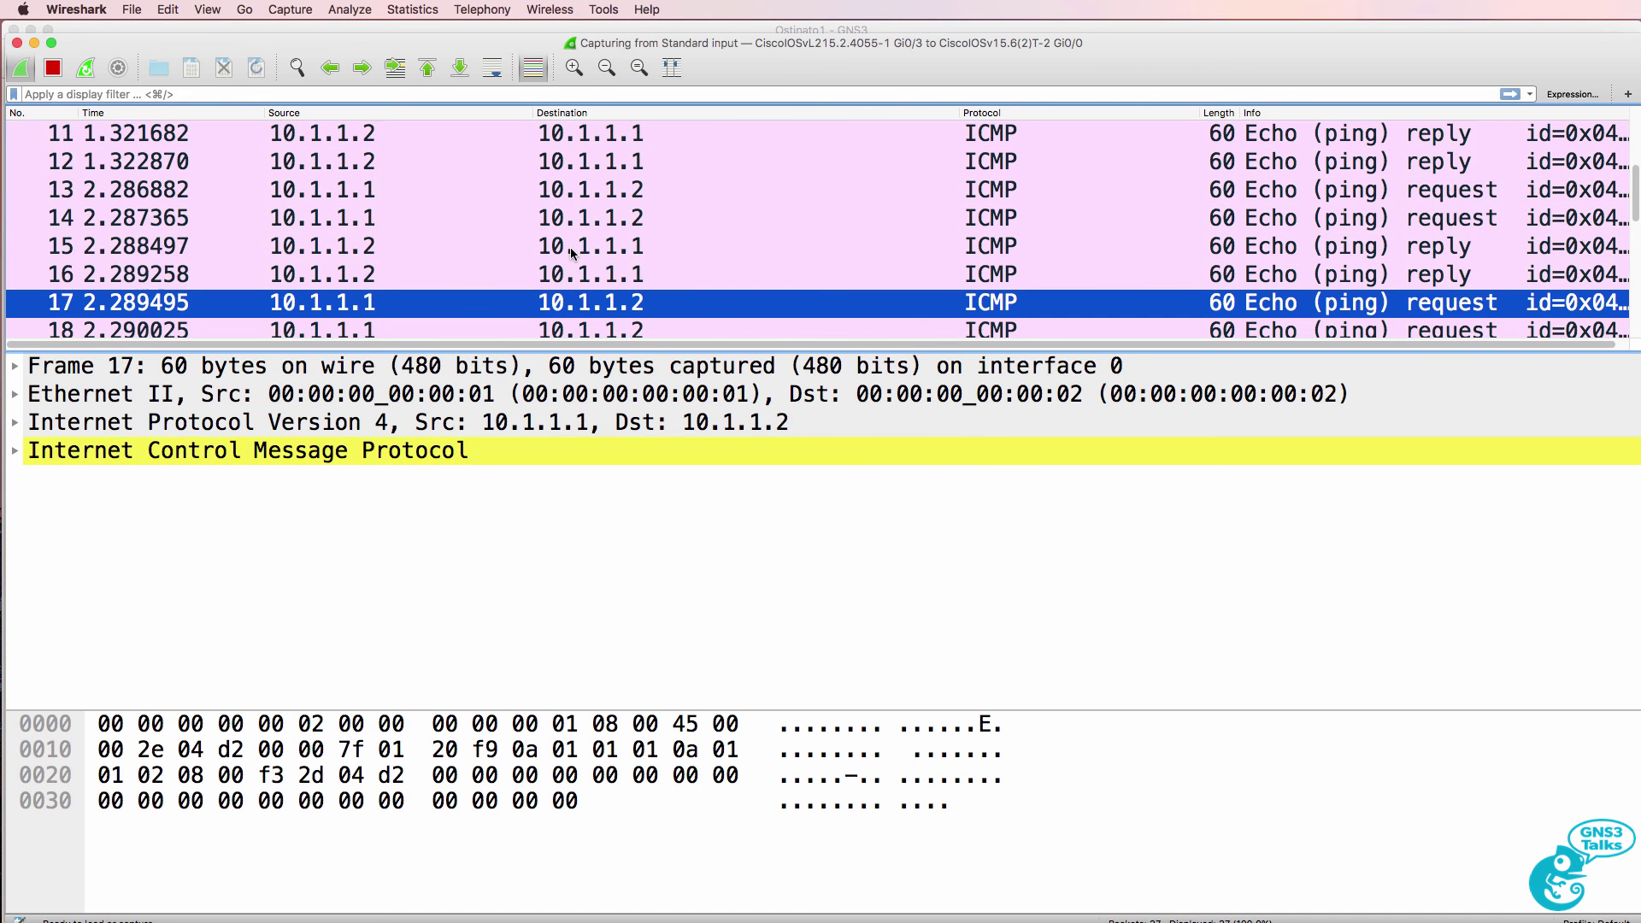
pyautogui.click(560, 399)
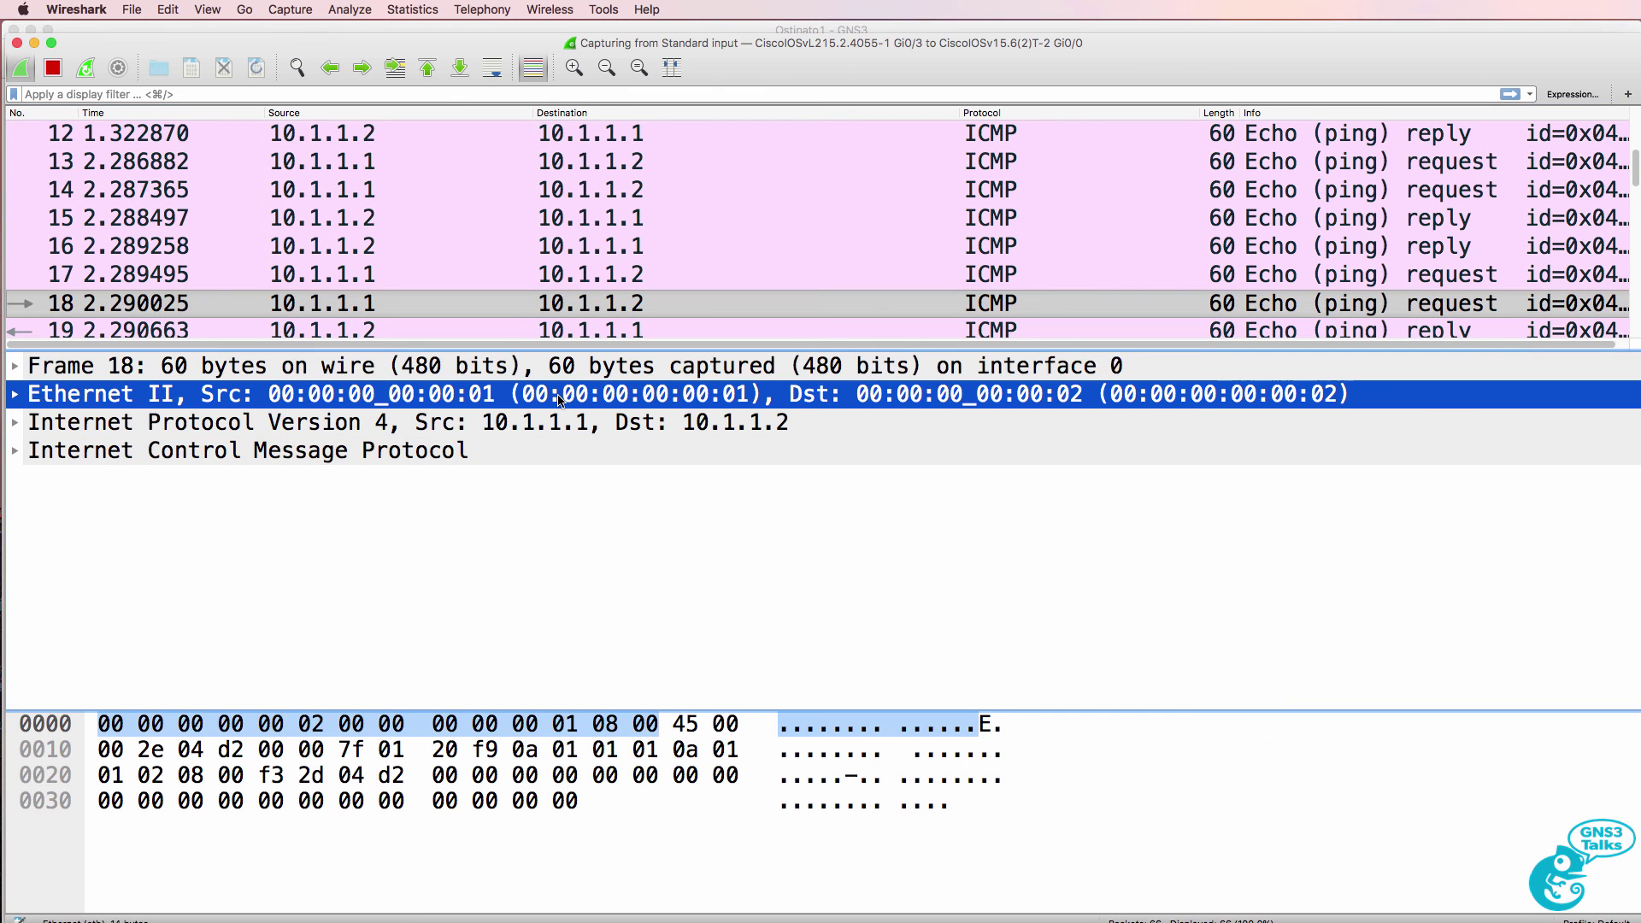